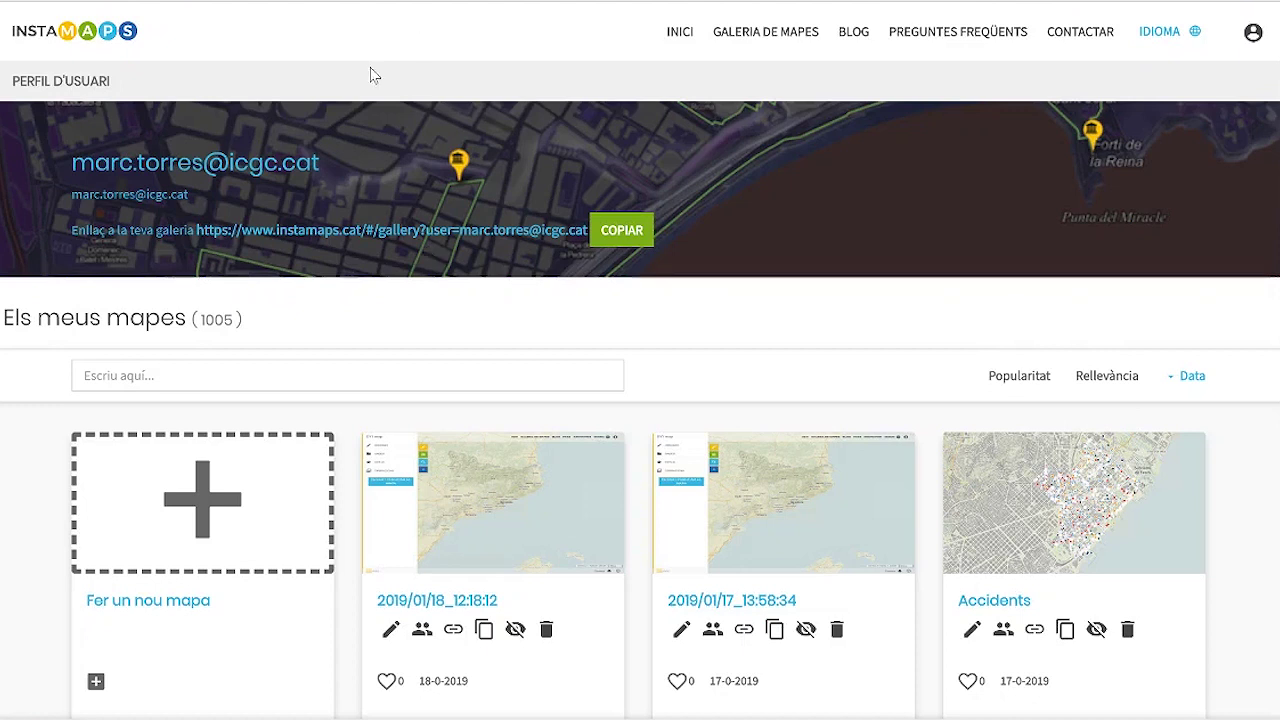
Step: Start a new blank map and open the Càrrega de fitxers panel under DADES
{"action": "left_click", "coordinate": [199, 496]}
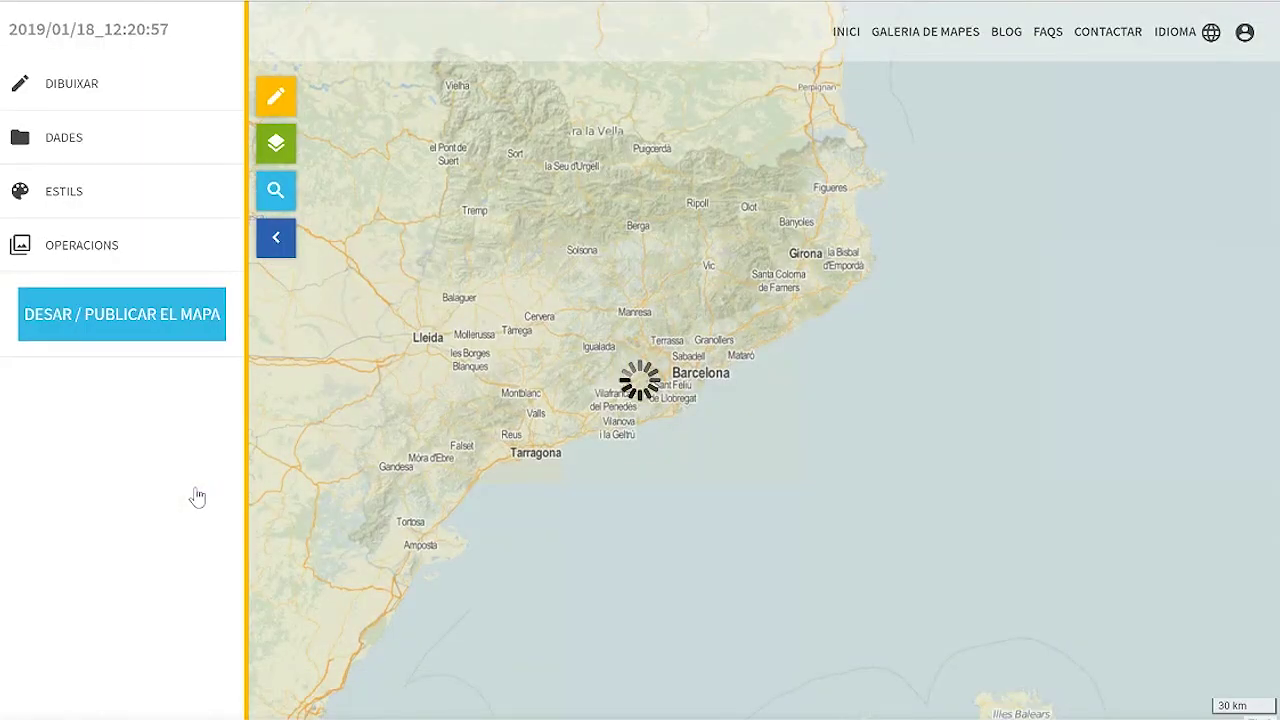
{"action": "left_click_drag", "start_coordinate": [512, 350], "coordinate": [588, 416]}
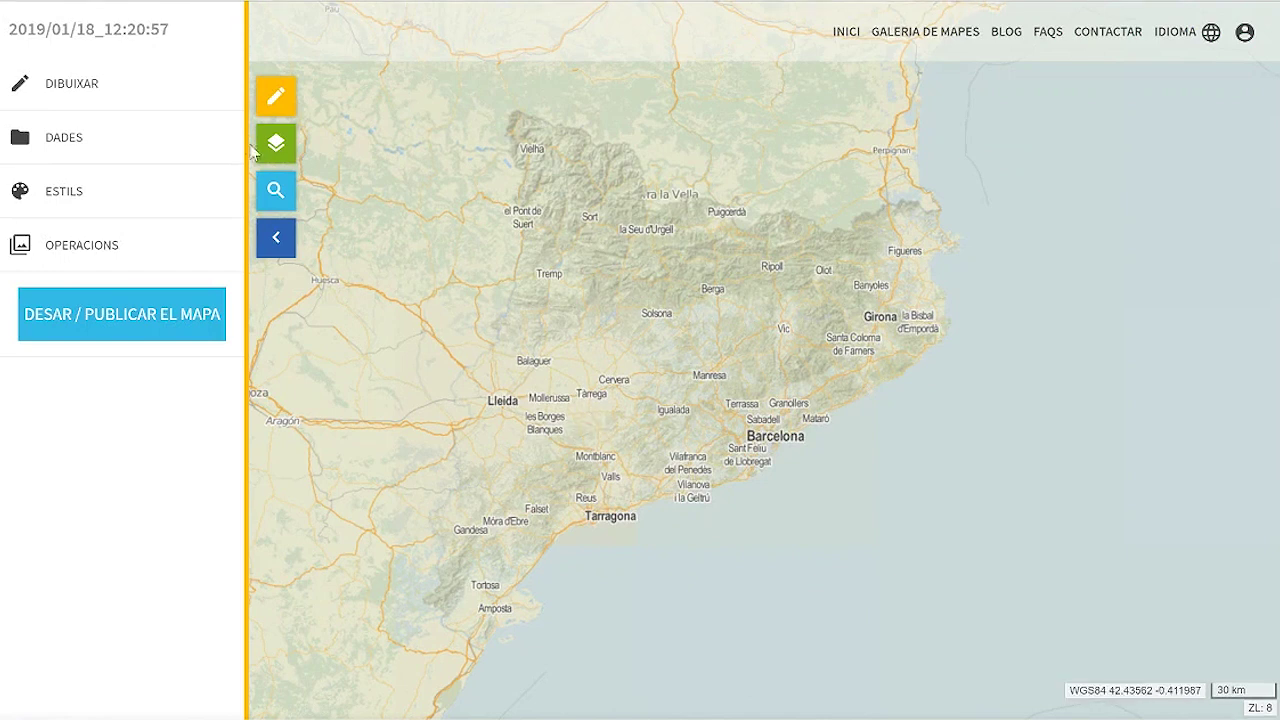
{"action": "left_click", "coordinate": [91, 95]}
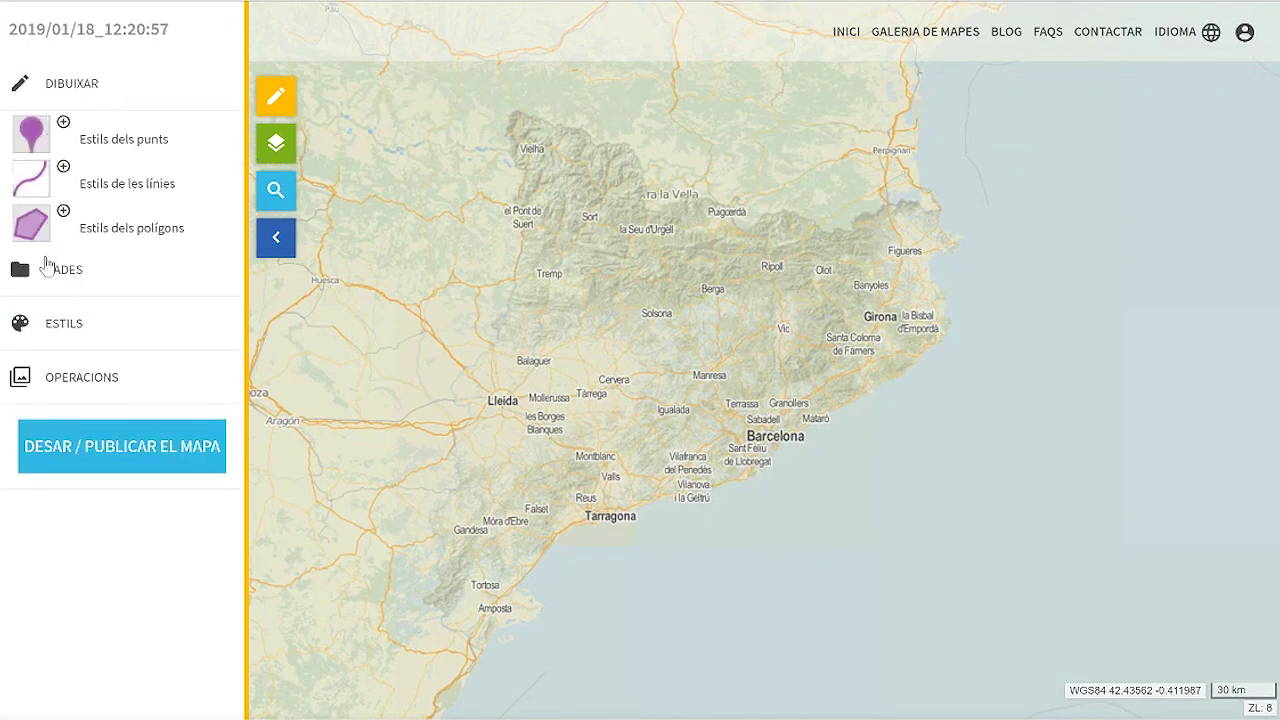
{"action": "left_click", "coordinate": [91, 95]}
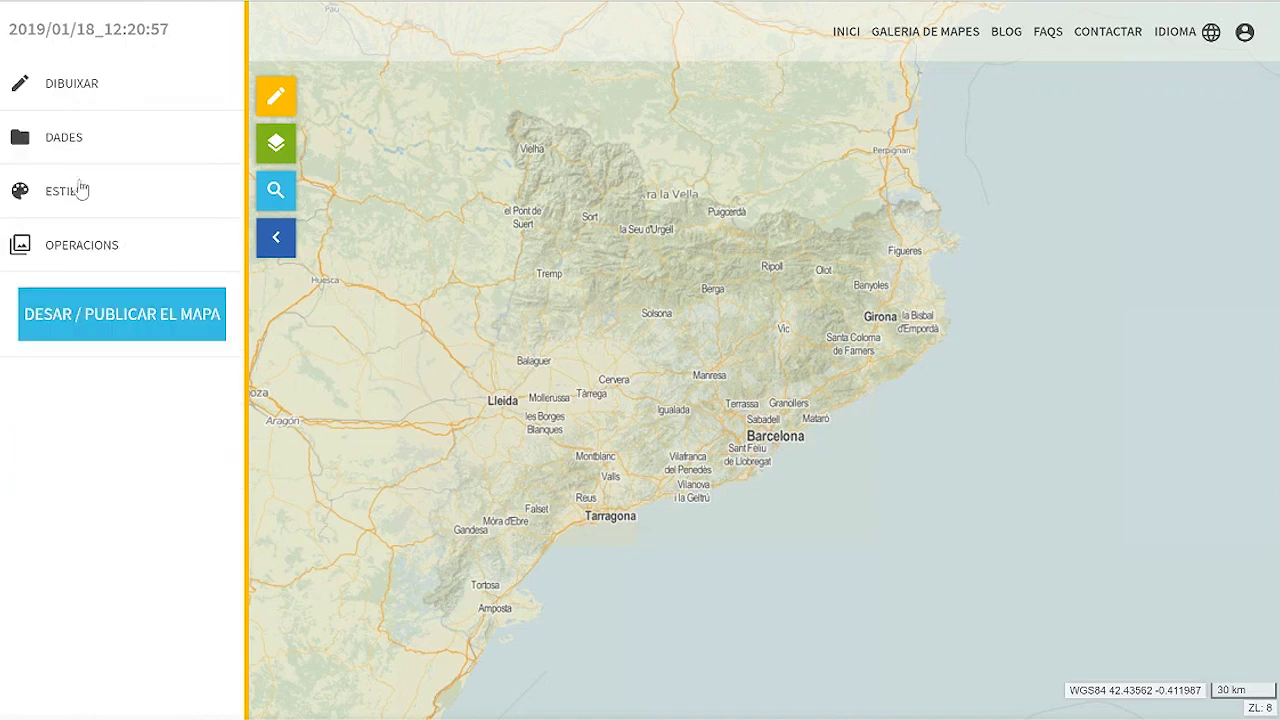
{"action": "left_click", "coordinate": [82, 143]}
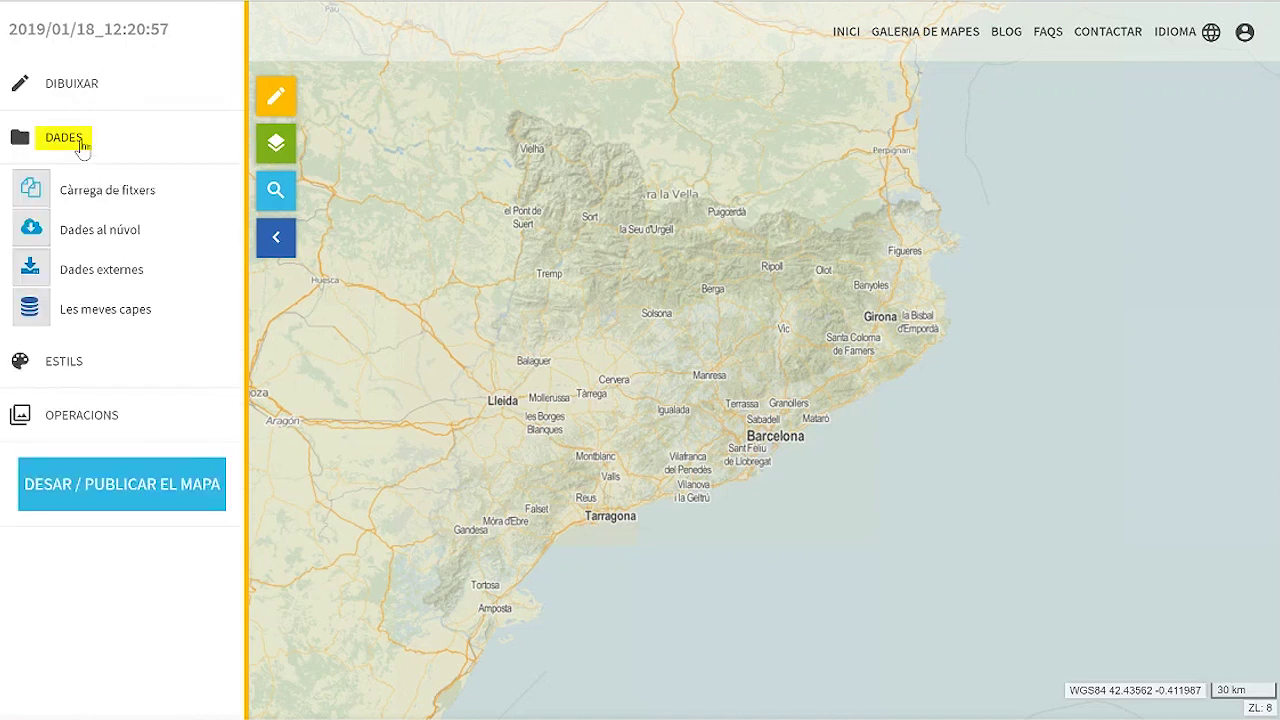
{"action": "left_click", "coordinate": [78, 195]}
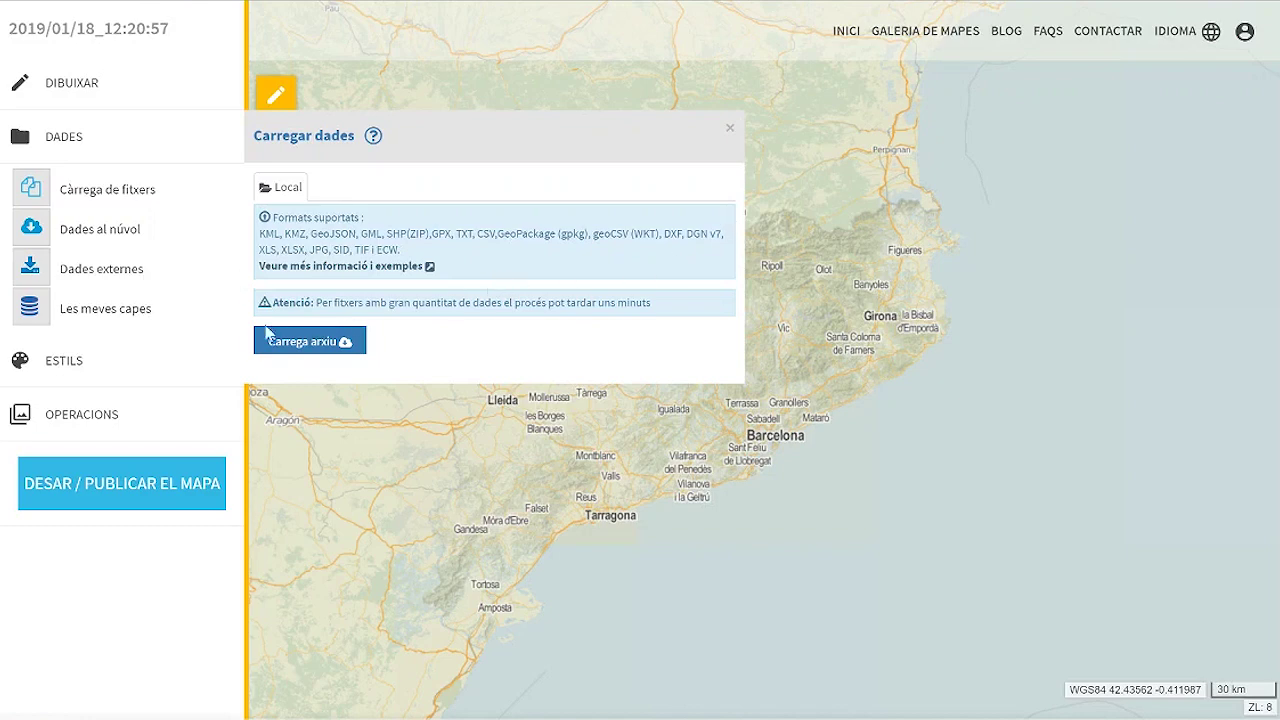
Step: Attach Accidents_2014_Sant_Marti_1162_23031_per_punts.xls from the Desktop for upload
{"action": "left_click", "coordinate": [316, 343]}
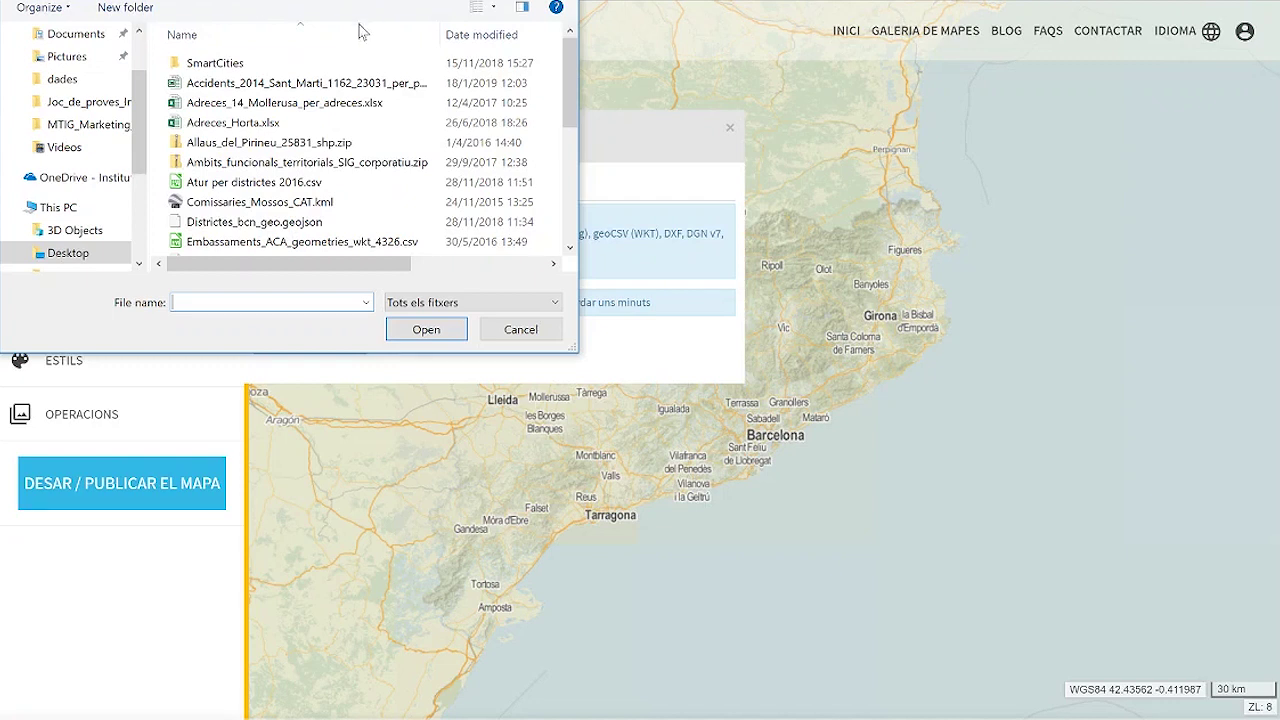
{"action": "left_click", "coordinate": [250, 89]}
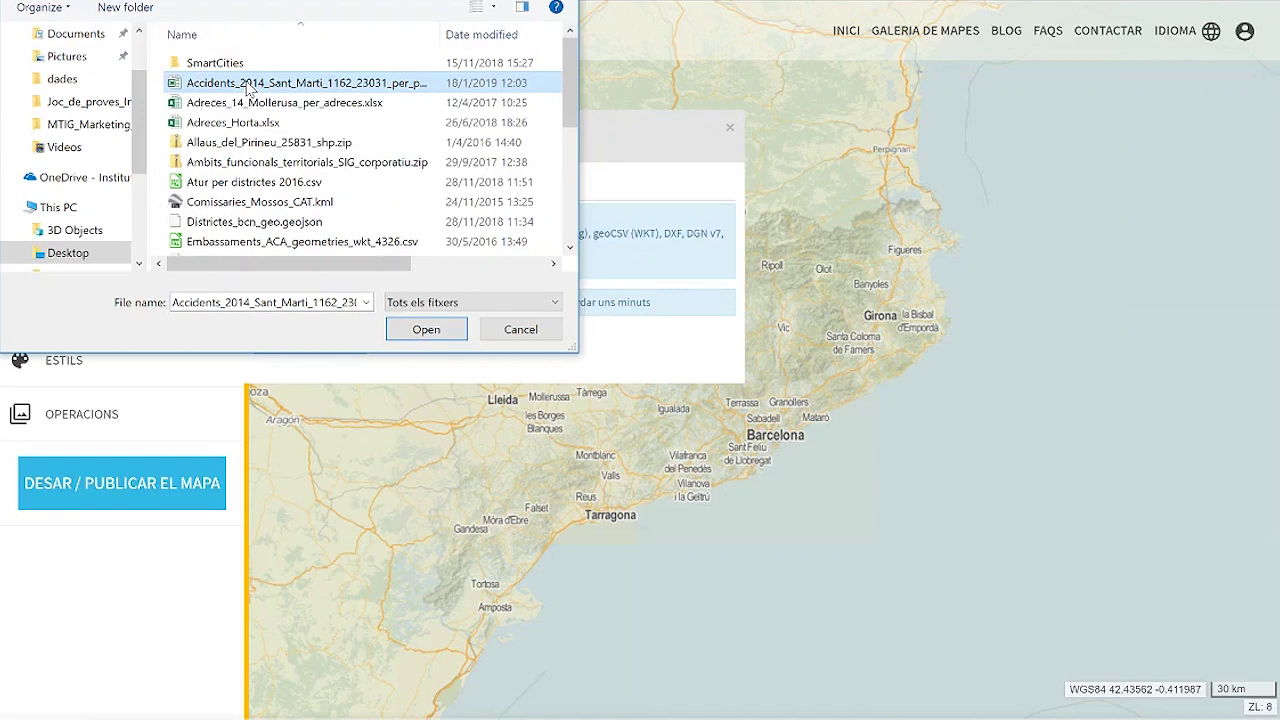
{"action": "left_click", "coordinate": [426, 329]}
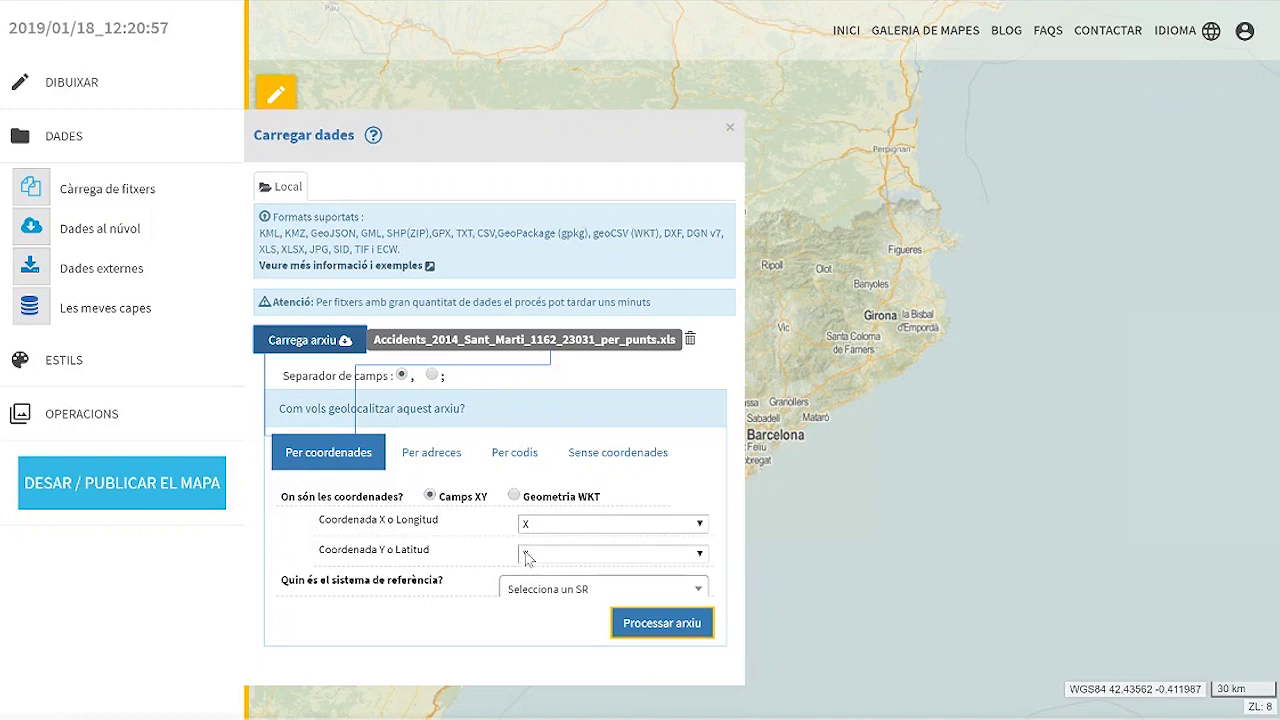
Step: Locate the points by the X and Y columns in EPSG:23031 and process the file
{"action": "left_click", "coordinate": [581, 526]}
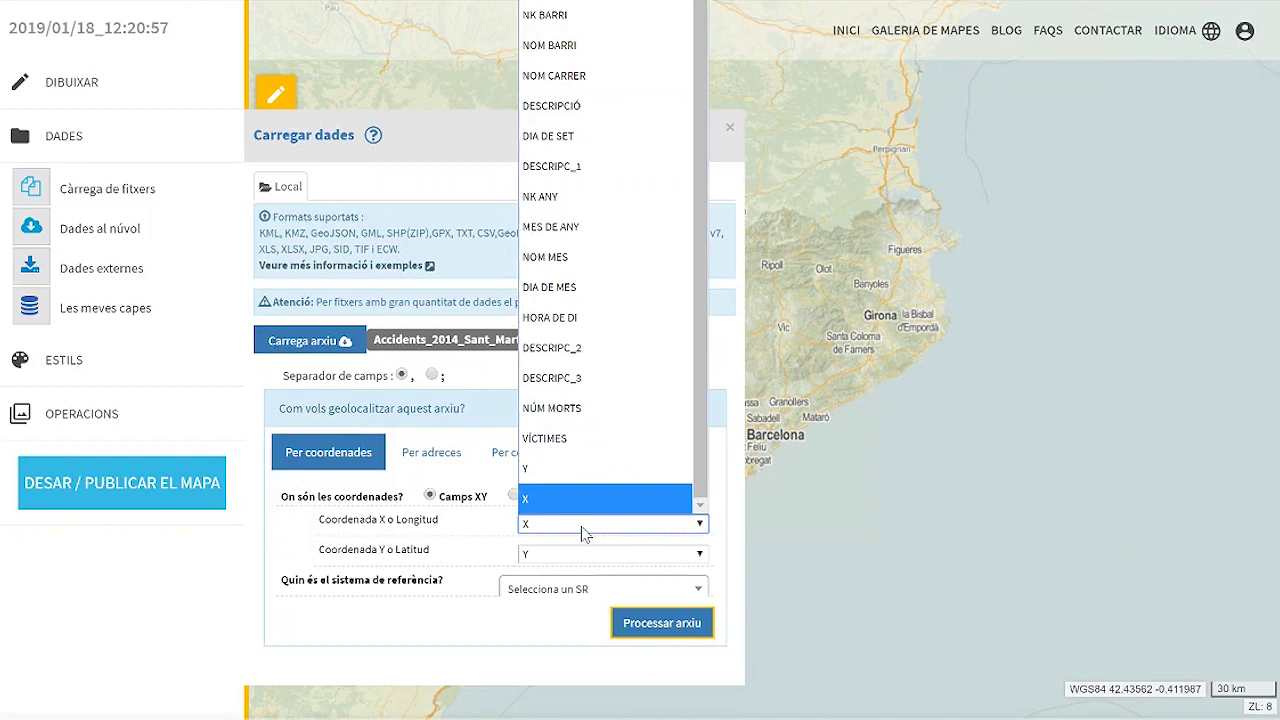
{"action": "left_click", "coordinate": [581, 526]}
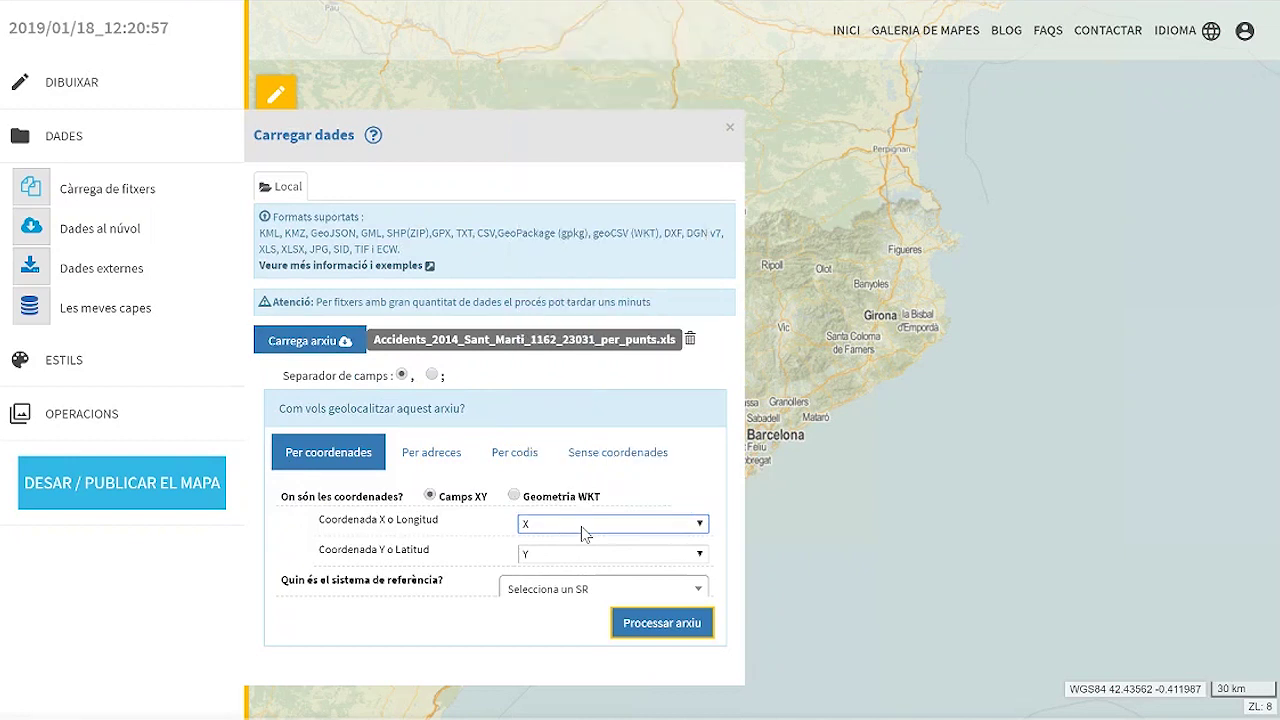
{"action": "left_click", "coordinate": [547, 597]}
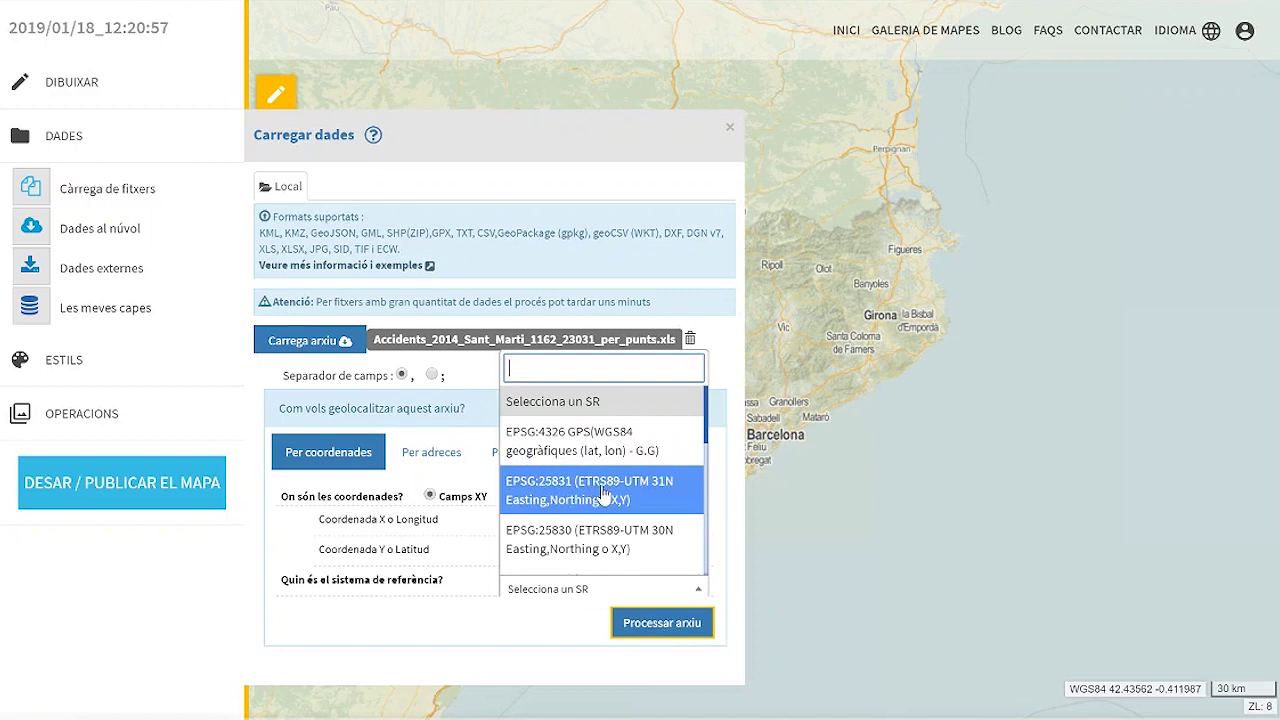
{"action": "scroll", "coordinate": [603, 495], "scroll_direction": "down", "scroll_amount": 2}
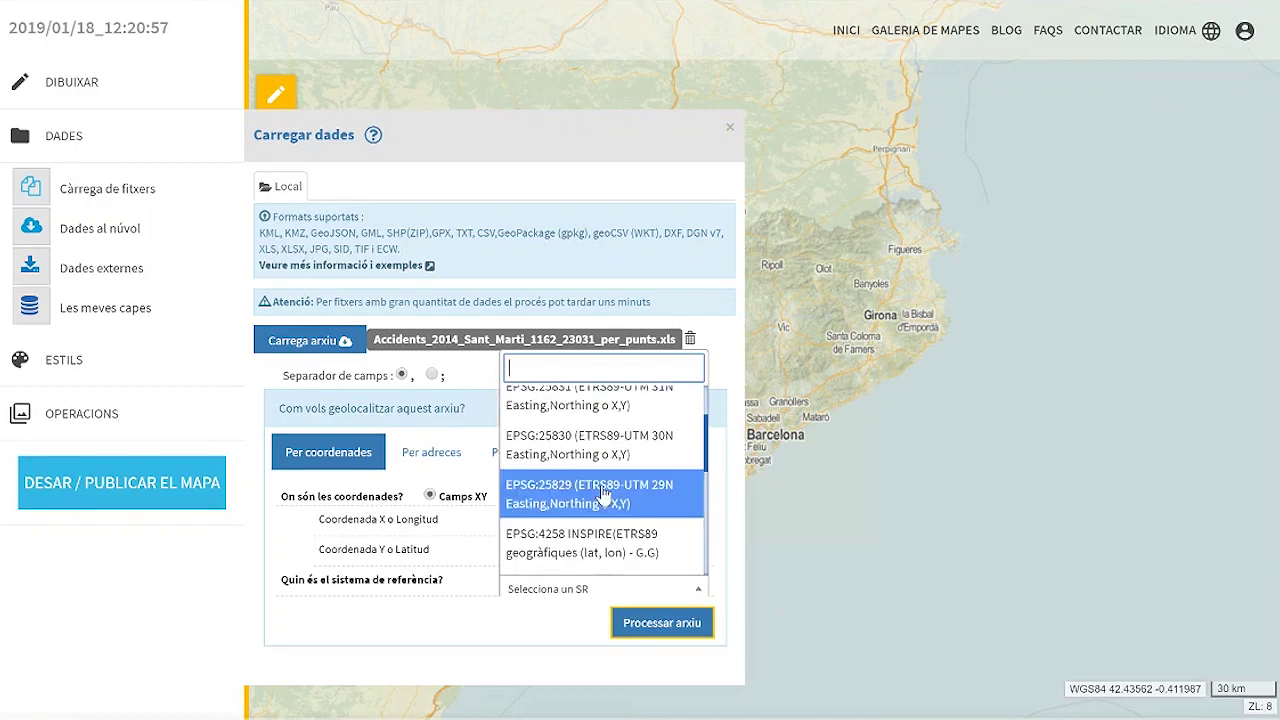
{"action": "scroll", "coordinate": [603, 495], "scroll_direction": "down", "scroll_amount": 1}
{"action": "scroll", "coordinate": [603, 495], "scroll_direction": "down", "scroll_amount": 2}
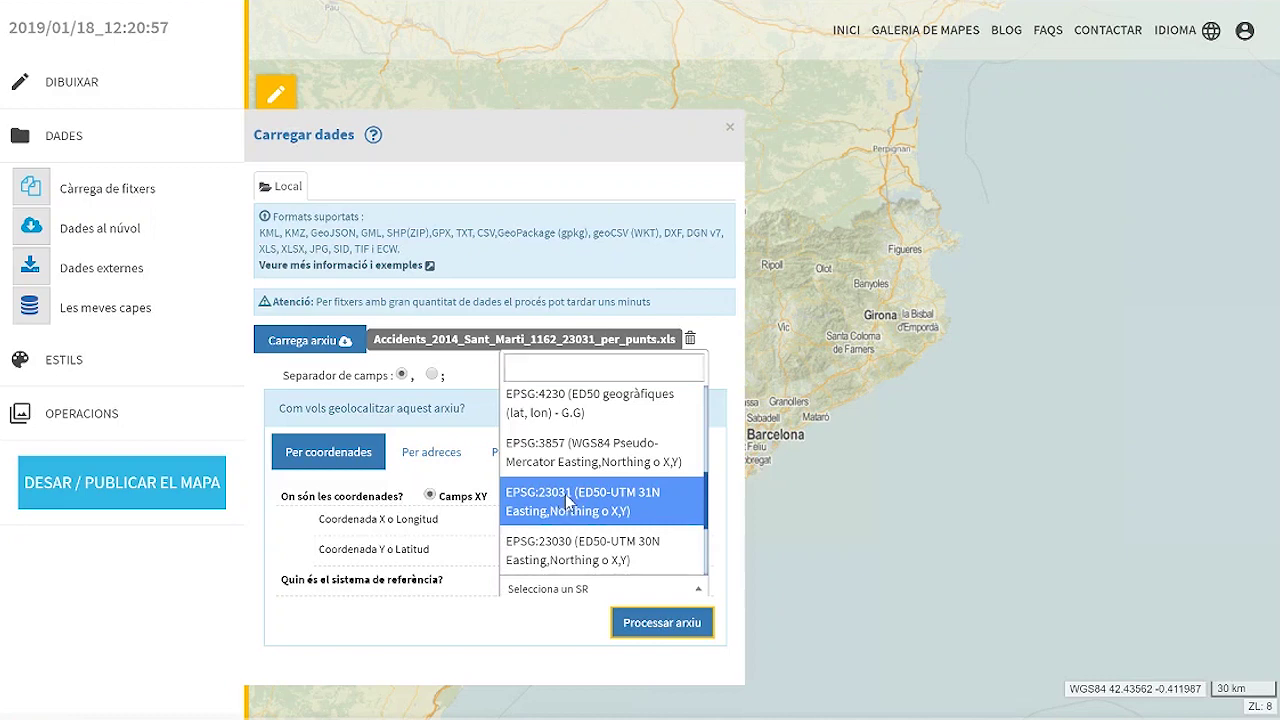
{"action": "left_click", "coordinate": [566, 502]}
{"action": "left_click", "coordinate": [638, 624]}
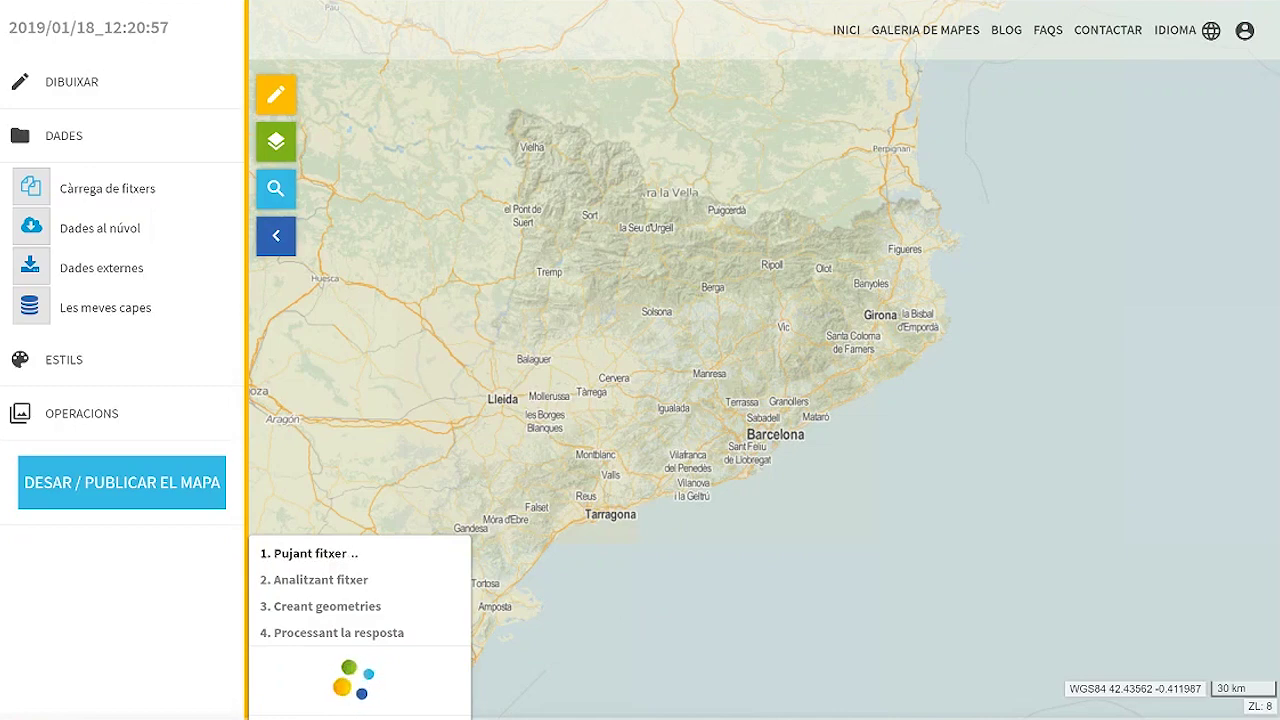
Step: Open Accidents_2014_Sant_Marti_1162_23031_per_punts.xls in Excel from File Explorer
{"action": "mouse_move", "coordinate": [200, 719]}
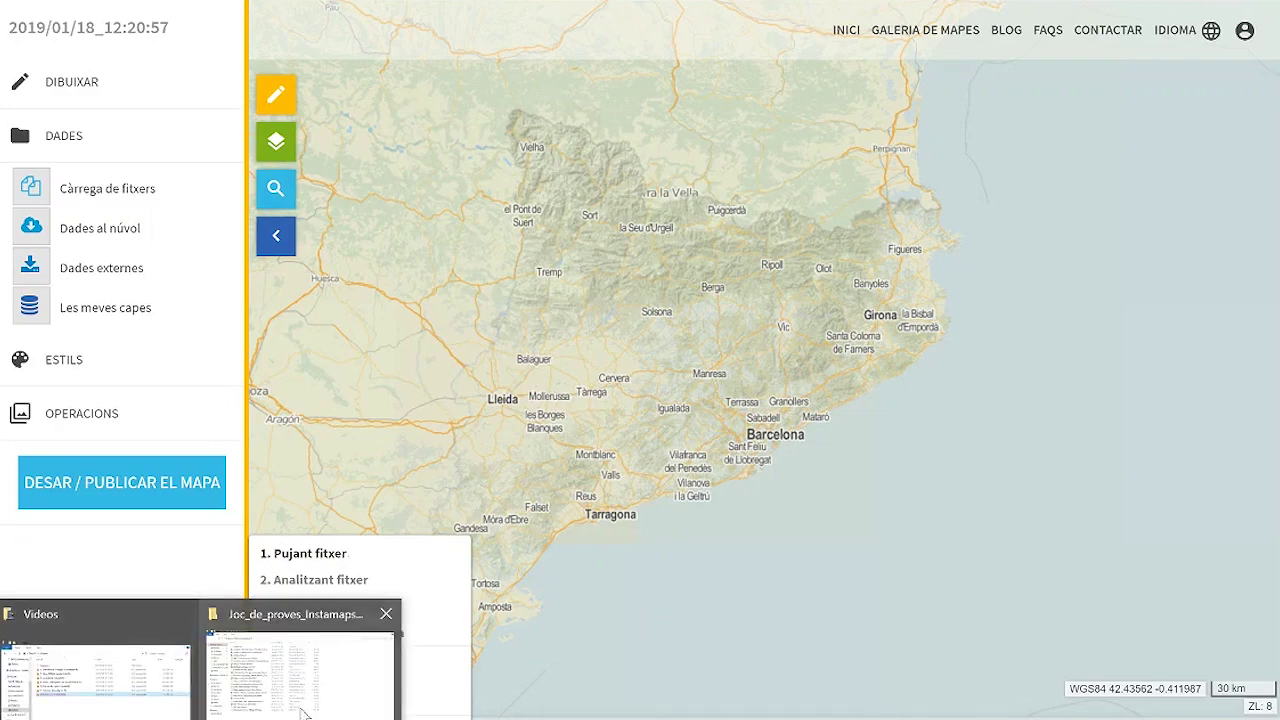
{"action": "left_click", "coordinate": [296, 710]}
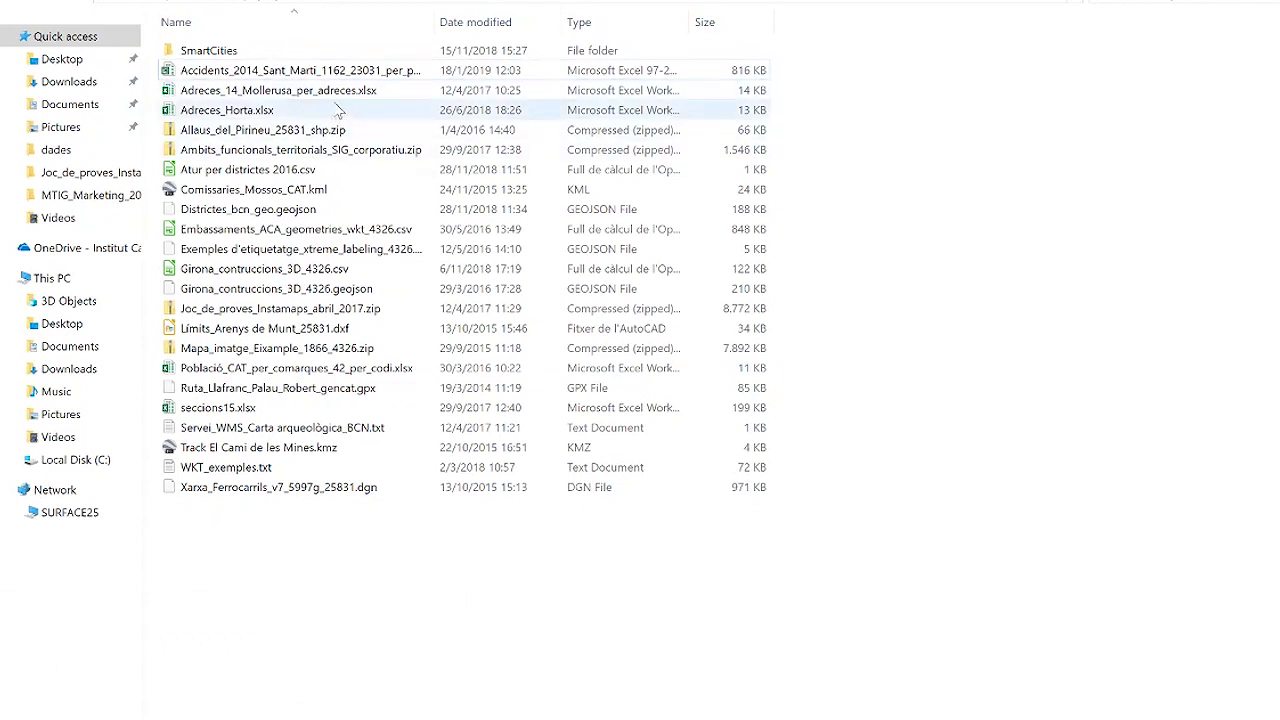
{"action": "left_click", "coordinate": [336, 74]}
{"action": "double_click", "coordinate": [338, 75]}
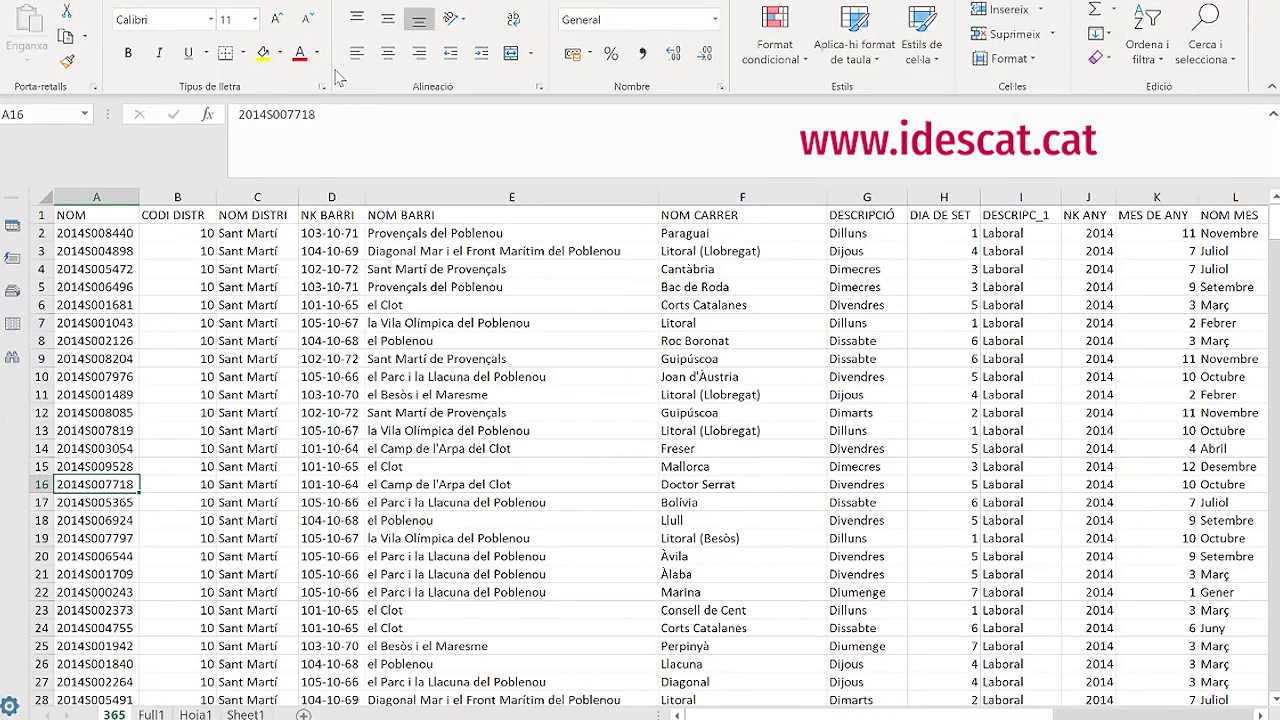
Step: Inspect the spreadsheet's header row and columns through to Y and X, then return to the map
{"action": "left_click", "coordinate": [44, 214]}
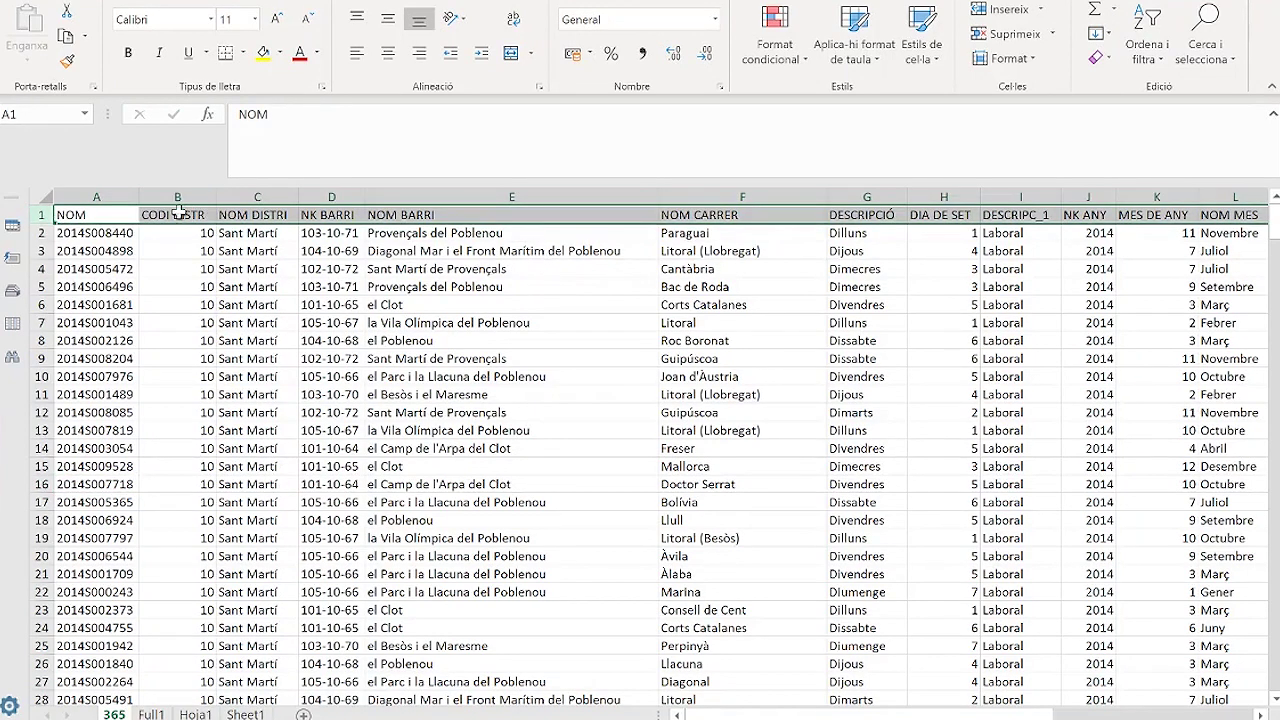
{"action": "left_click", "coordinate": [110, 197]}
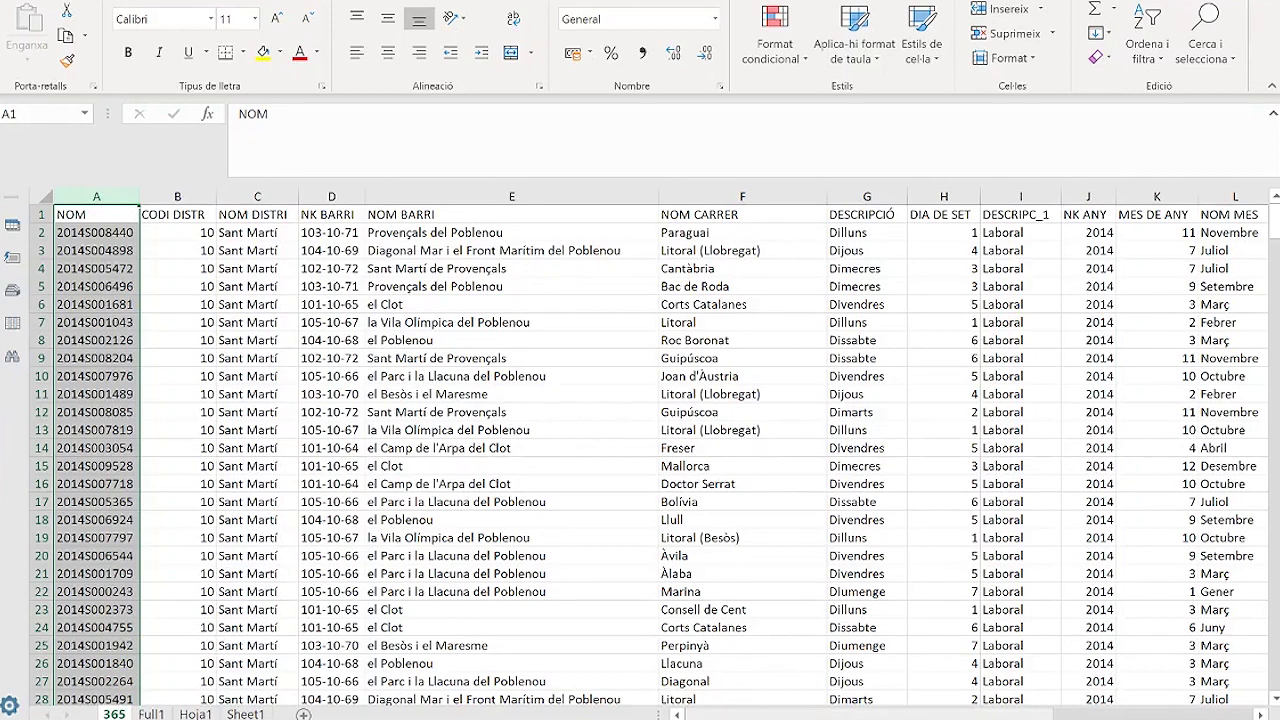
{"action": "left_click_drag", "start_coordinate": [720, 714], "coordinate": [833, 716]}
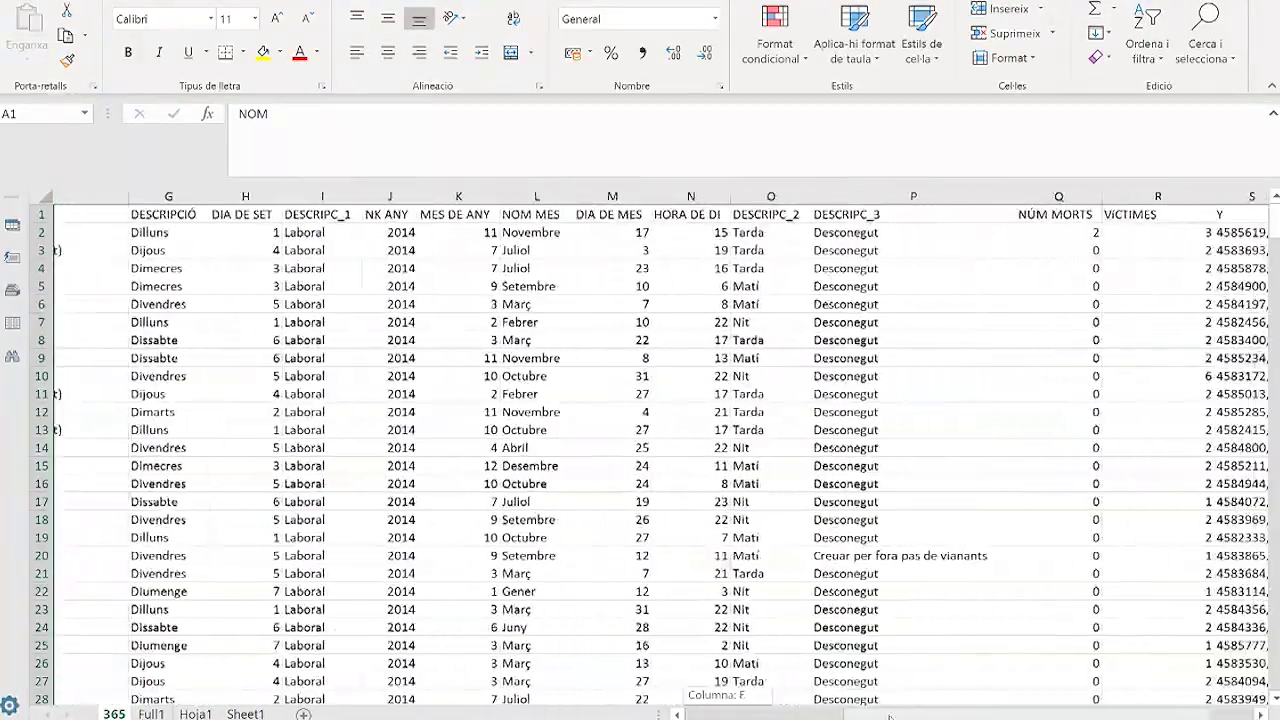
{"action": "left_click_drag", "start_coordinate": [833, 716], "coordinate": [875, 716]}
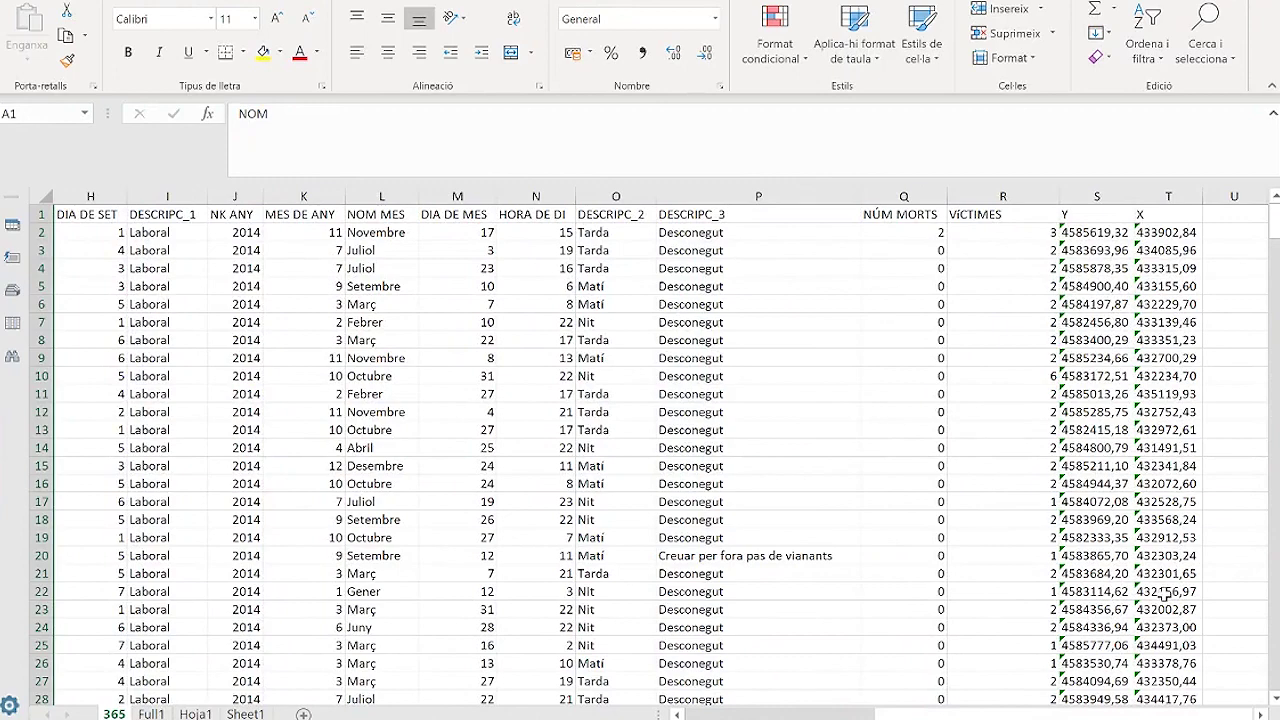
{"action": "left_click_drag", "start_coordinate": [925, 716], "coordinate": [745, 712]}
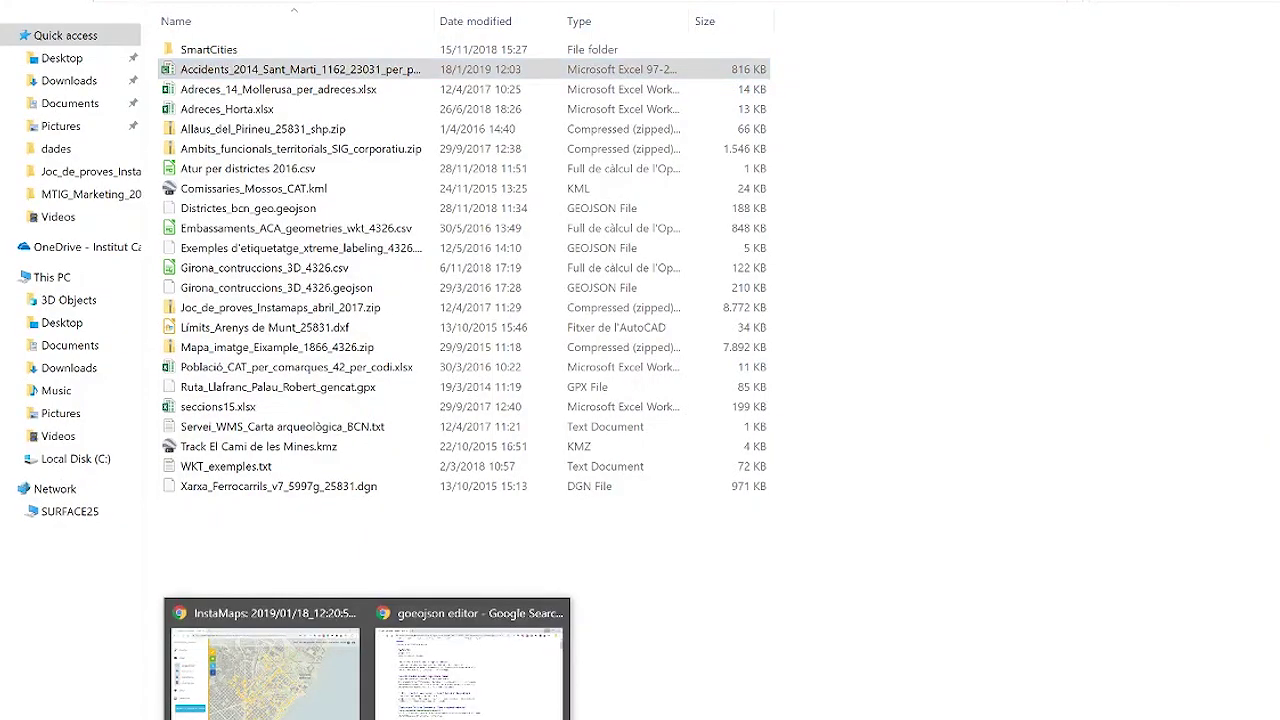
{"action": "left_click", "coordinate": [310, 710]}
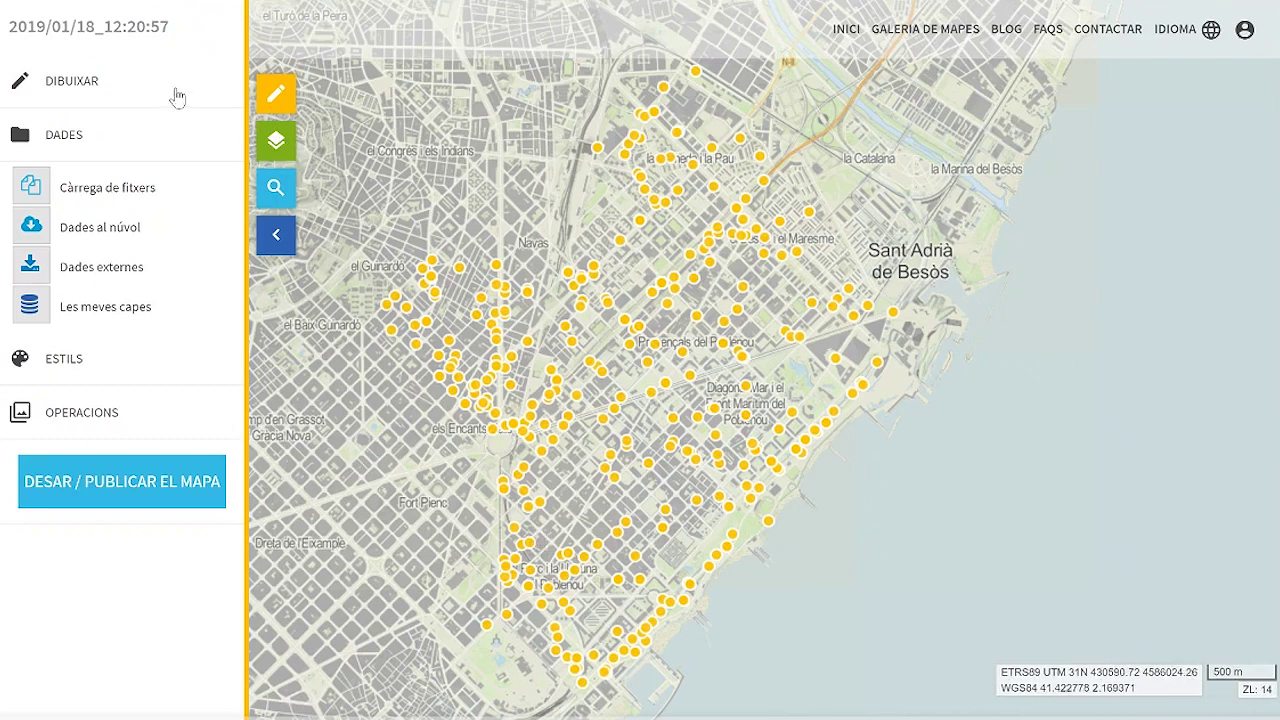
Step: Centre the map on Provençals del Poblenou's accident points, with Diagonal Mar below
{"action": "left_click", "coordinate": [80, 86]}
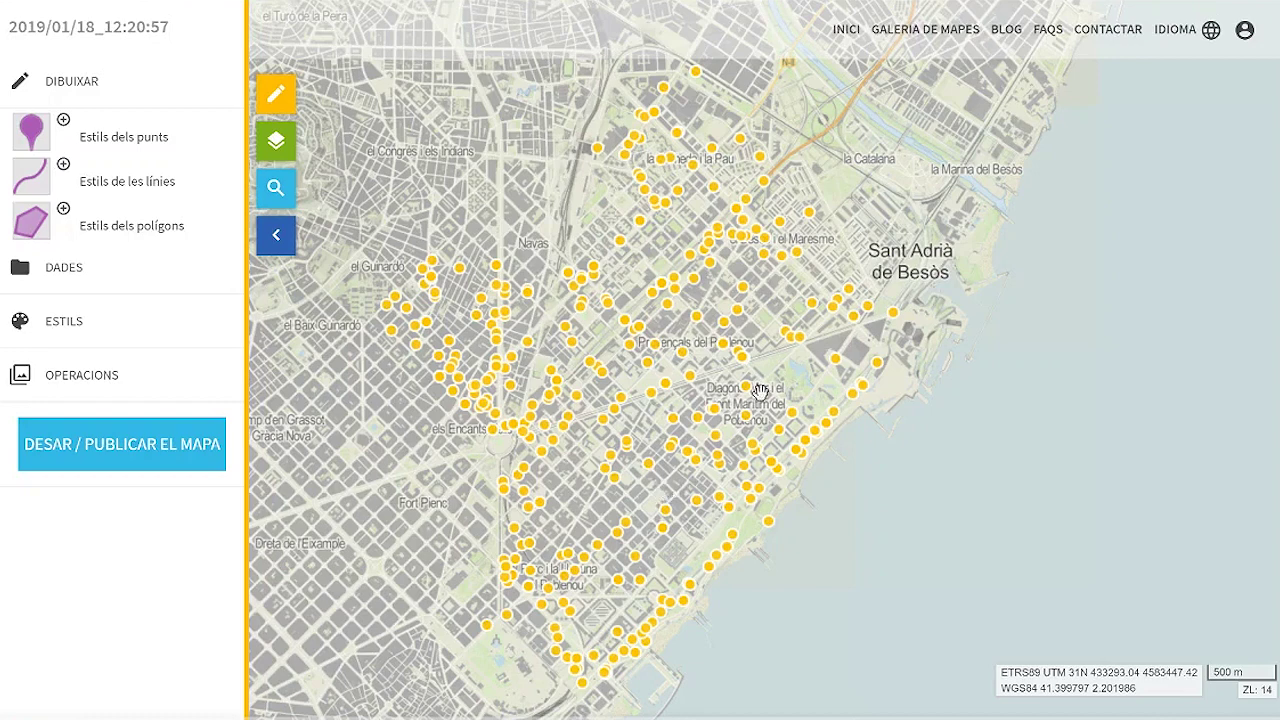
{"action": "left_click_drag", "start_coordinate": [818, 333], "coordinate": [826, 268]}
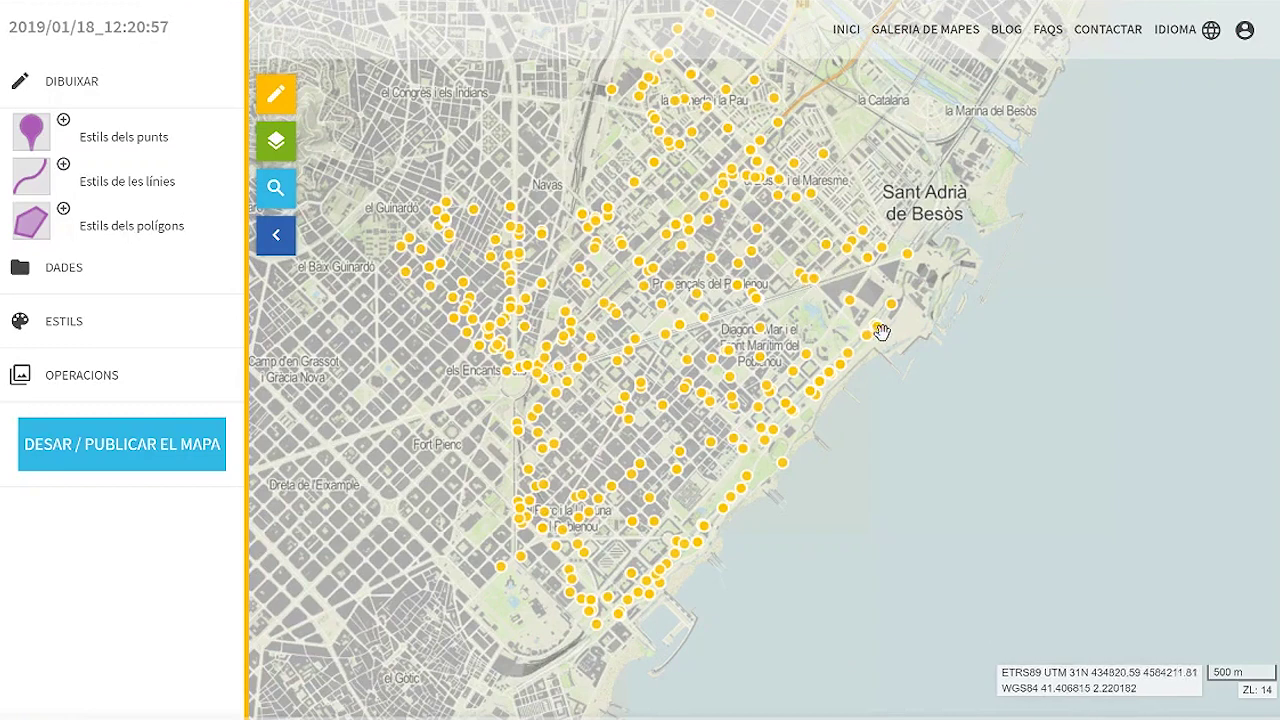
{"action": "left_click_drag", "start_coordinate": [880, 331], "coordinate": [897, 363]}
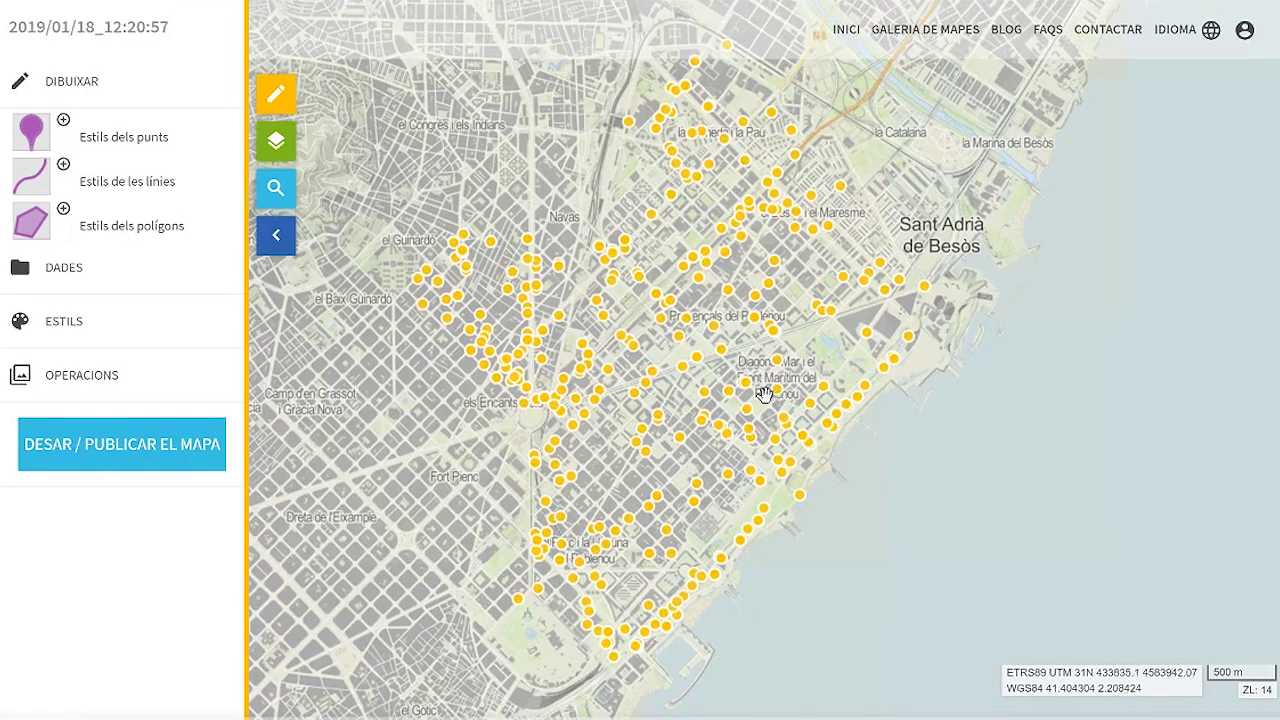
{"action": "scroll", "coordinate": [698, 367], "scroll_direction": "down", "scroll_amount": 2}
{"action": "left_click_drag", "start_coordinate": [740, 429], "coordinate": [660, 160]}
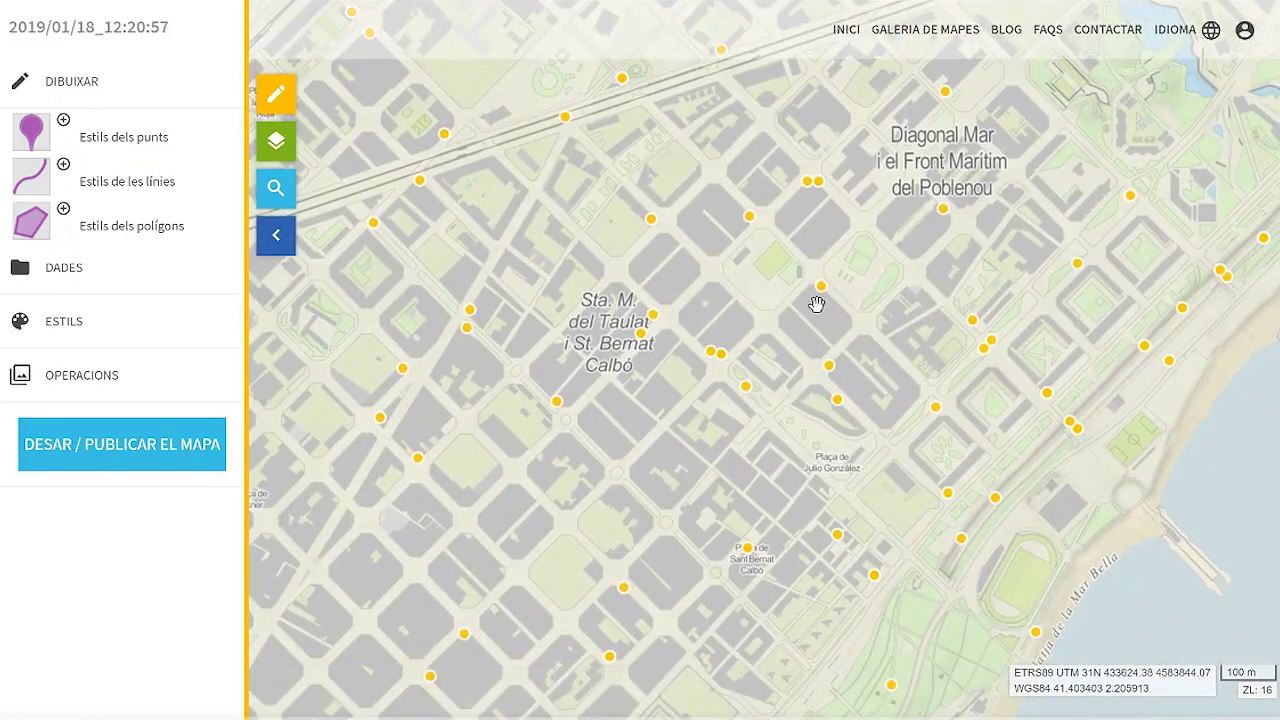
{"action": "key", "text": "Right"}
{"action": "key", "text": "Up"}
{"action": "key", "text": "Up"}
{"action": "key", "text": "Up"}
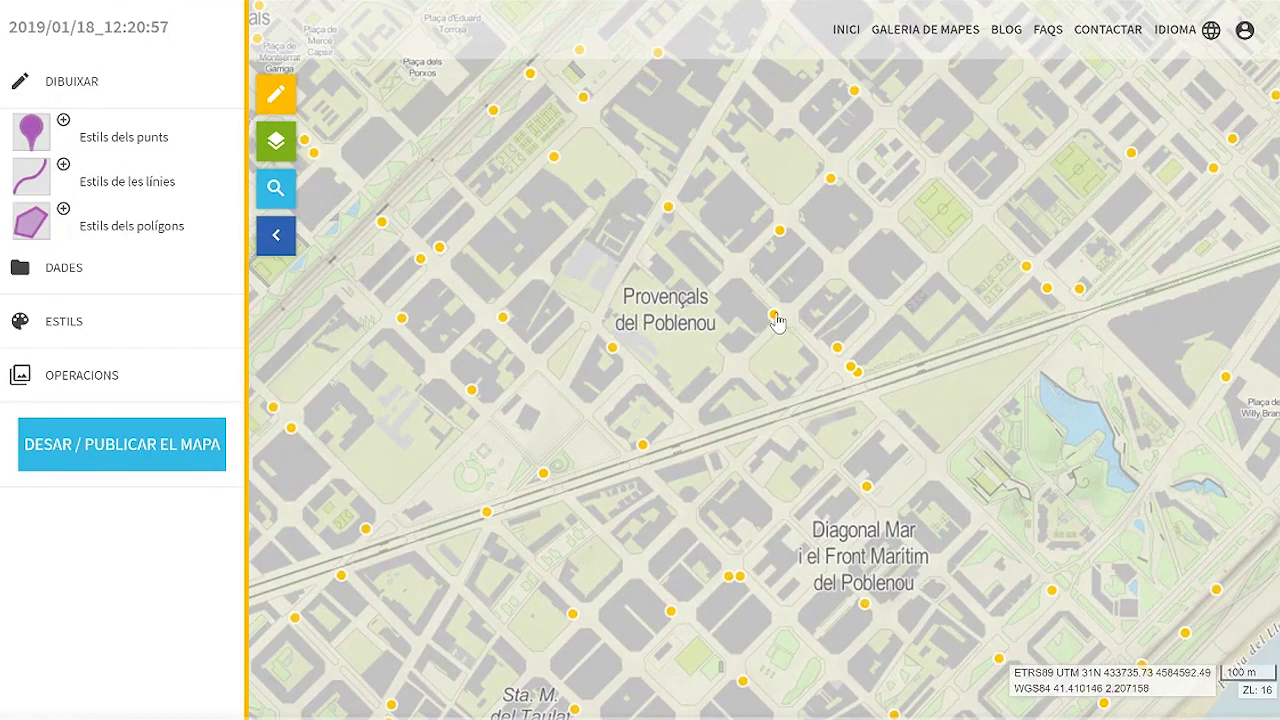
{"action": "left_click", "coordinate": [775, 317]}
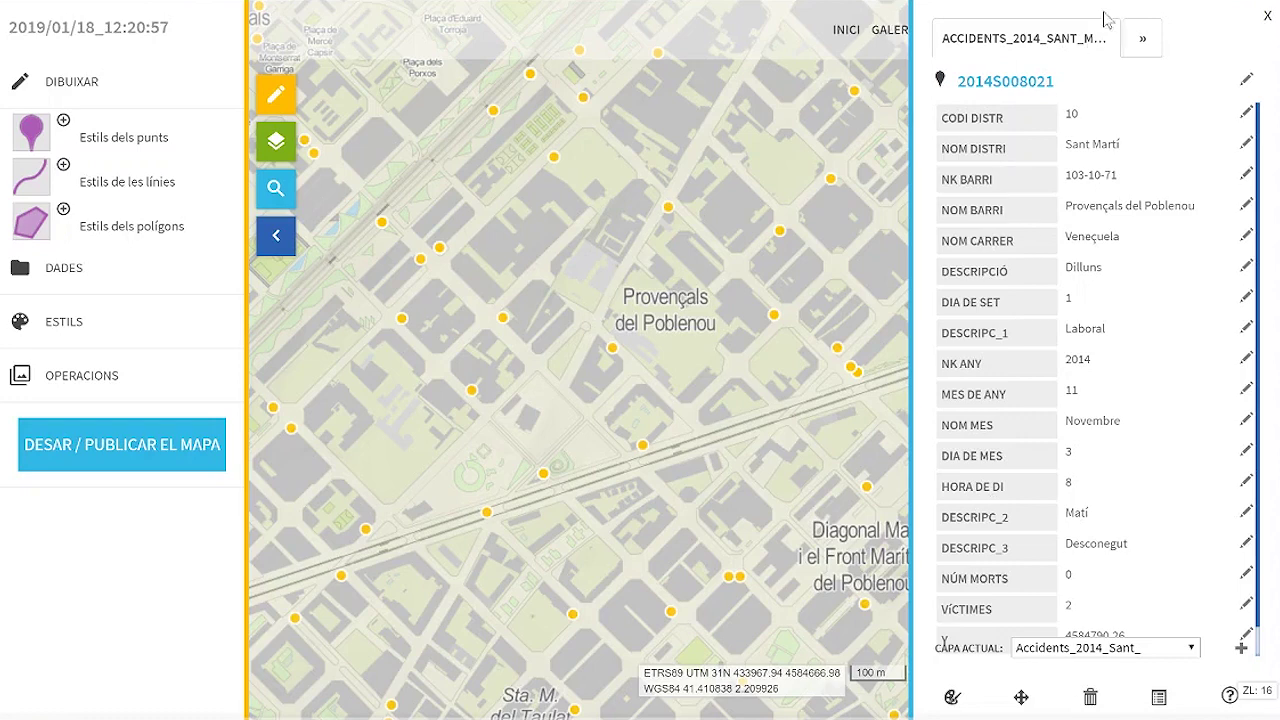
{"action": "scroll", "coordinate": [1095, 370], "scroll_direction": "down", "scroll_amount": 1}
{"action": "scroll", "coordinate": [1095, 370], "scroll_direction": "down", "scroll_amount": 1}
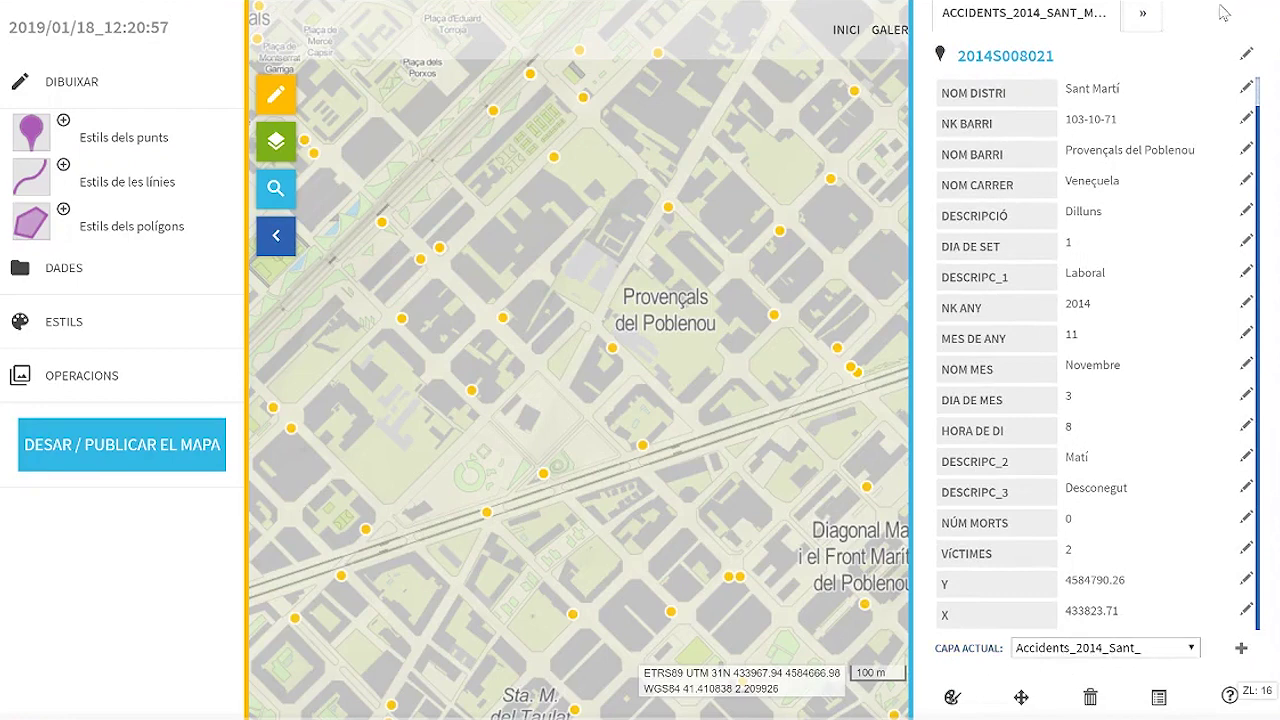
{"action": "mouse_move", "coordinate": [1212, 64]}
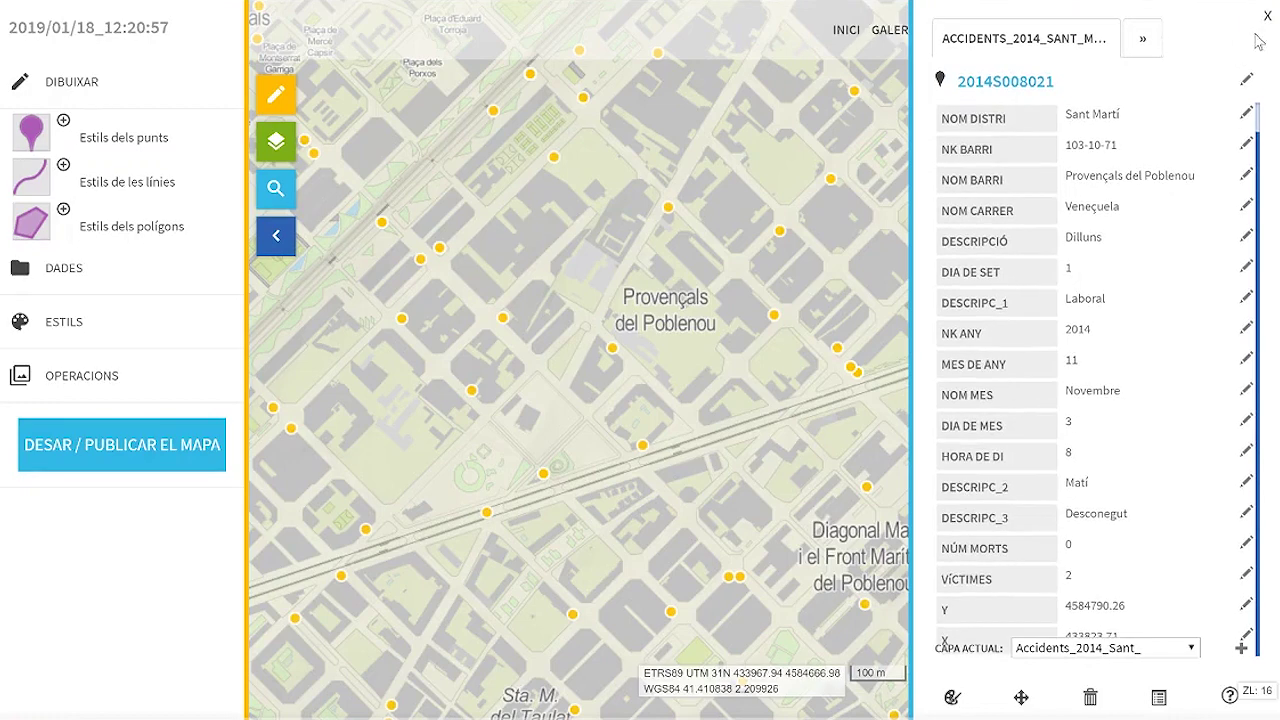
{"action": "left_click", "coordinate": [1267, 17]}
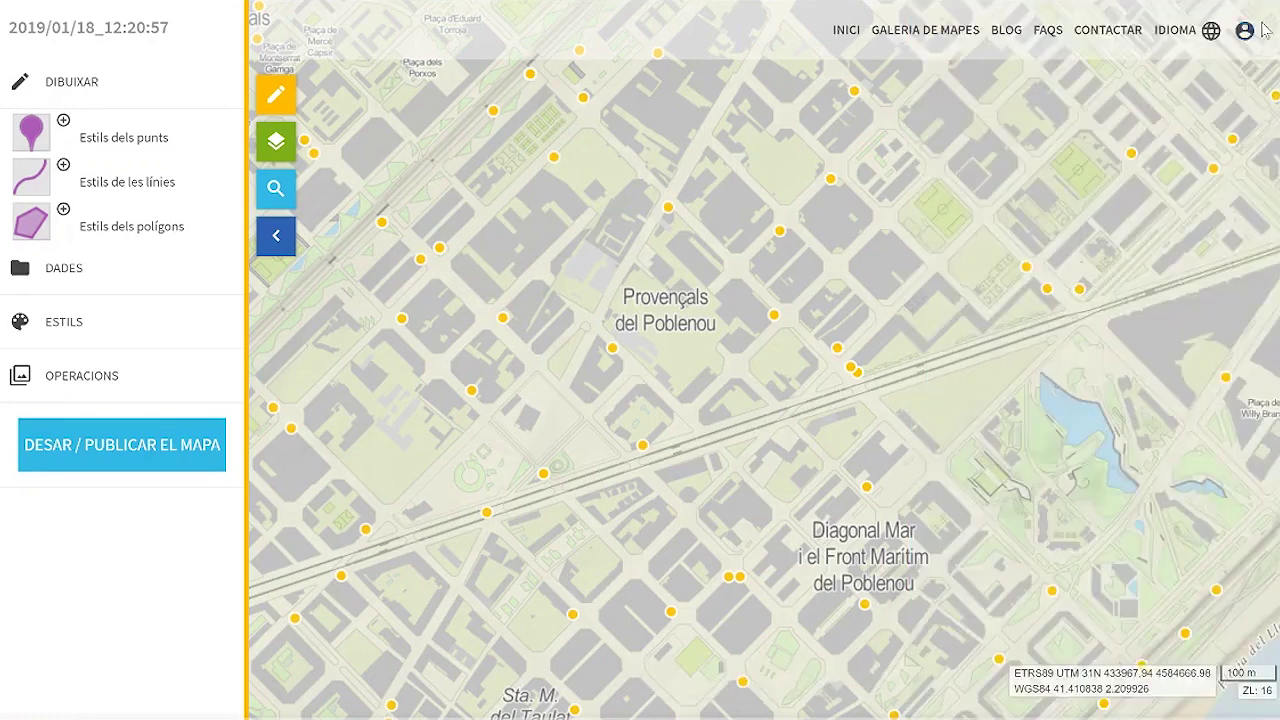
Step: Rename the accidents layer under CAPES from its long file name to 2014
{"action": "left_click", "coordinate": [277, 150]}
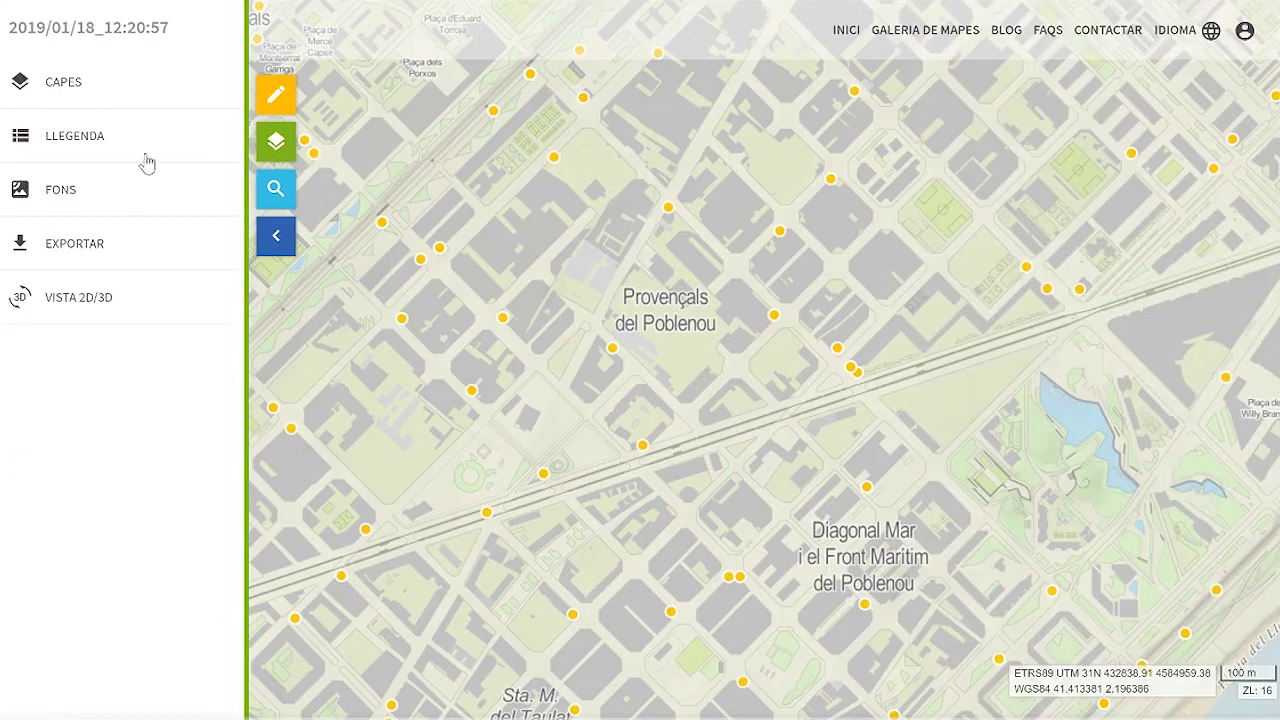
{"action": "left_click", "coordinate": [75, 90]}
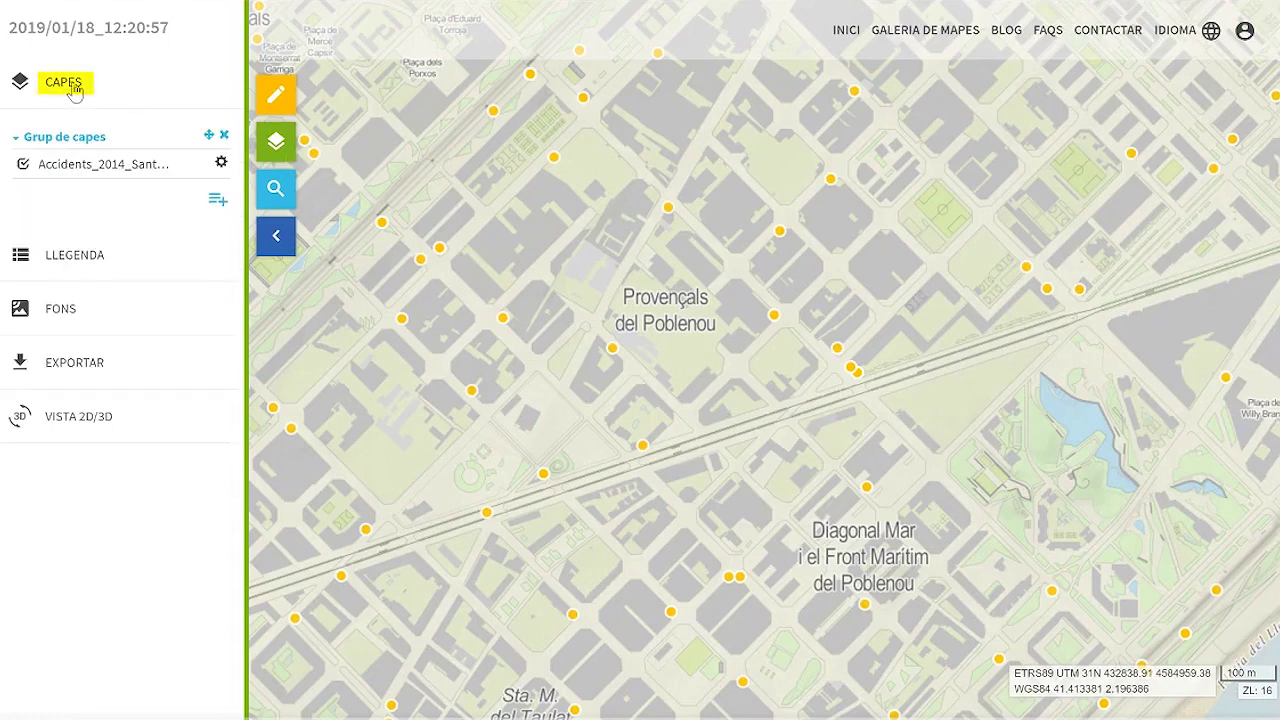
{"action": "double_click", "coordinate": [61, 166]}
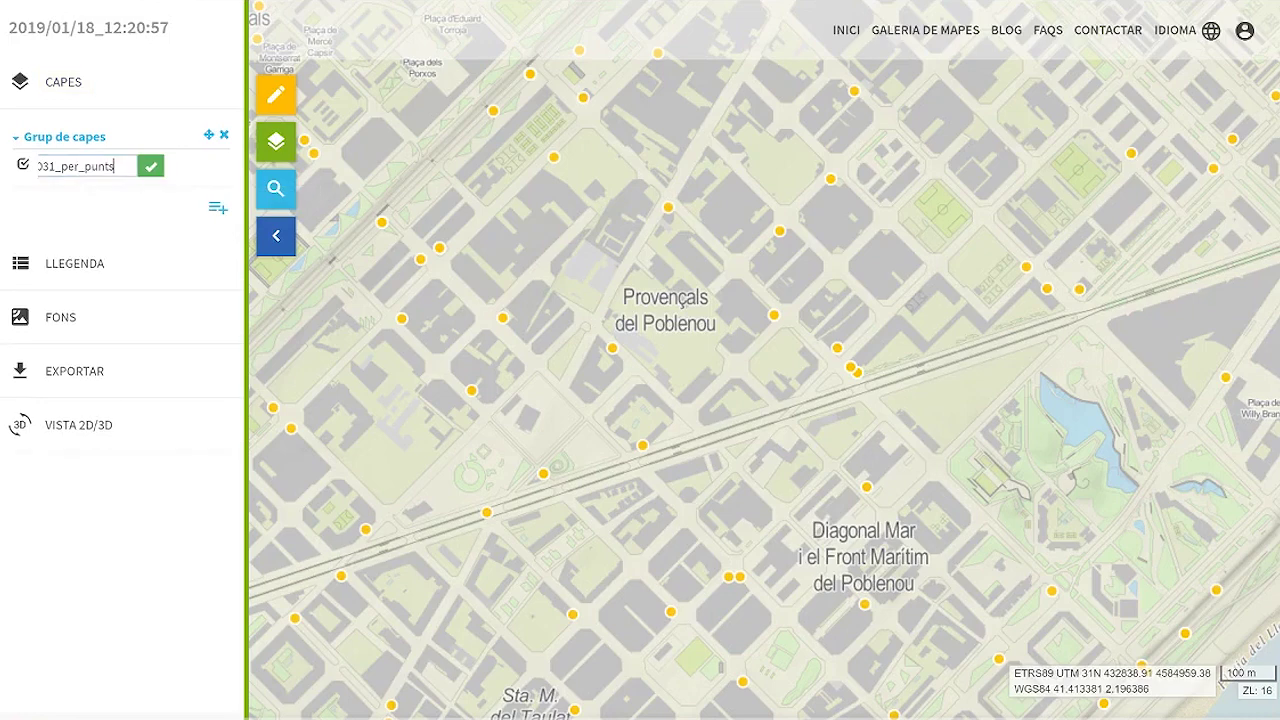
{"action": "key", "text": "ctrl+a"}
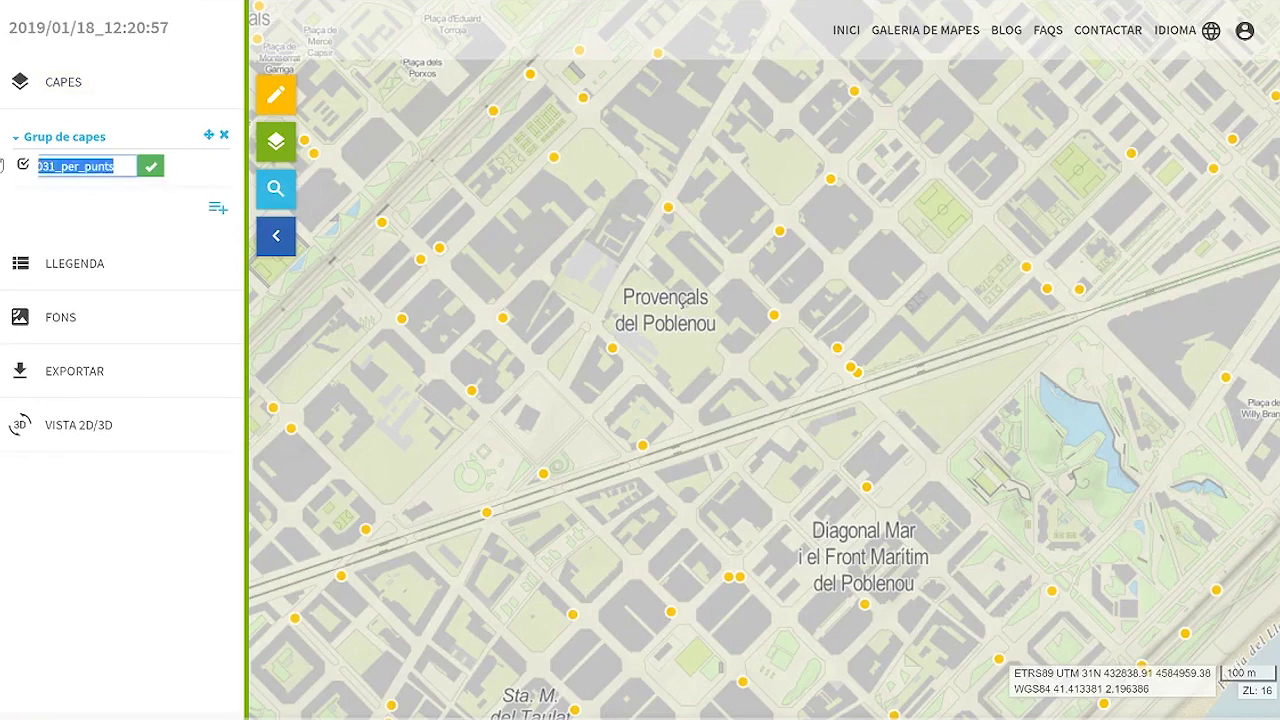
{"action": "key", "text": "BackSpace"}
{"action": "key", "text": "BackSpace"}
{"action": "key", "text": "BackSpace"}
{"action": "key", "text": "BackSpace"}
{"action": "key", "text": "BackSpace"}
{"action": "key", "text": "BackSpace"}
{"action": "key", "text": "BackSpace"}
{"action": "key", "text": "BackSpace"}
{"action": "key", "text": "BackSpace"}
{"action": "key", "text": "BackSpace"}
{"action": "key", "text": "BackSpace"}
{"action": "key", "text": "BackSpace"}
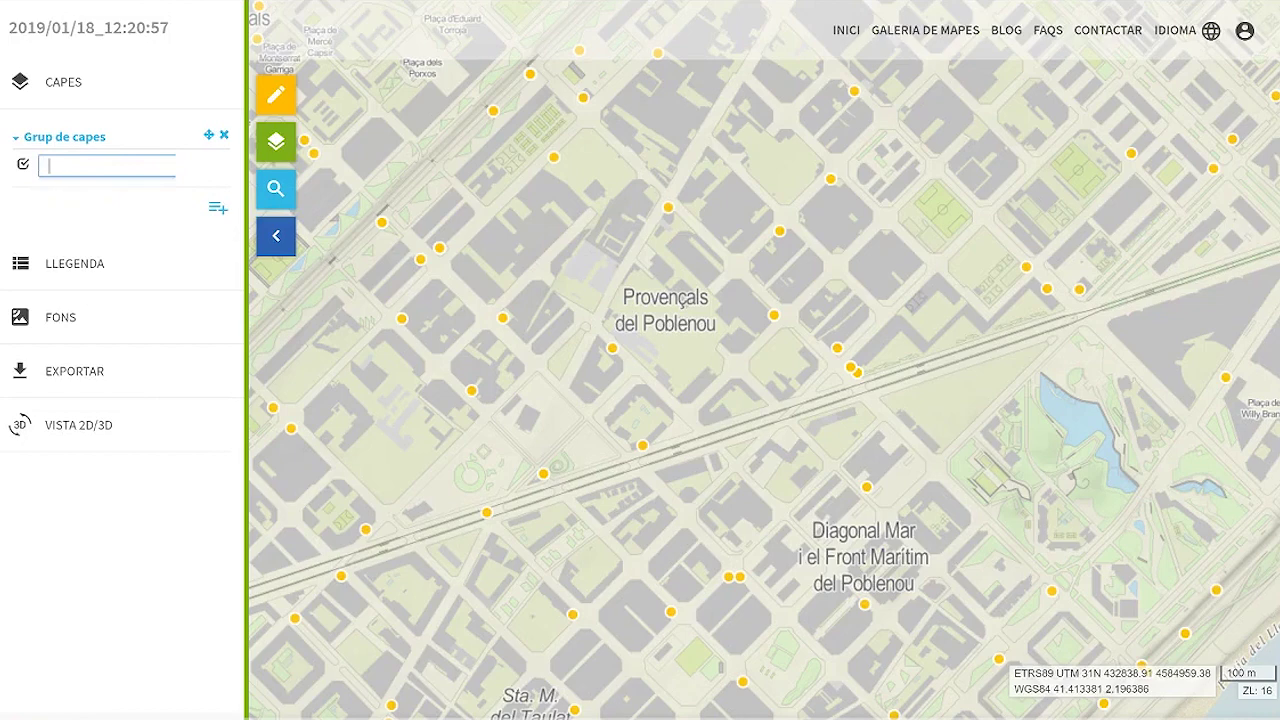
{"action": "type", "text": "1"}
{"action": "type", "text": "2"}
{"action": "type", "text": "014"}
{"action": "key", "text": "Return"}
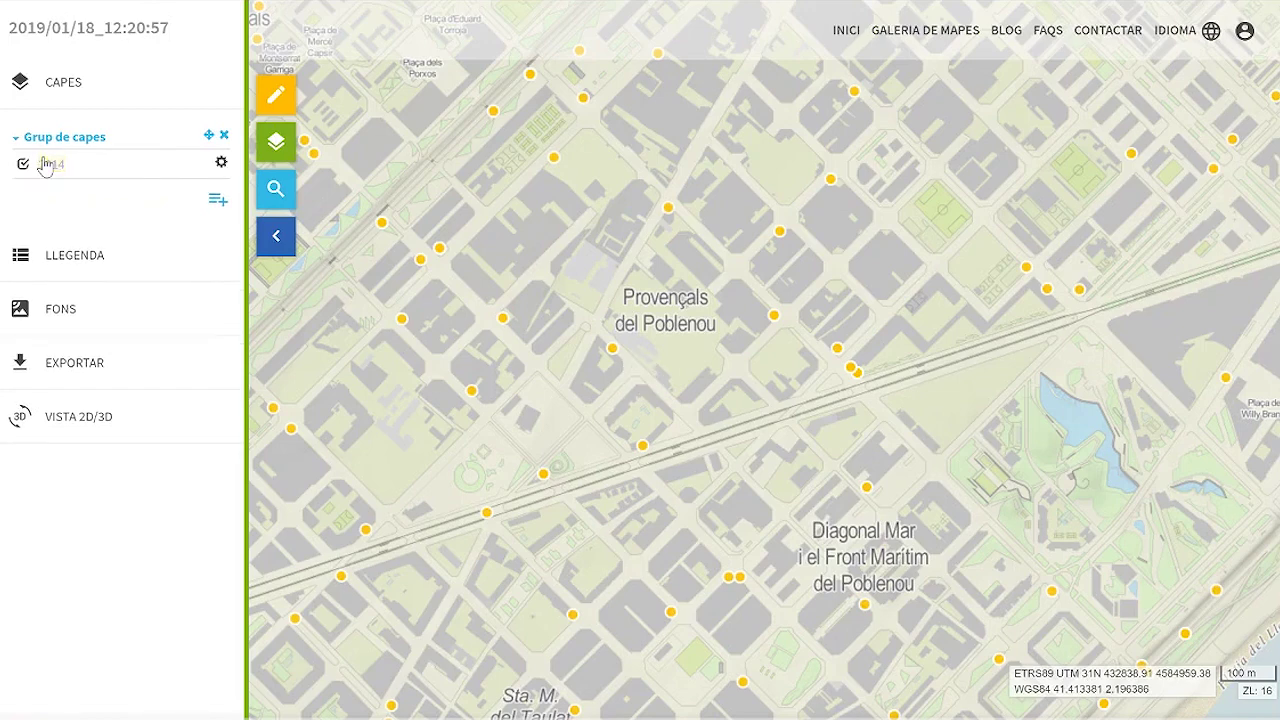
{"action": "left_click", "coordinate": [146, 36]}
Step: Replace the date map title with ACCIDENTS and reveal the 2014 layer's tool row
{"action": "left_click_drag", "start_coordinate": [146, 30], "coordinate": [2, 35]}
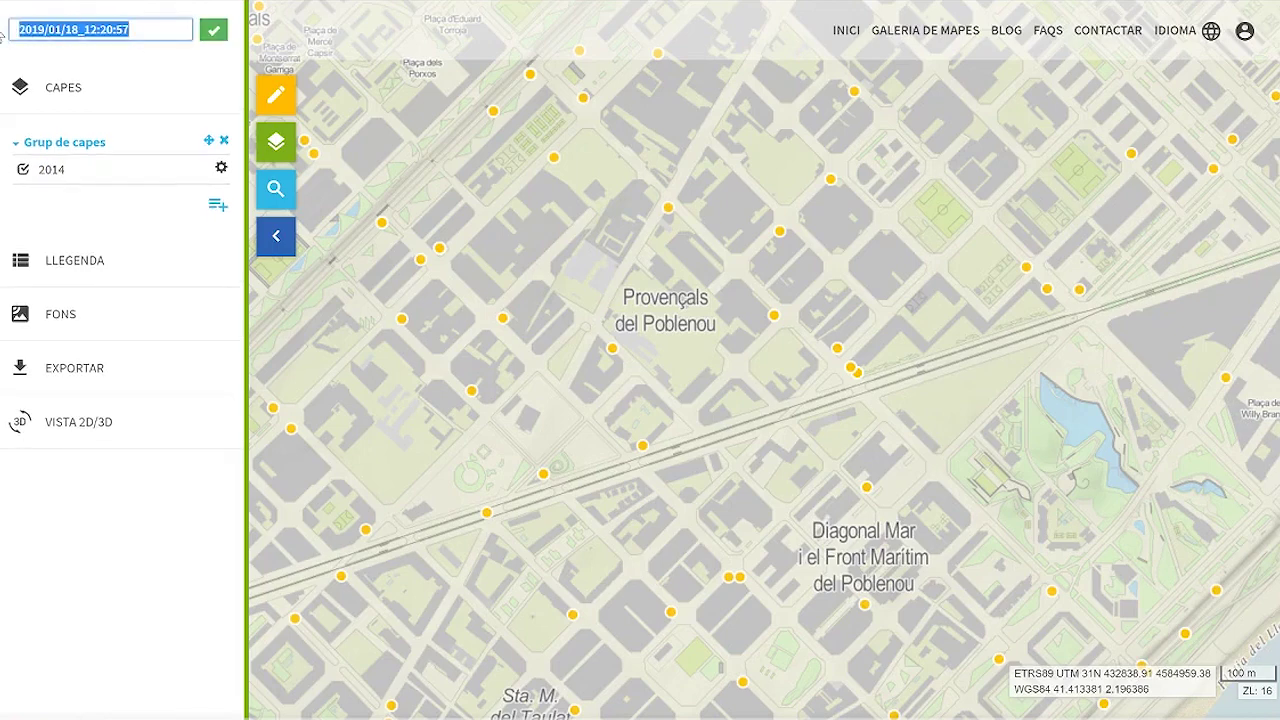
{"action": "type", "text": "ACCIDENTS"}
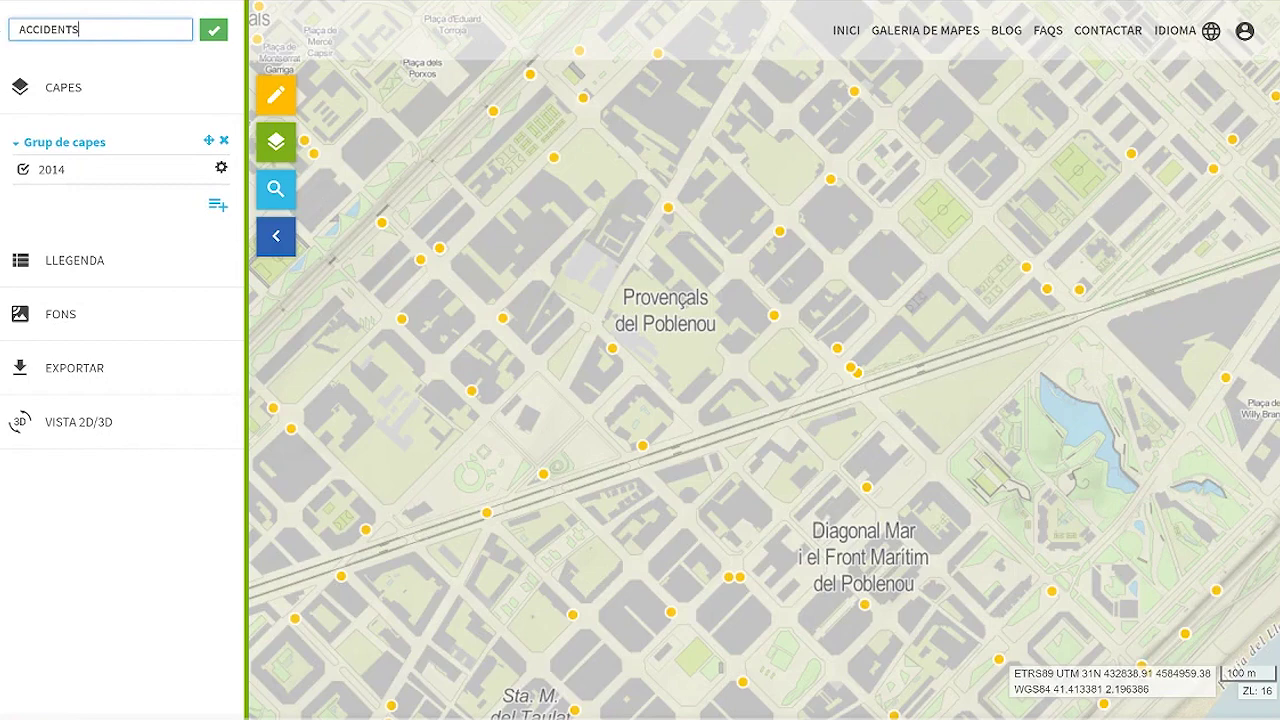
{"action": "left_click", "coordinate": [213, 33]}
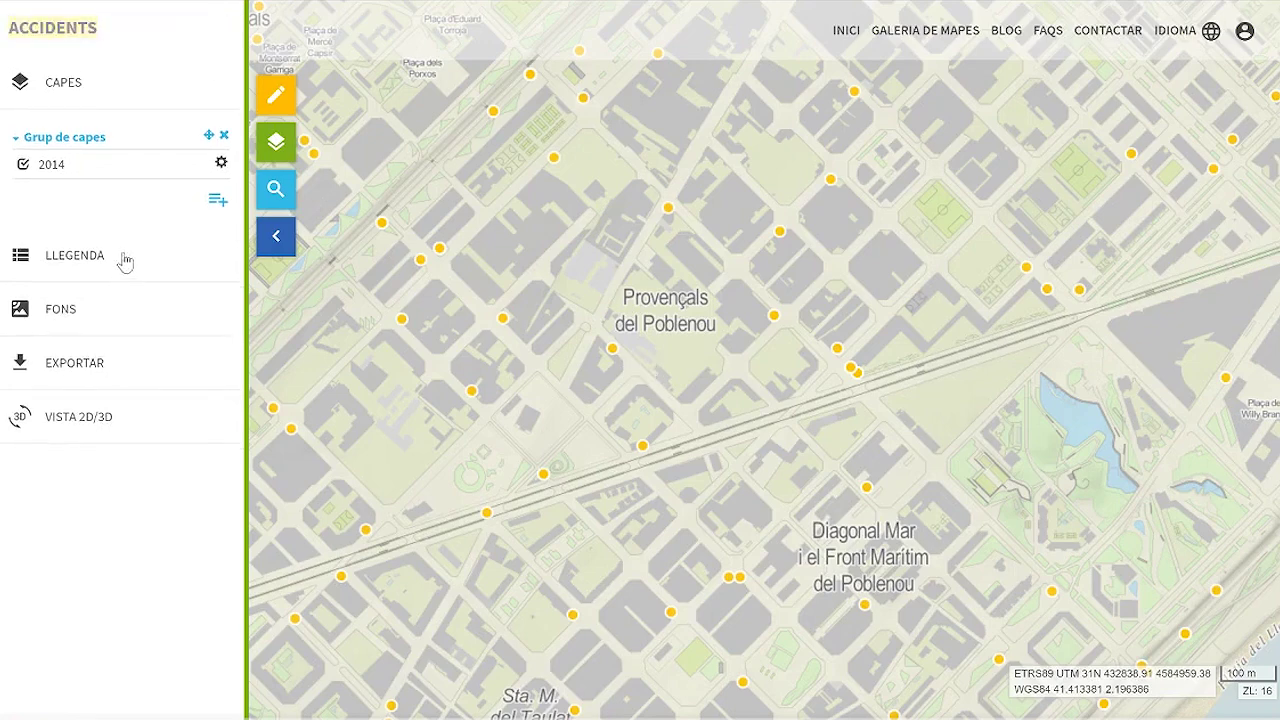
{"action": "left_click", "coordinate": [222, 164]}
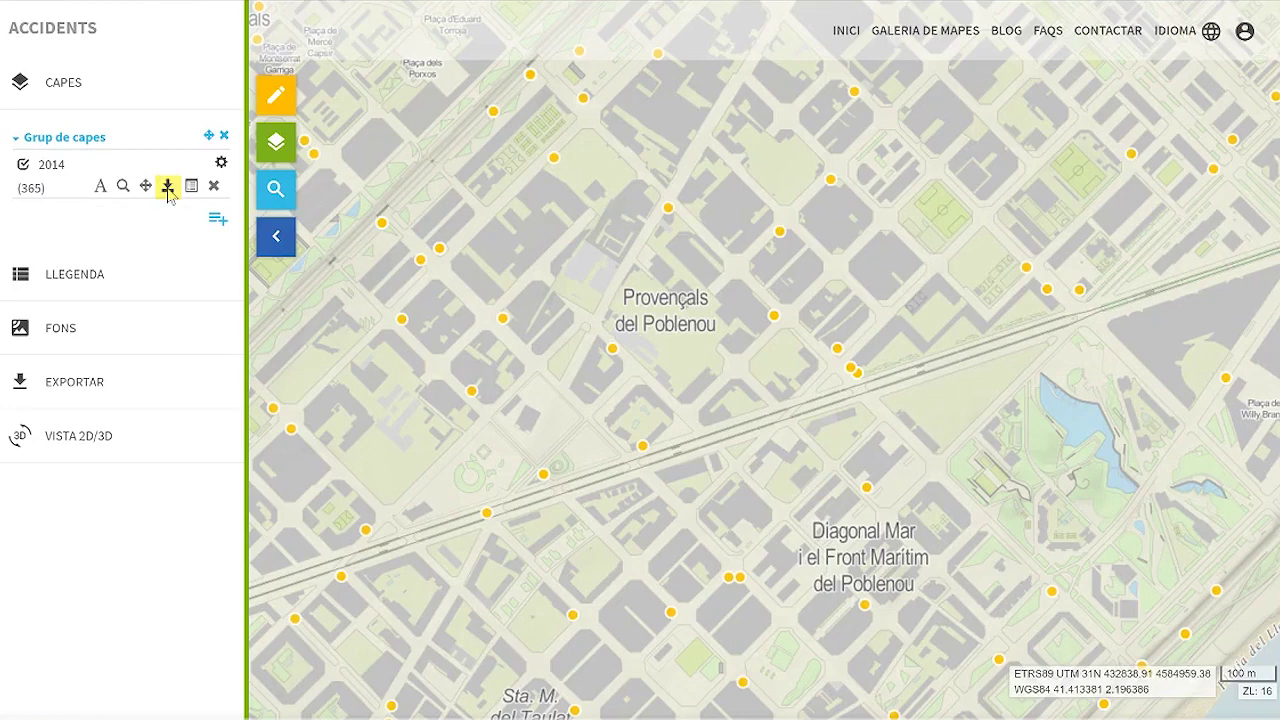
Step: Download the 2014 layer as GeoPackage file Accidents2014 in EPSG:4326
{"action": "left_click", "coordinate": [167, 188]}
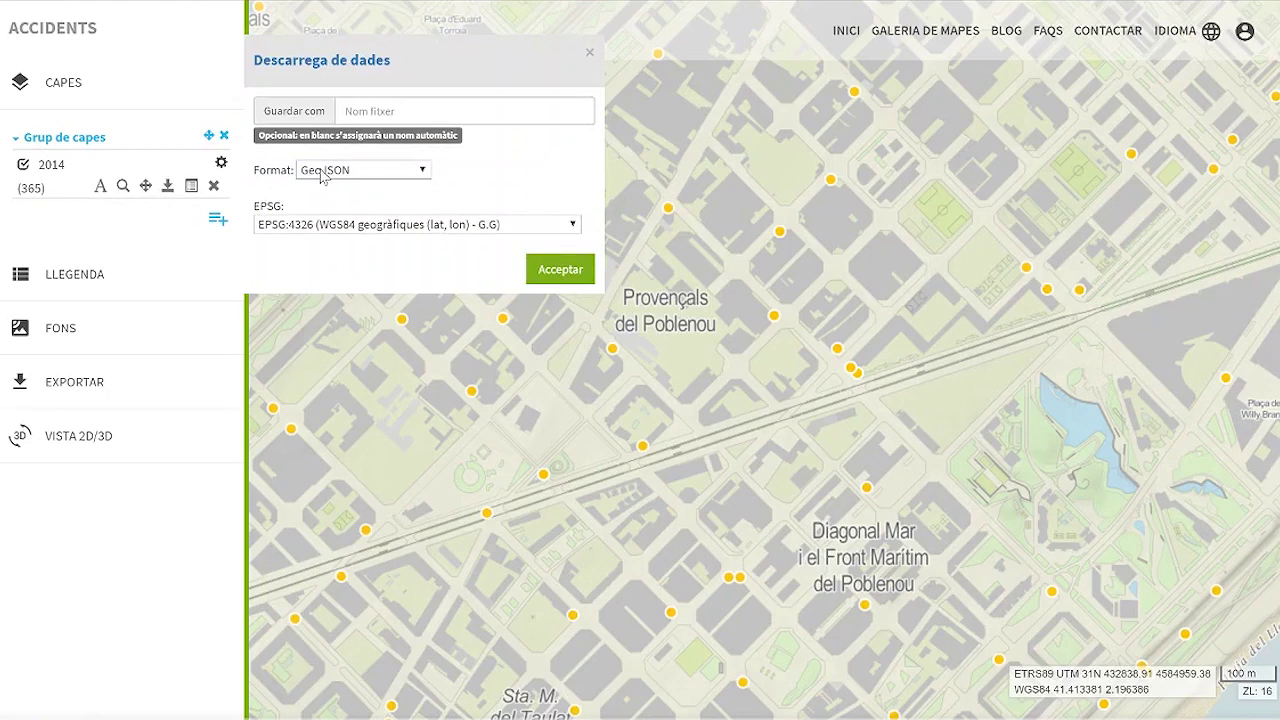
{"action": "left_click", "coordinate": [345, 111]}
{"action": "type", "text": "Accidents201"}
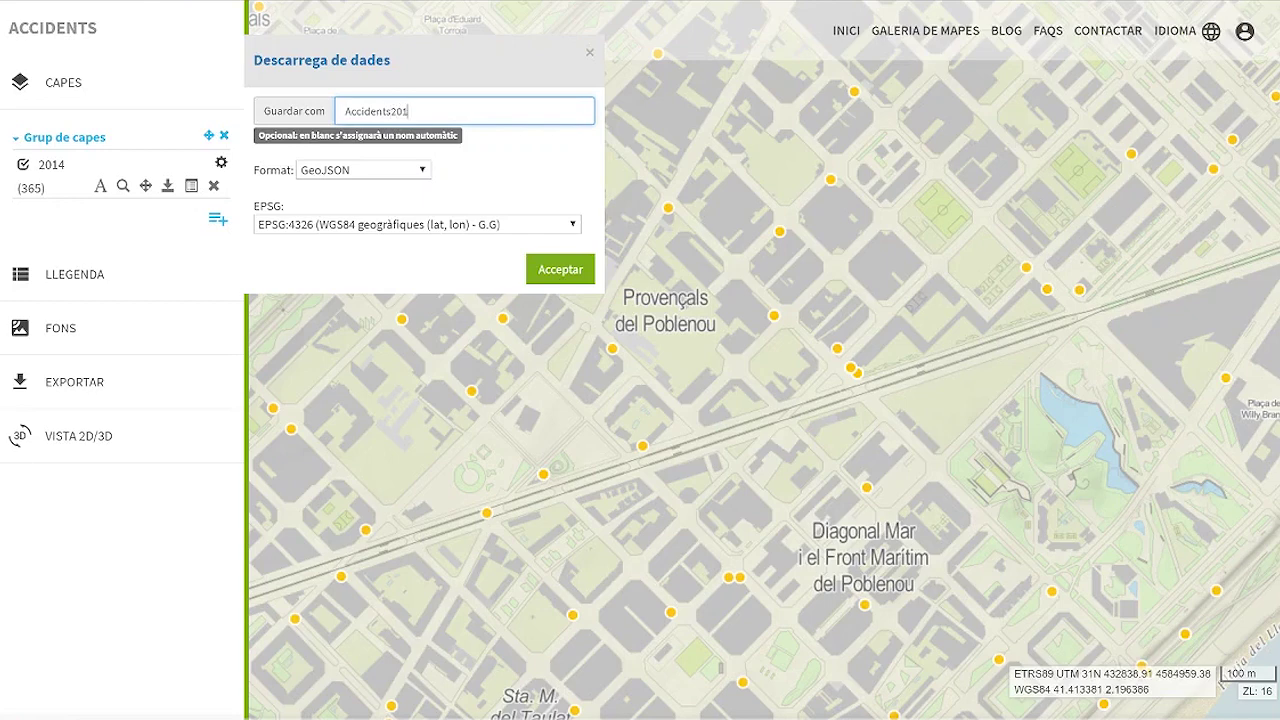
{"action": "type", "text": "4"}
{"action": "left_click", "coordinate": [384, 172]}
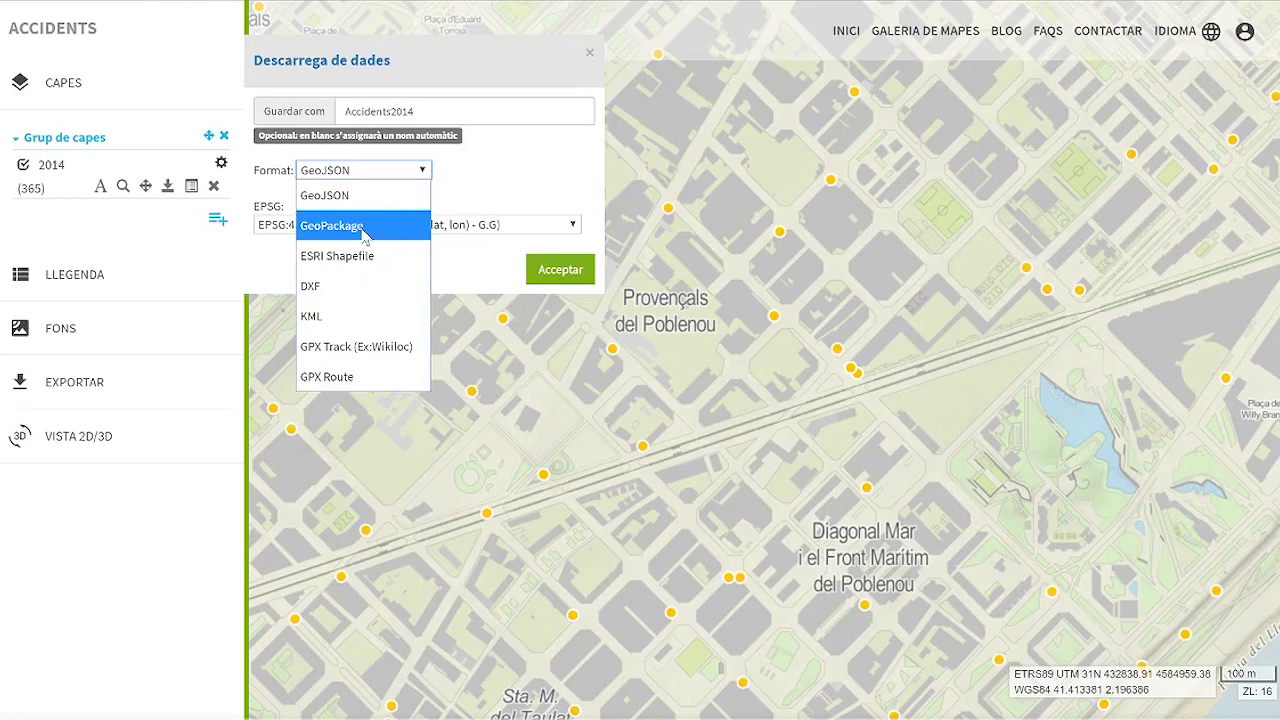
{"action": "left_click", "coordinate": [364, 228]}
{"action": "left_click", "coordinate": [367, 226]}
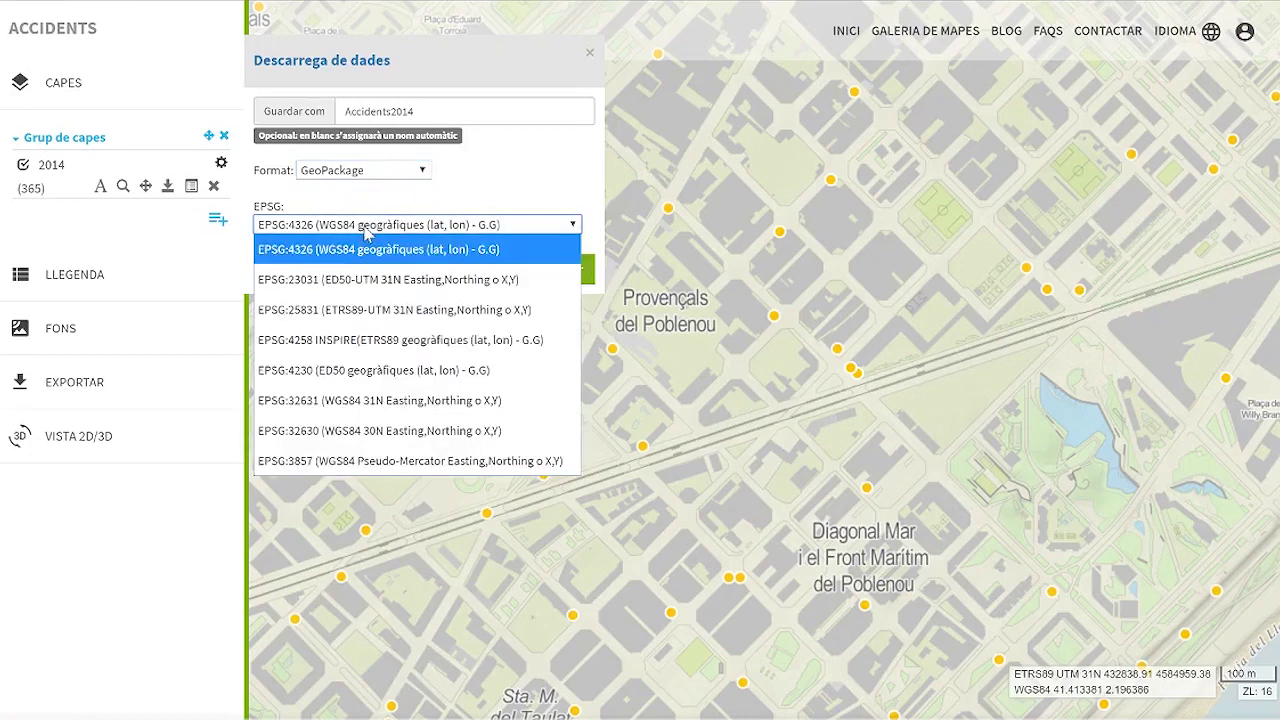
{"action": "left_click", "coordinate": [367, 231]}
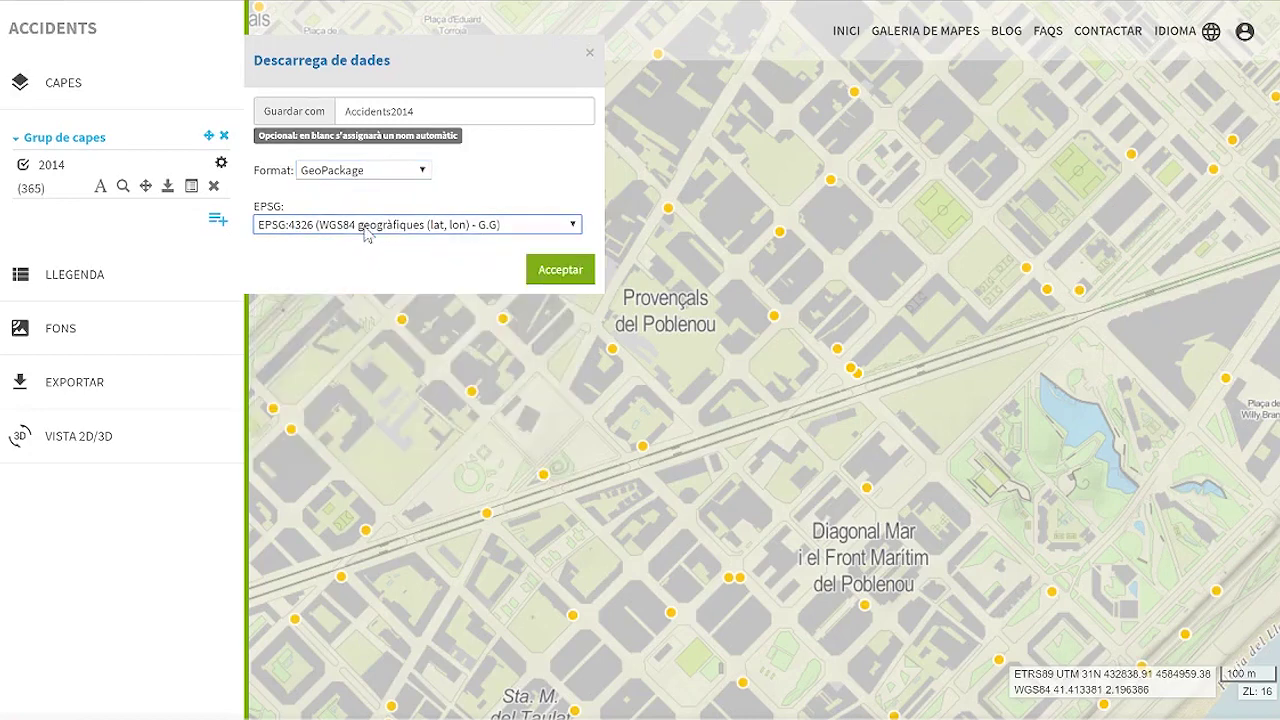
{"action": "left_click", "coordinate": [549, 272]}
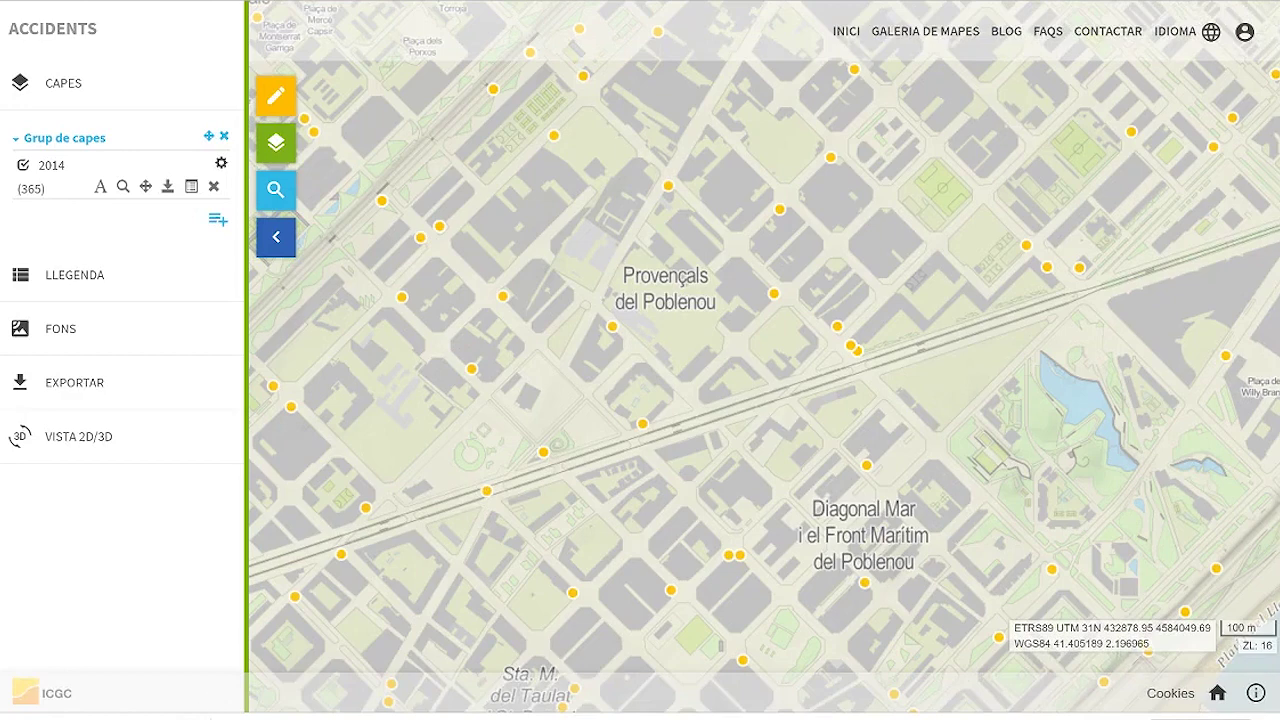
{"action": "left_click", "coordinate": [246, 712]}
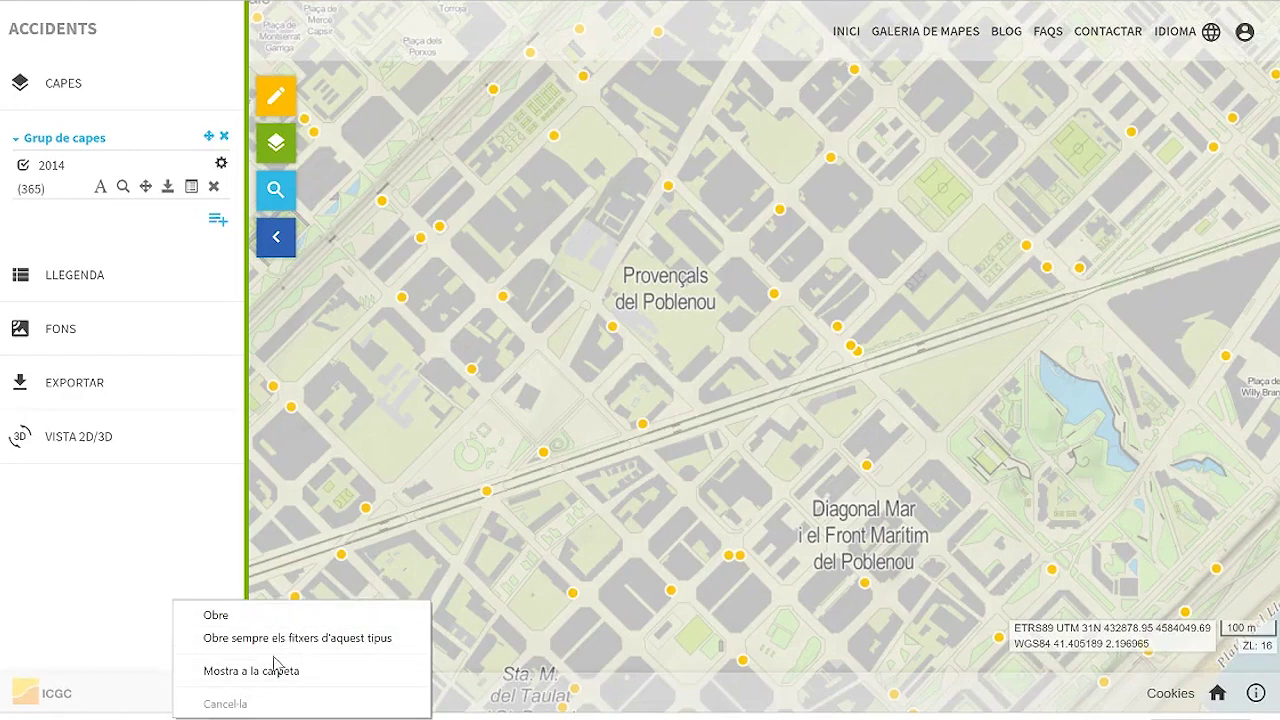
{"action": "left_click", "coordinate": [273, 681]}
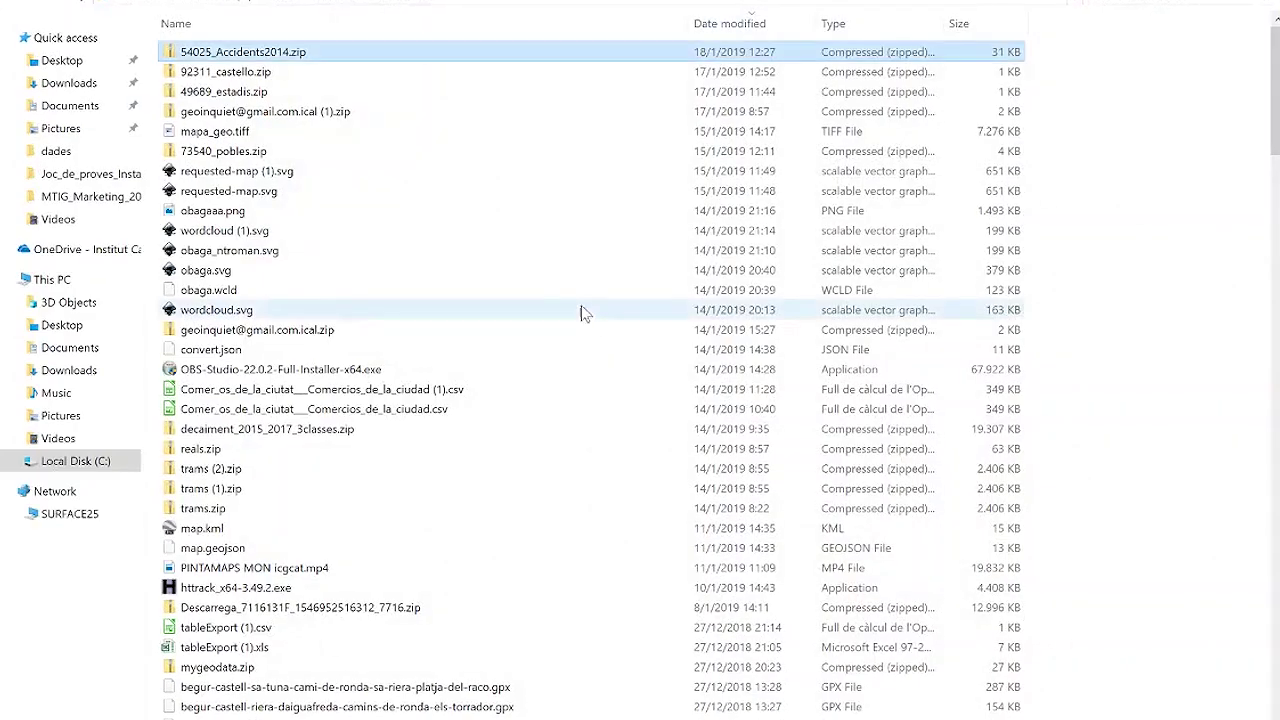
{"action": "double_click", "coordinate": [275, 52]}
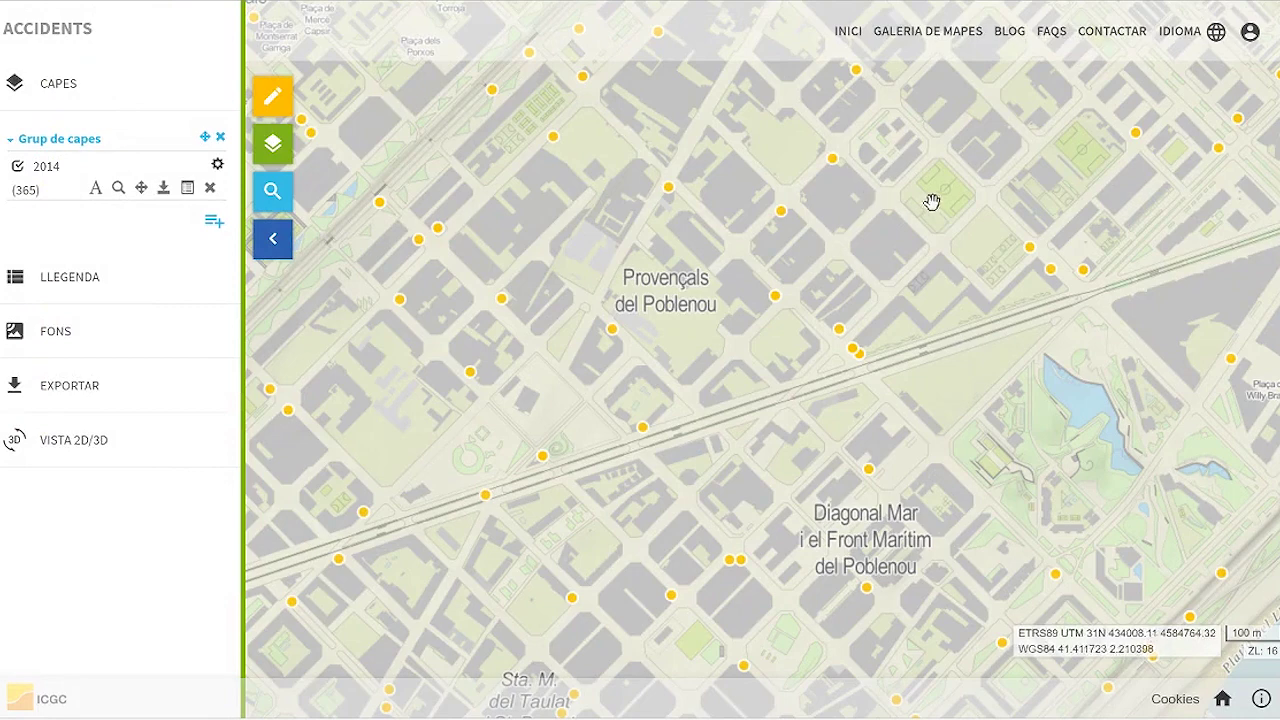
Step: Recentre on the accident points and choose the Categories style under ESTILS
{"action": "scroll", "coordinate": [782, 258], "scroll_direction": "down", "scroll_amount": 2}
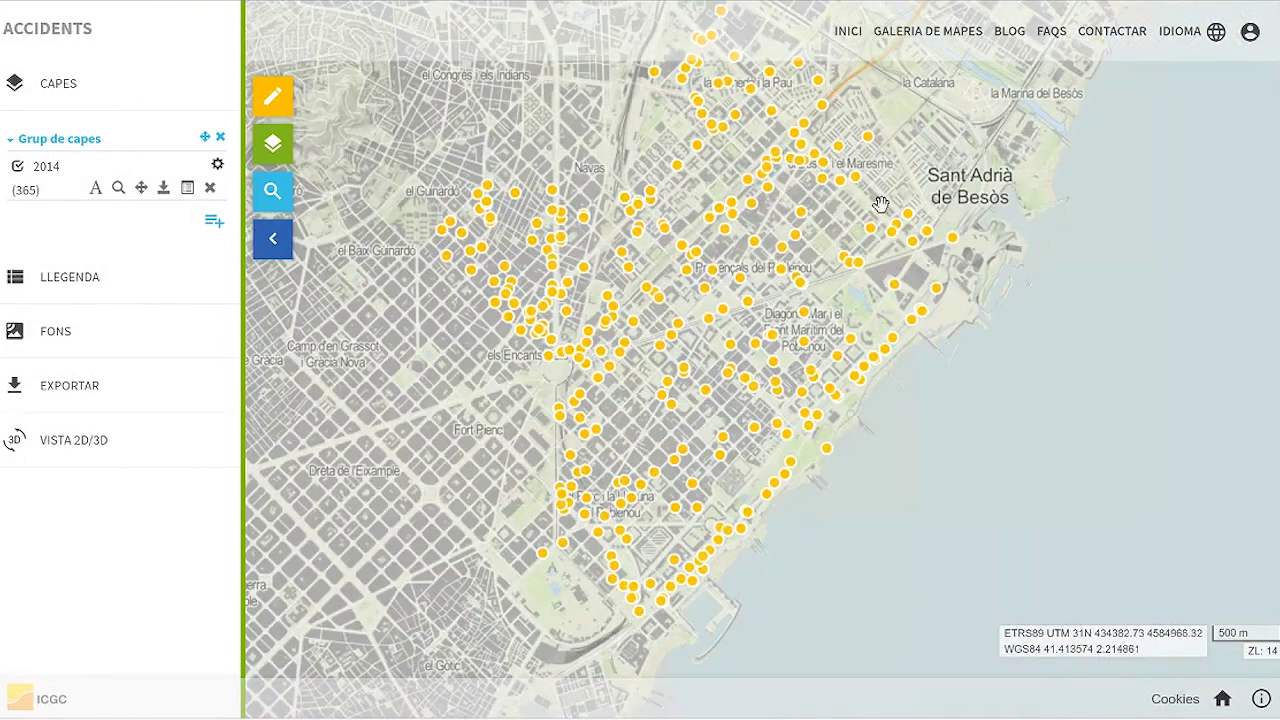
{"action": "left_click_drag", "start_coordinate": [894, 167], "coordinate": [903, 193]}
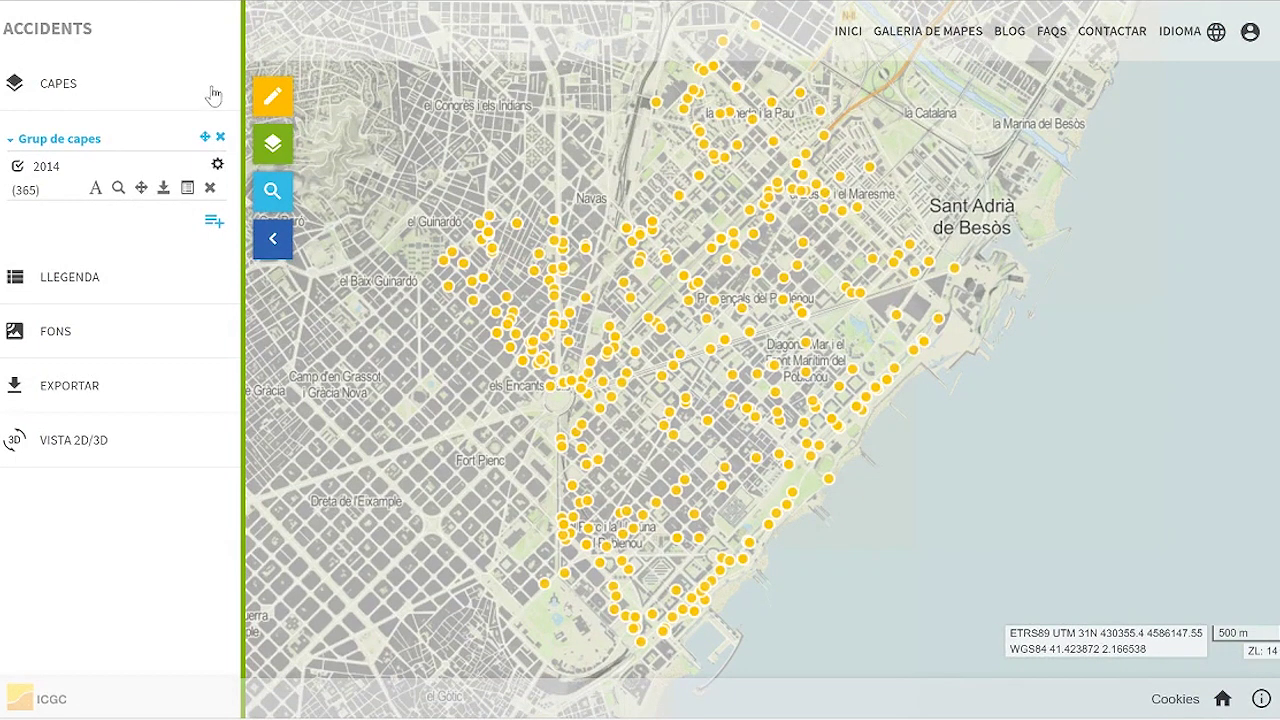
{"action": "left_click", "coordinate": [277, 97]}
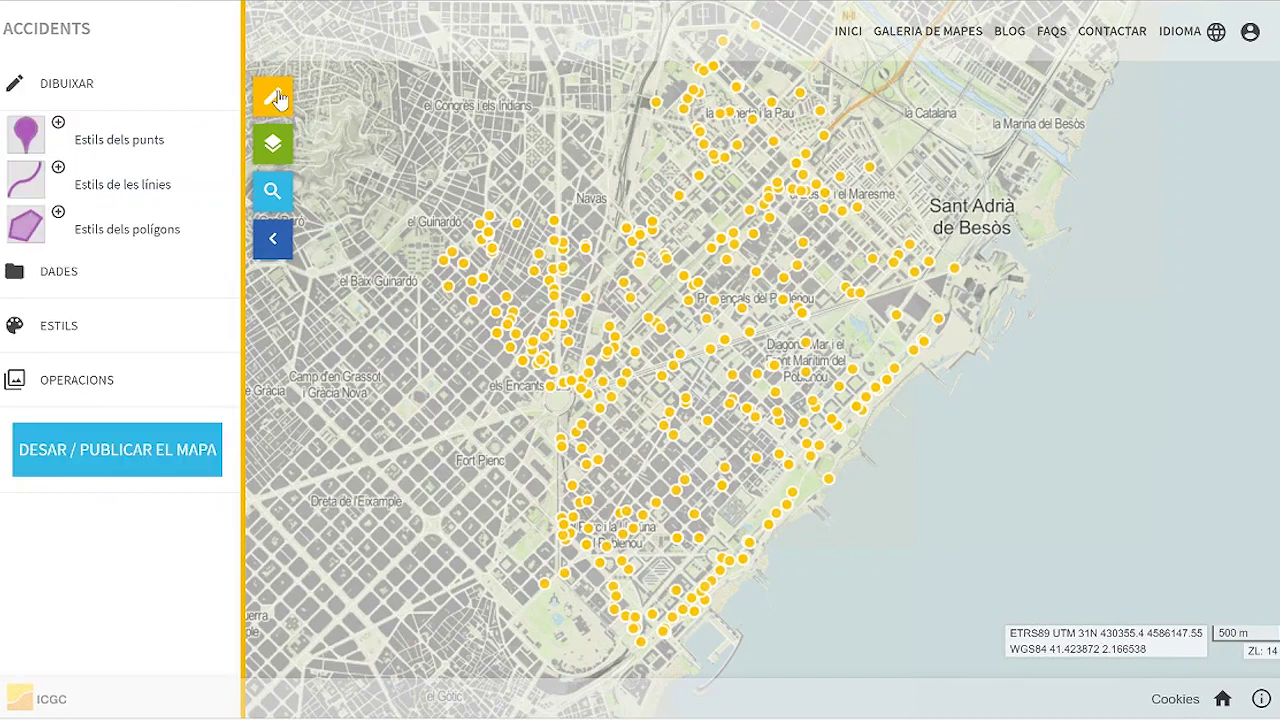
{"action": "left_click", "coordinate": [78, 86]}
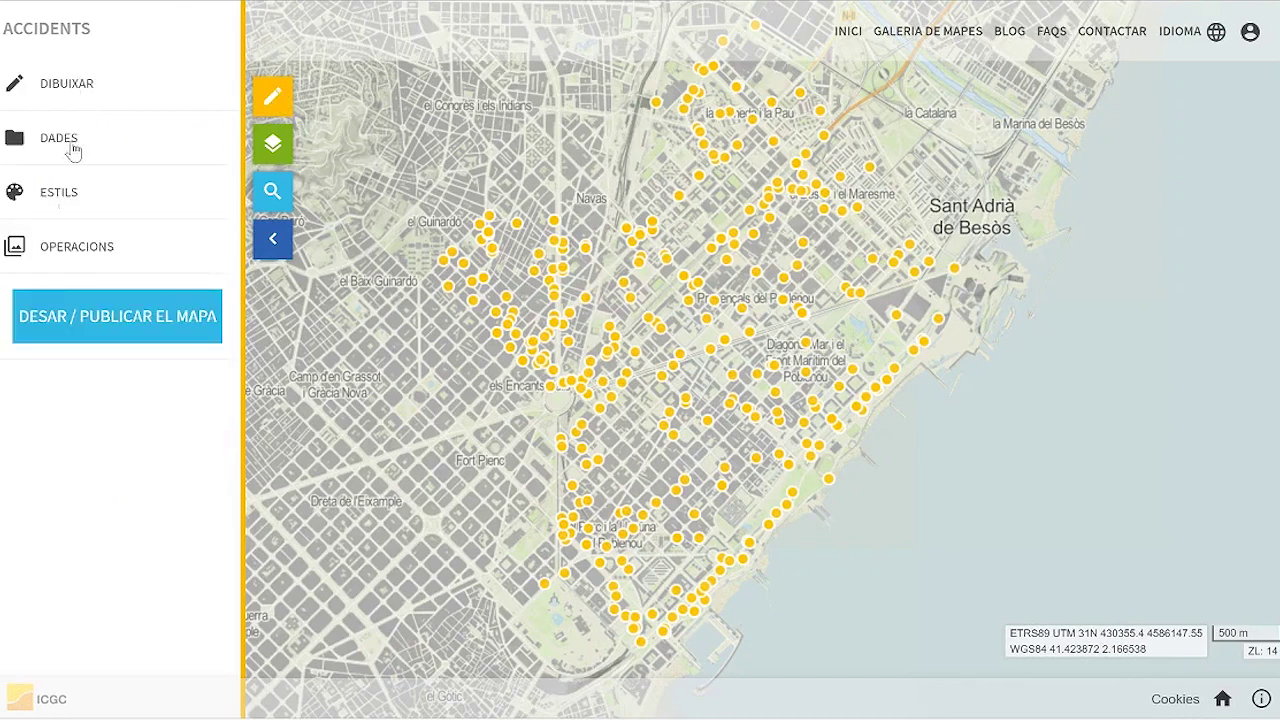
{"action": "left_click", "coordinate": [50, 196]}
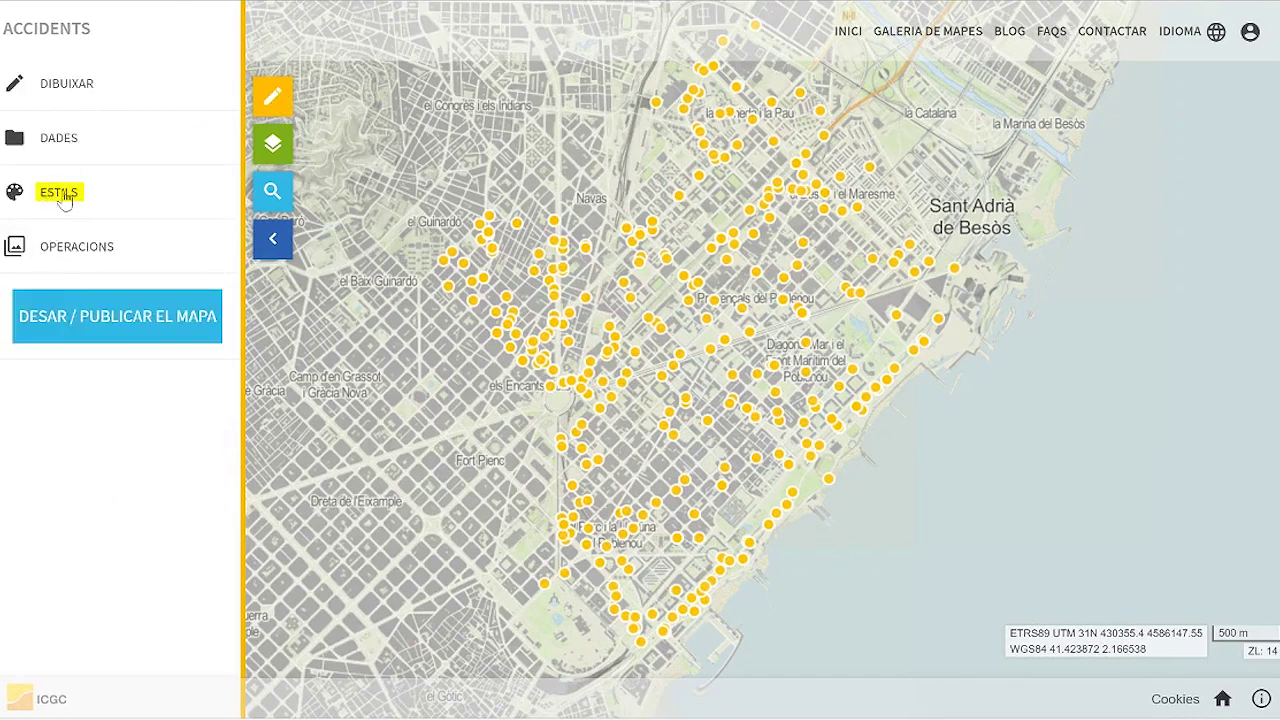
{"action": "left_click", "coordinate": [66, 199]}
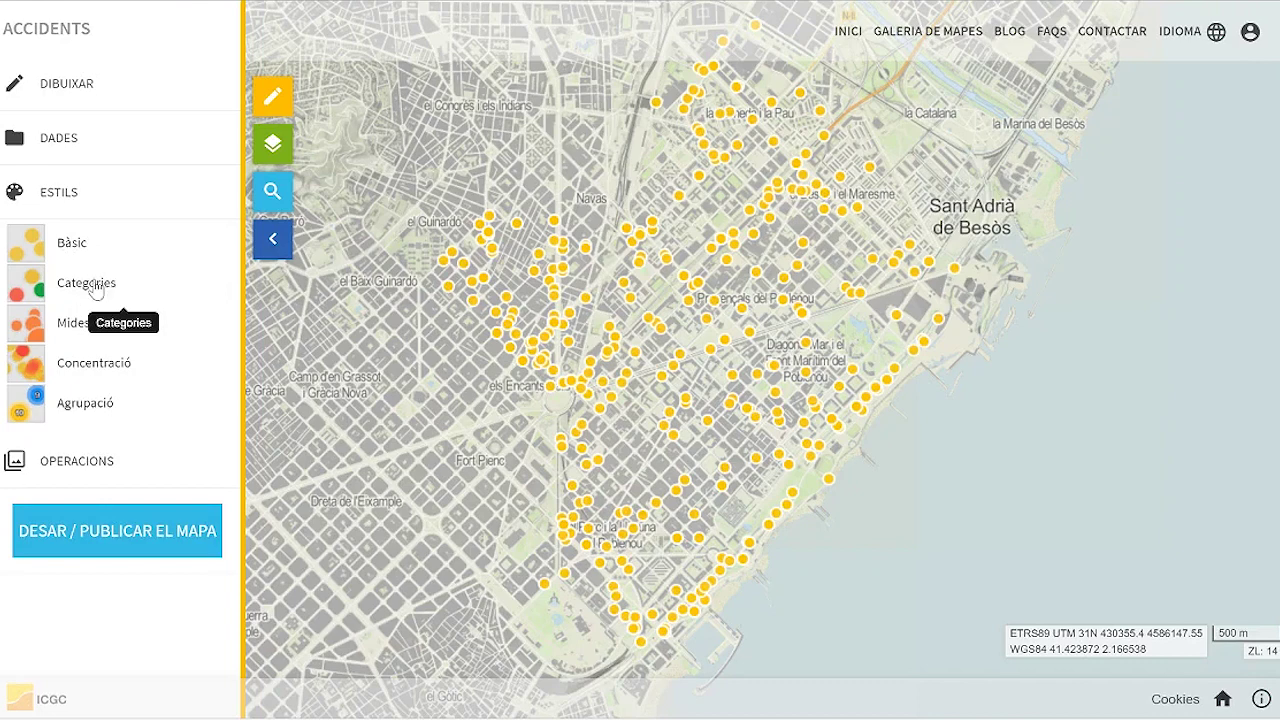
{"action": "left_click", "coordinate": [96, 290]}
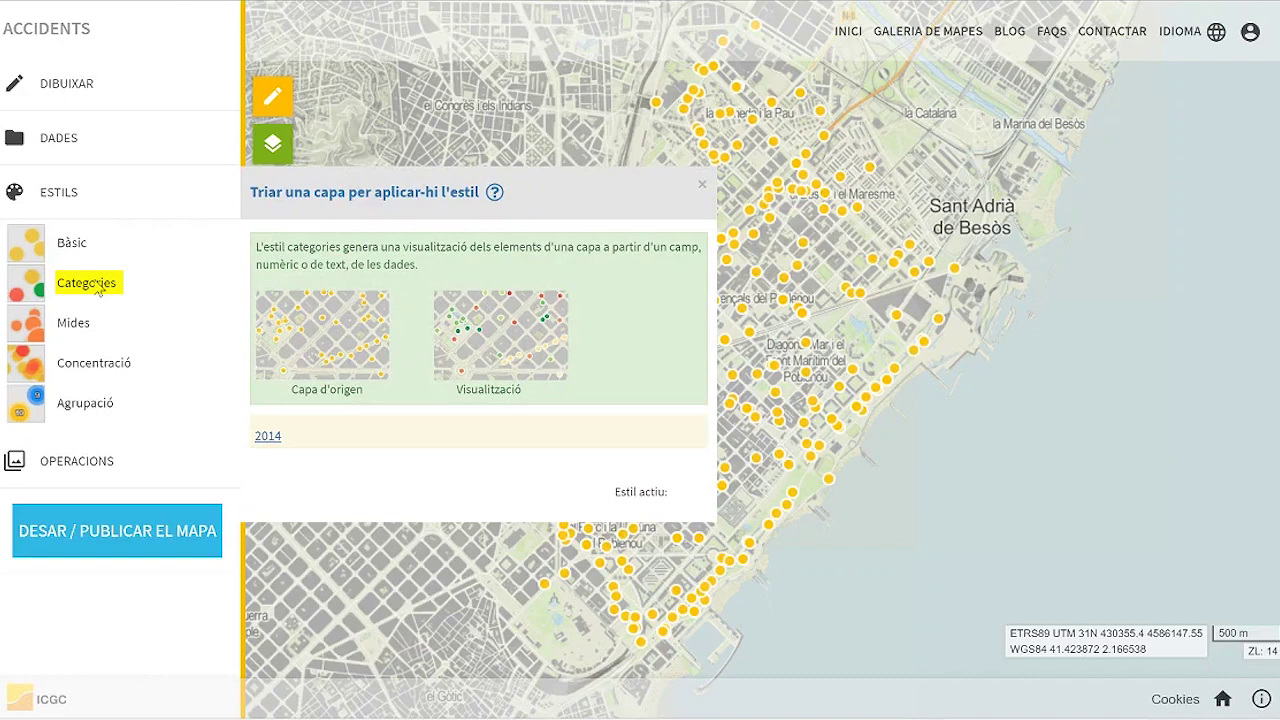
Step: Categorise the 2014 layer by unique DIA DE SET values 1–7 with a pale-to-dark blue ramp
{"action": "left_click", "coordinate": [268, 440]}
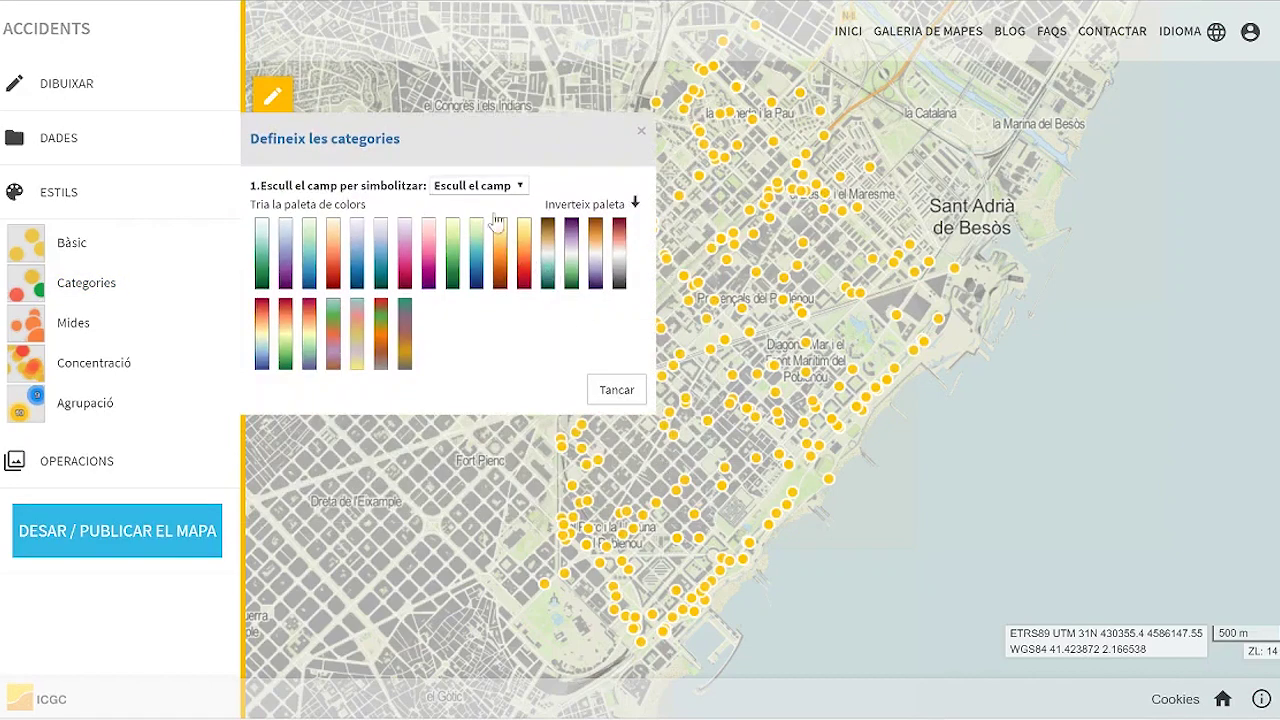
{"action": "left_click", "coordinate": [484, 190]}
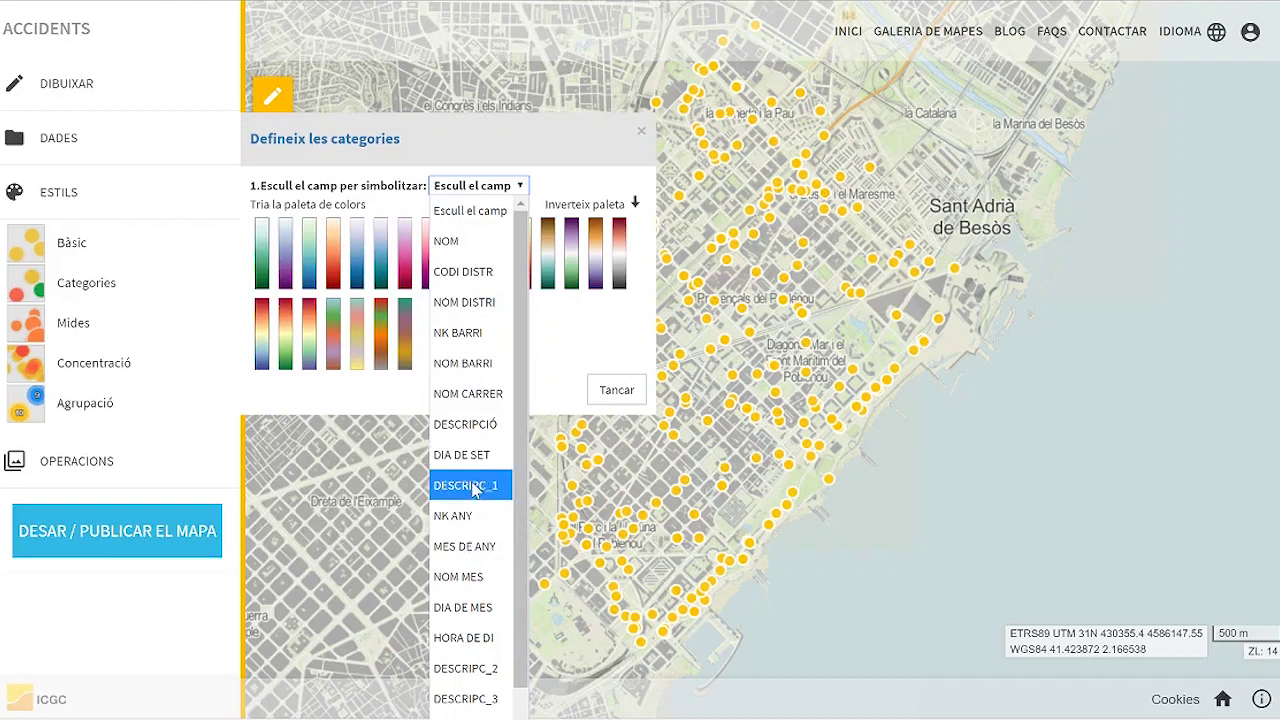
{"action": "left_click", "coordinate": [480, 460]}
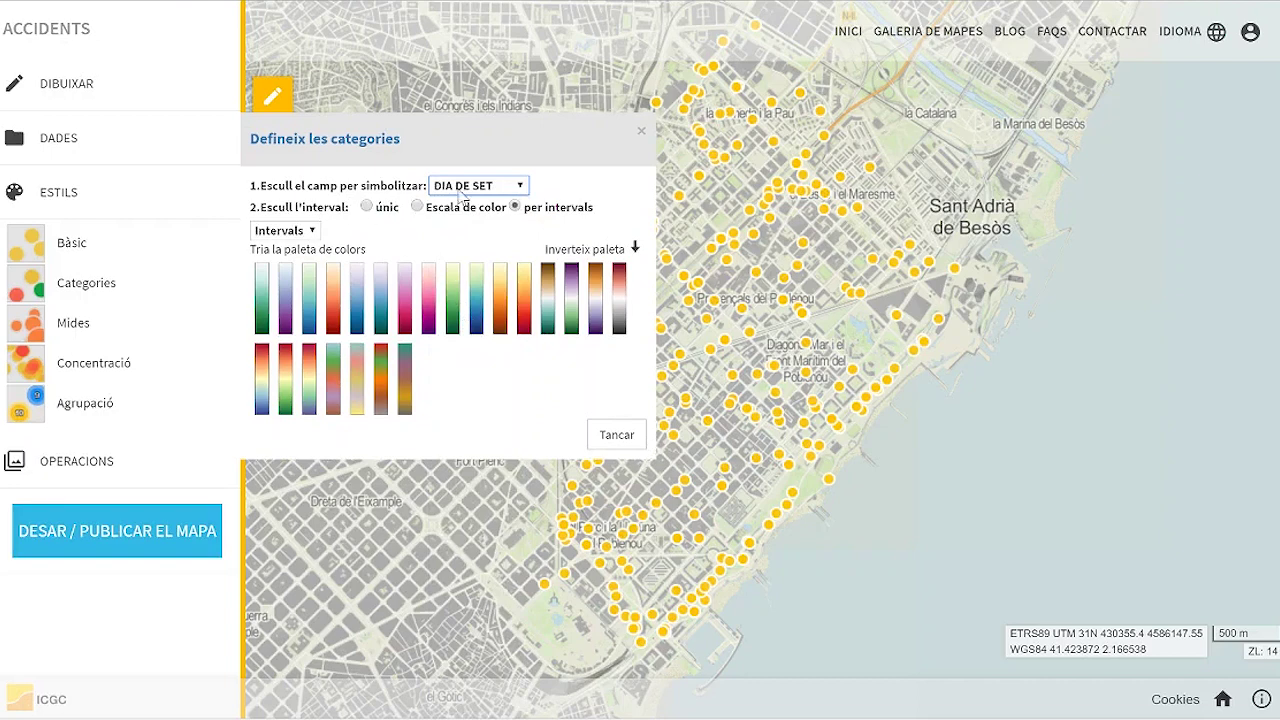
{"action": "left_click", "coordinate": [280, 232]}
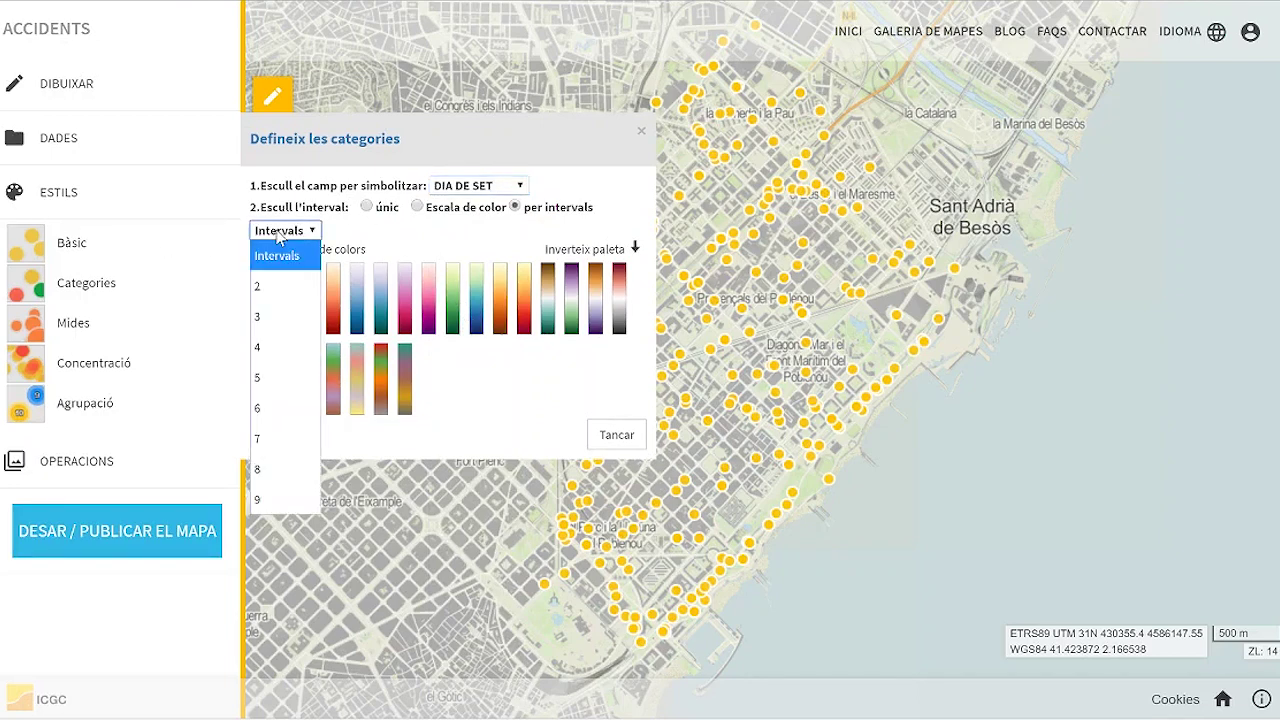
{"action": "left_click", "coordinate": [385, 244]}
{"action": "left_click", "coordinate": [367, 207]}
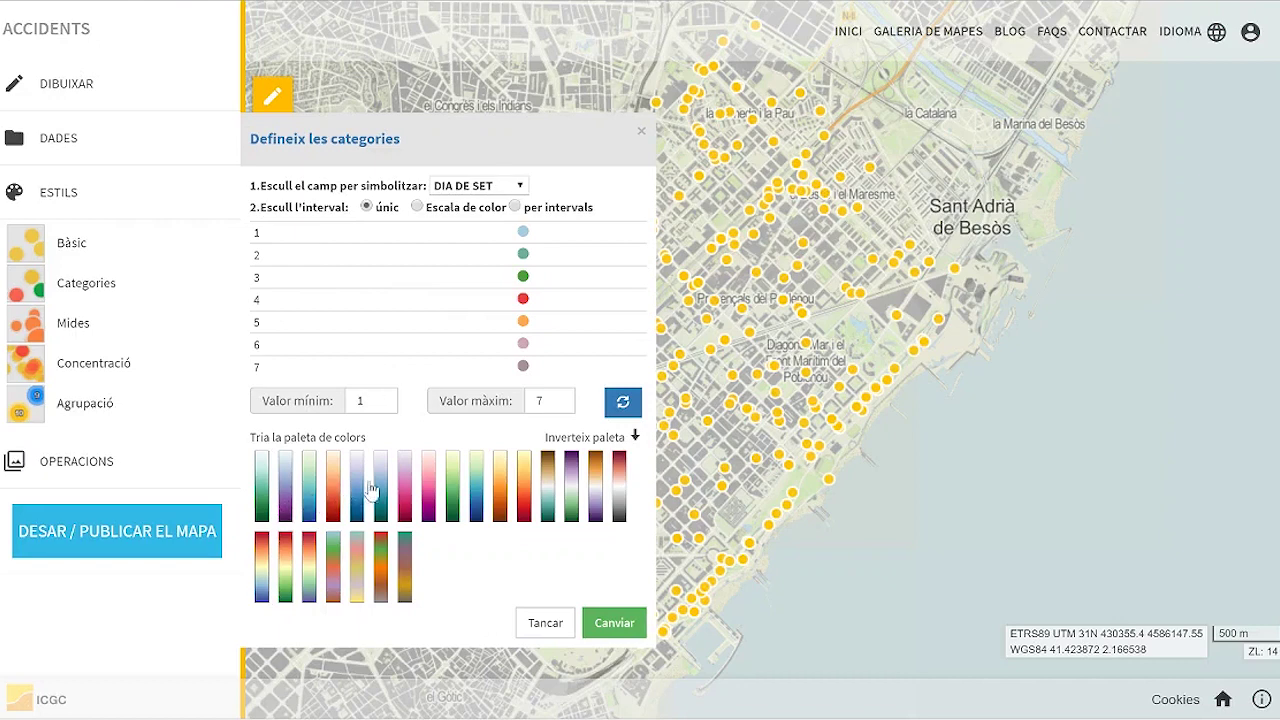
{"action": "left_click", "coordinate": [311, 489]}
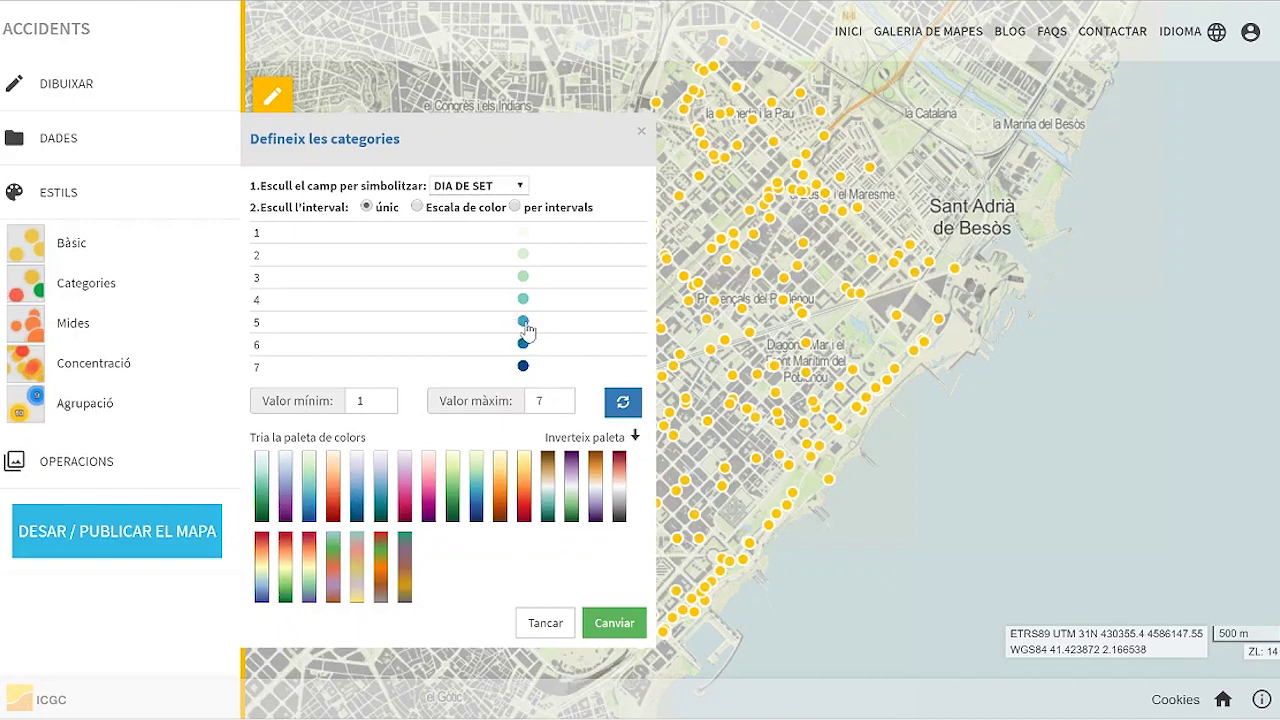
Step: Recolour day 5 orange and day 6 red, and apply the weekday colours to the map
{"action": "left_click", "coordinate": [524, 326]}
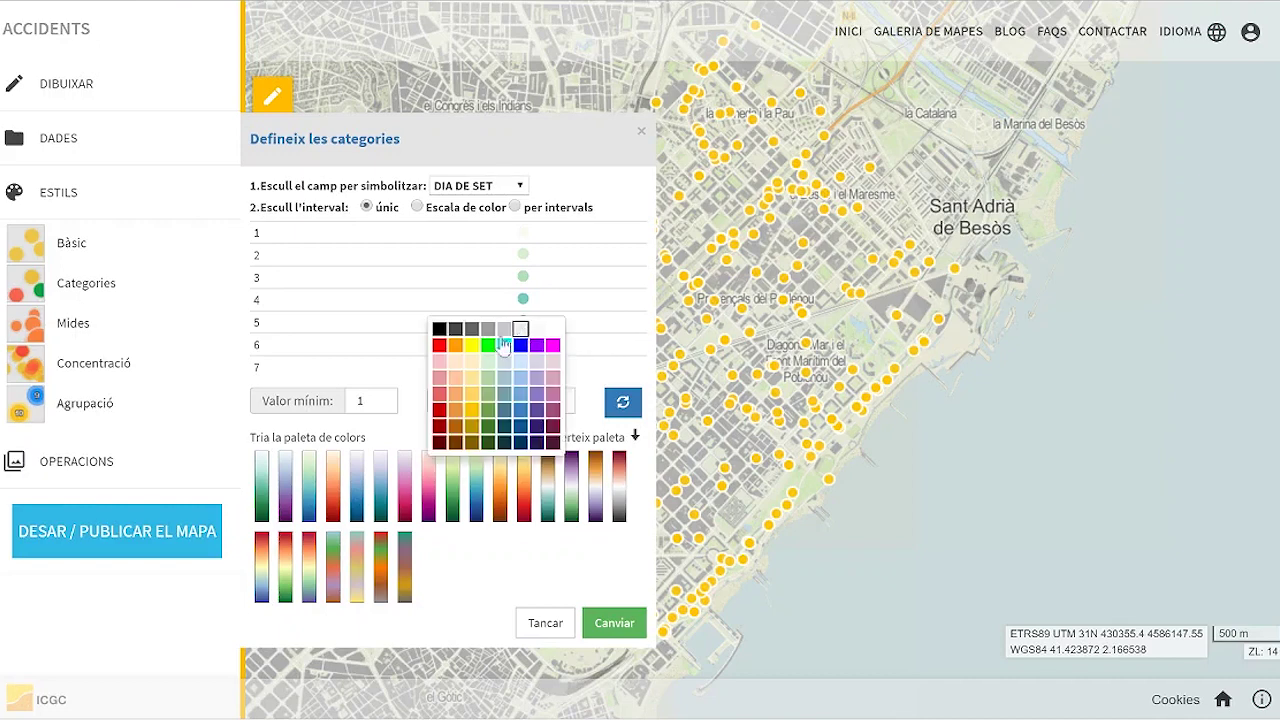
{"action": "left_click", "coordinate": [457, 357]}
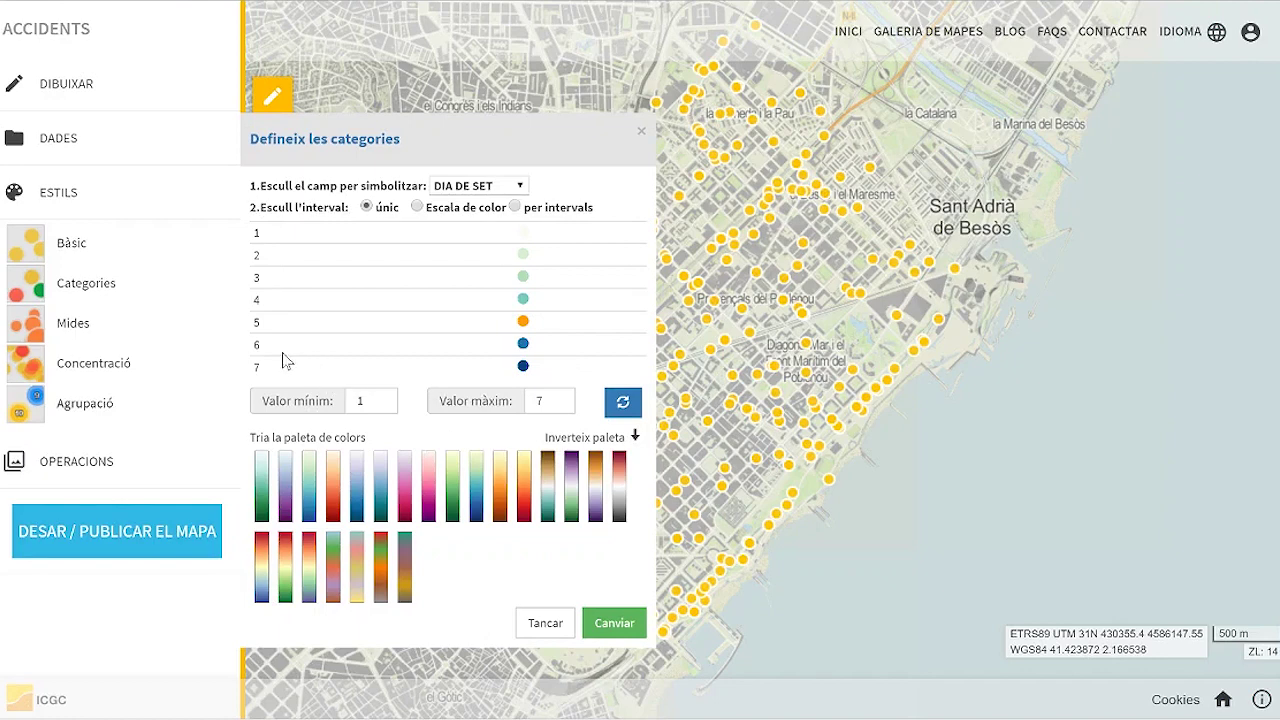
{"action": "left_click", "coordinate": [523, 344]}
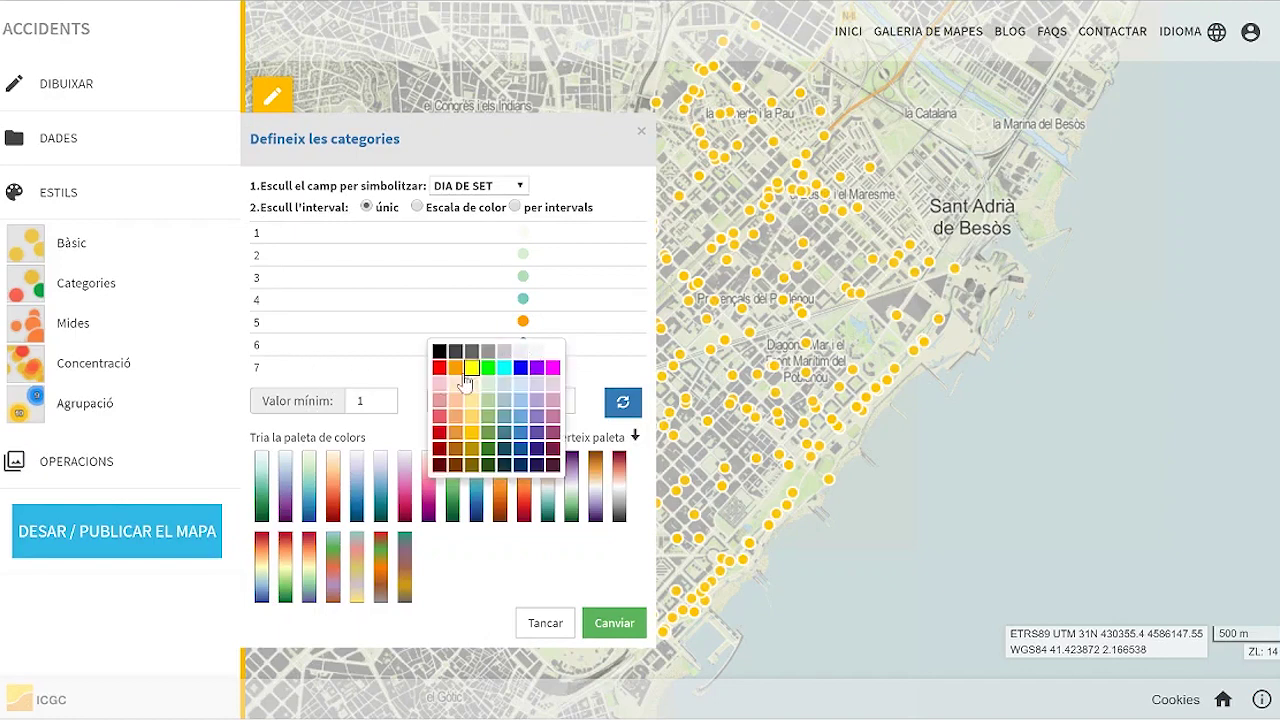
{"action": "left_click", "coordinate": [438, 435]}
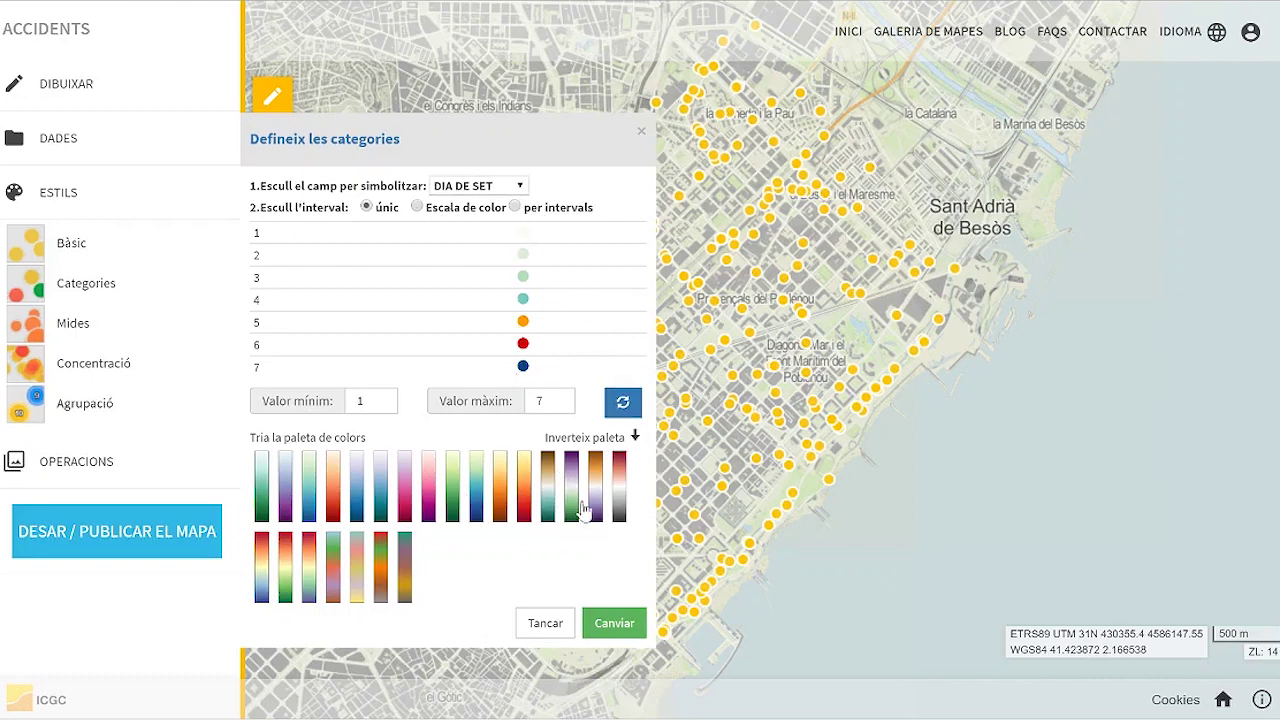
{"action": "left_click", "coordinate": [602, 633]}
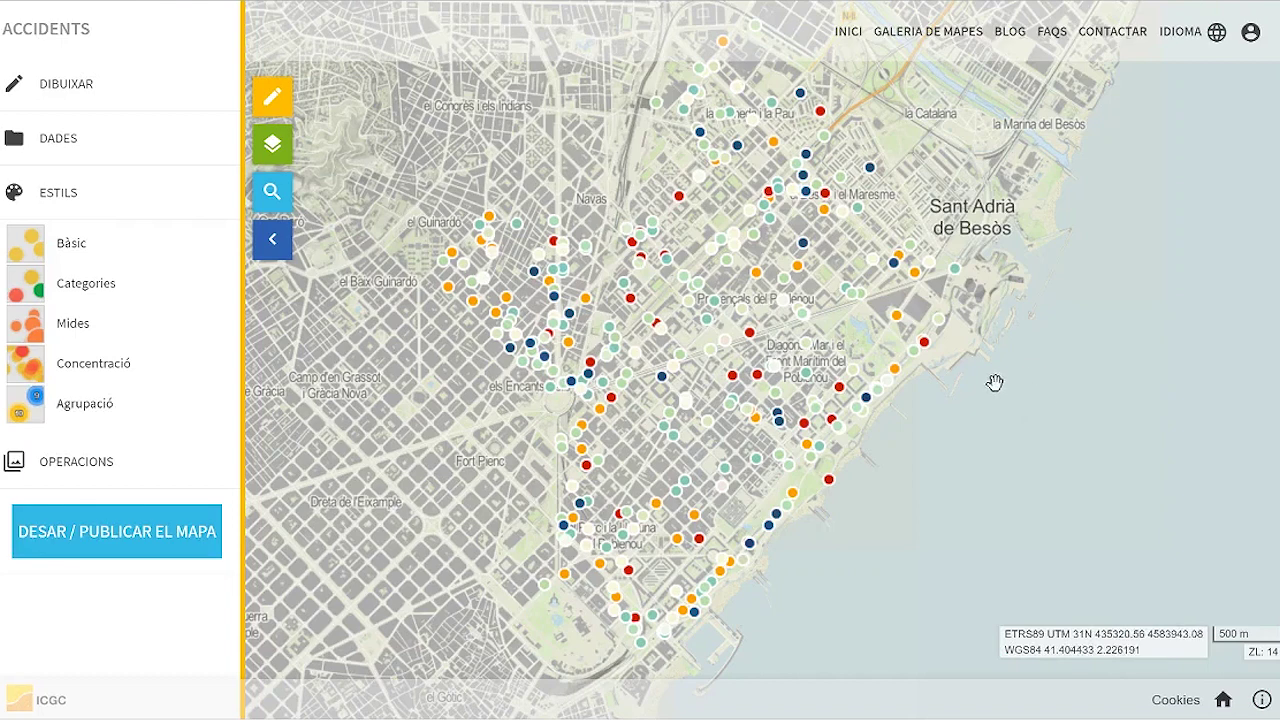
Step: Rename the 2014 categories layer to 'Dies de la setmana'
{"action": "left_click_drag", "start_coordinate": [991, 381], "coordinate": [990, 386]}
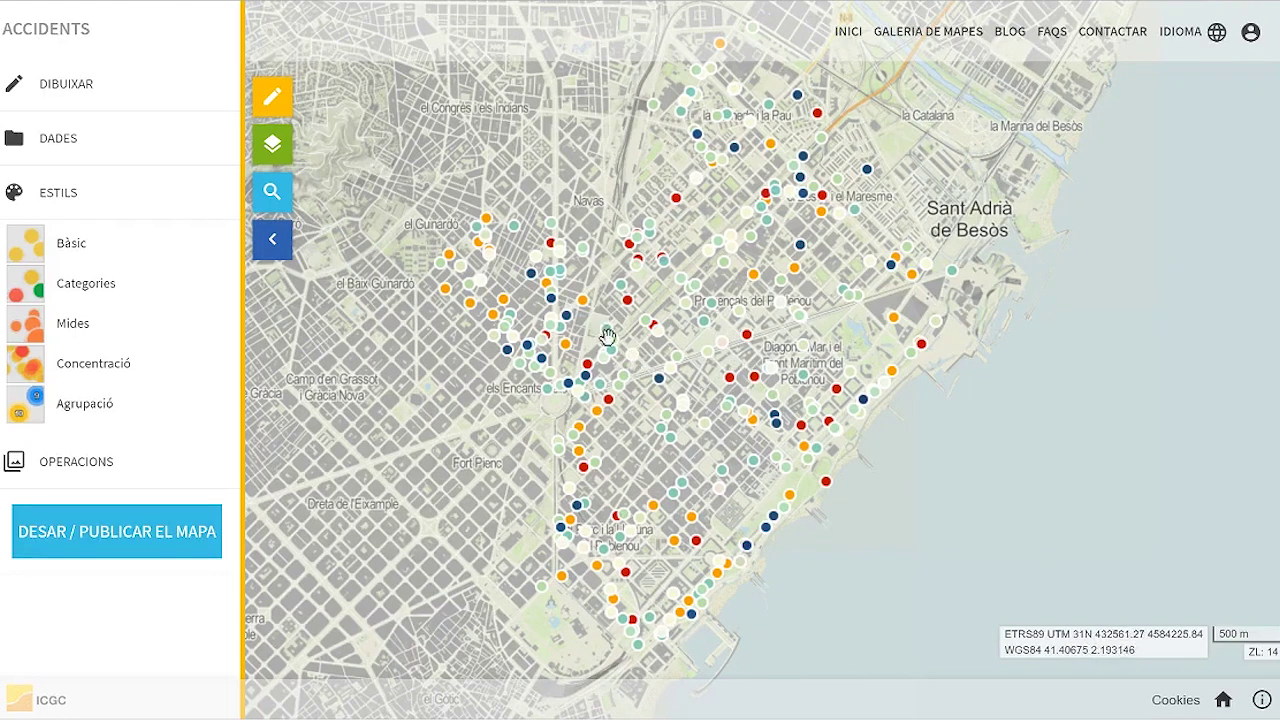
{"action": "left_click", "coordinate": [271, 145]}
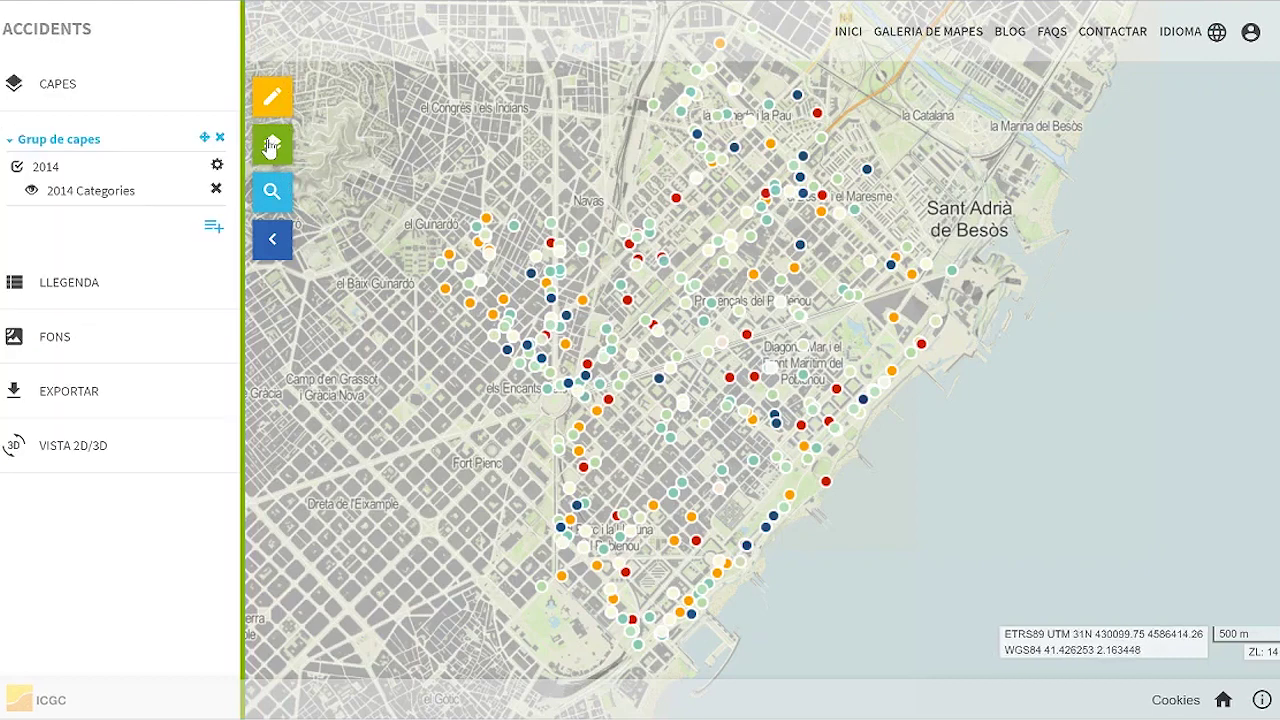
{"action": "left_click", "coordinate": [46, 170]}
{"action": "double_click", "coordinate": [85, 195]}
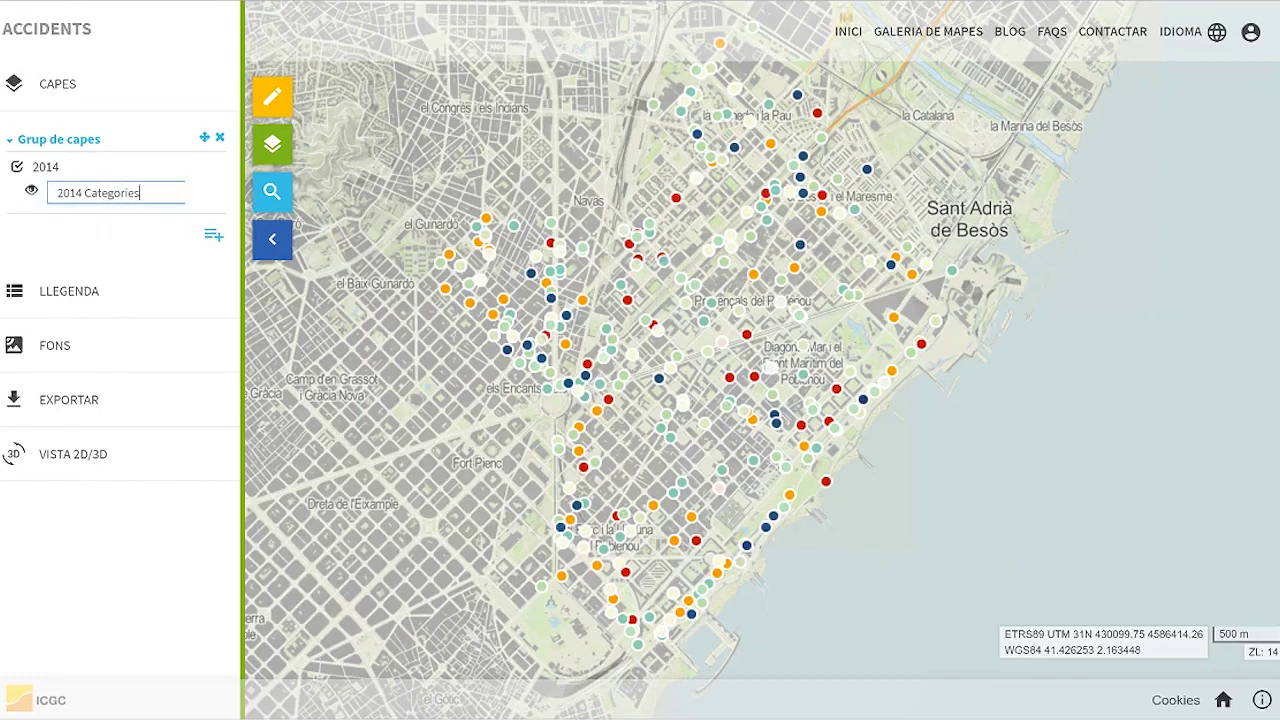
{"action": "key", "text": "ctrl+Left"}
{"action": "key", "text": "BackSpace"}
{"action": "key", "text": "BackSpace"}
{"action": "key", "text": "BackSpace"}
{"action": "left_click_drag", "start_coordinate": [112, 193], "coordinate": [45, 193]}
{"action": "type", "text": "D"}
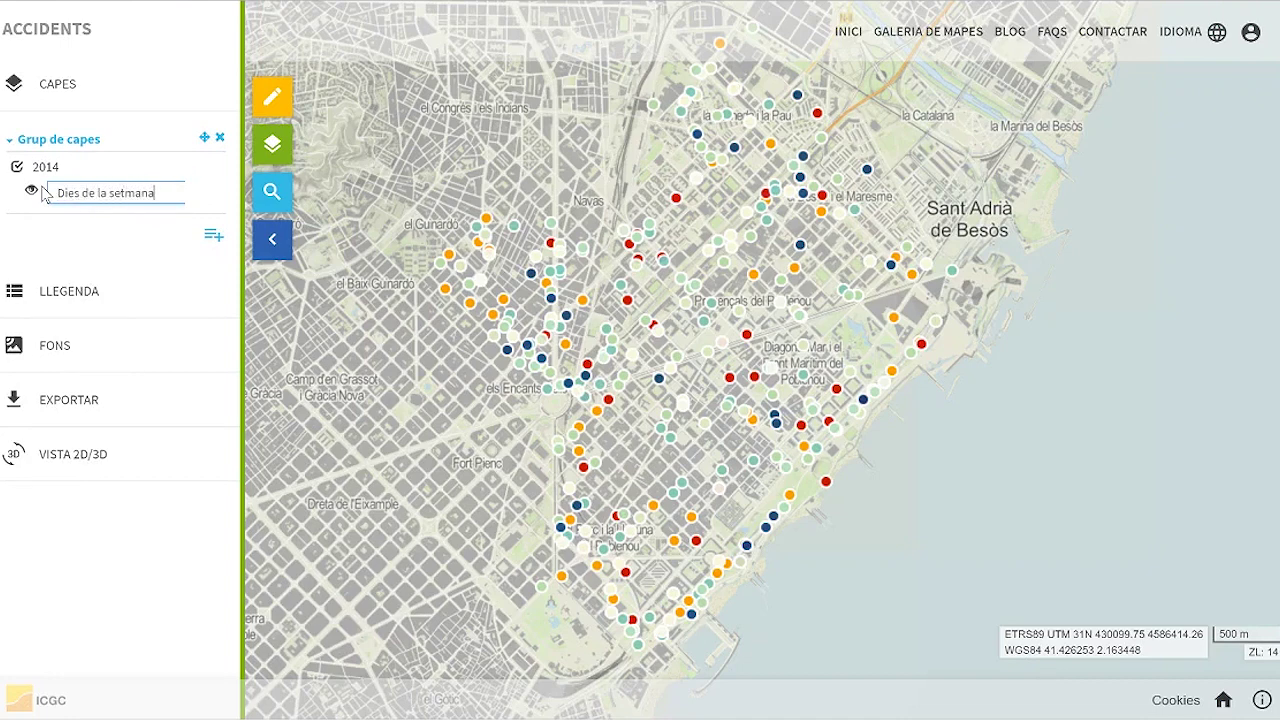
{"action": "key", "text": "Return"}
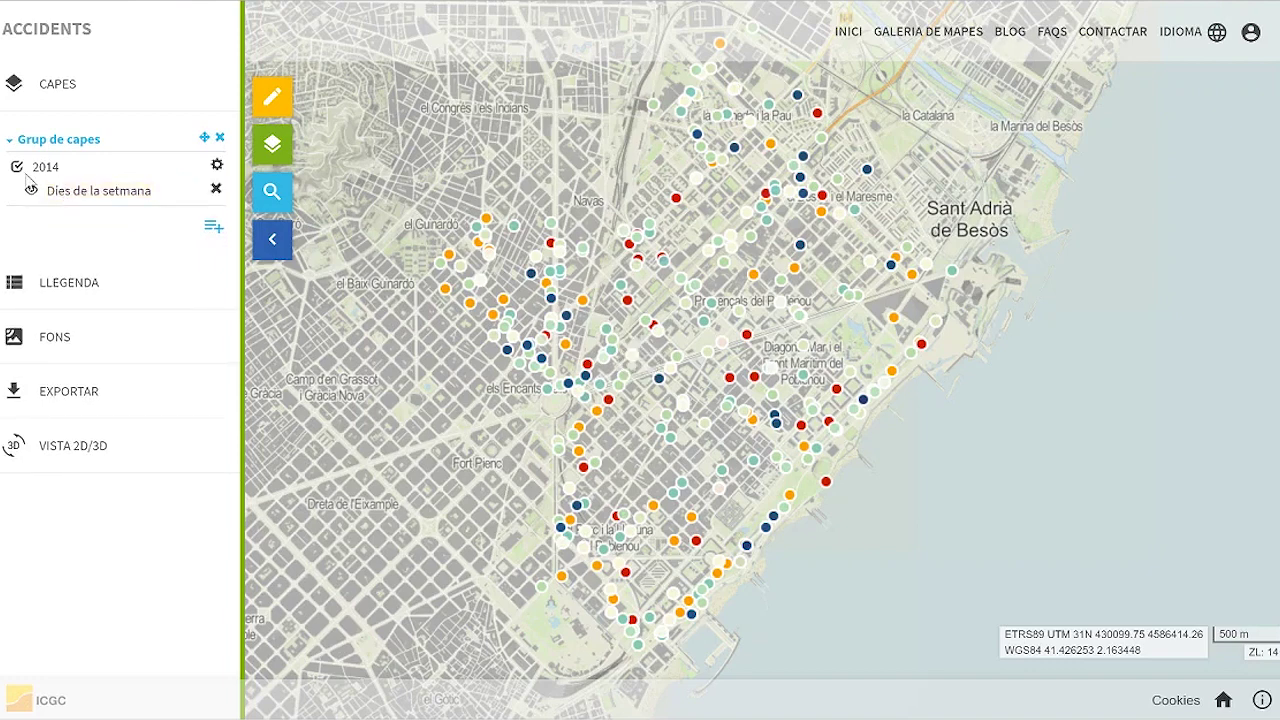
Step: Hide the original 2014 layer so only Dies de la setmana is shown
{"action": "left_click", "coordinate": [30, 192]}
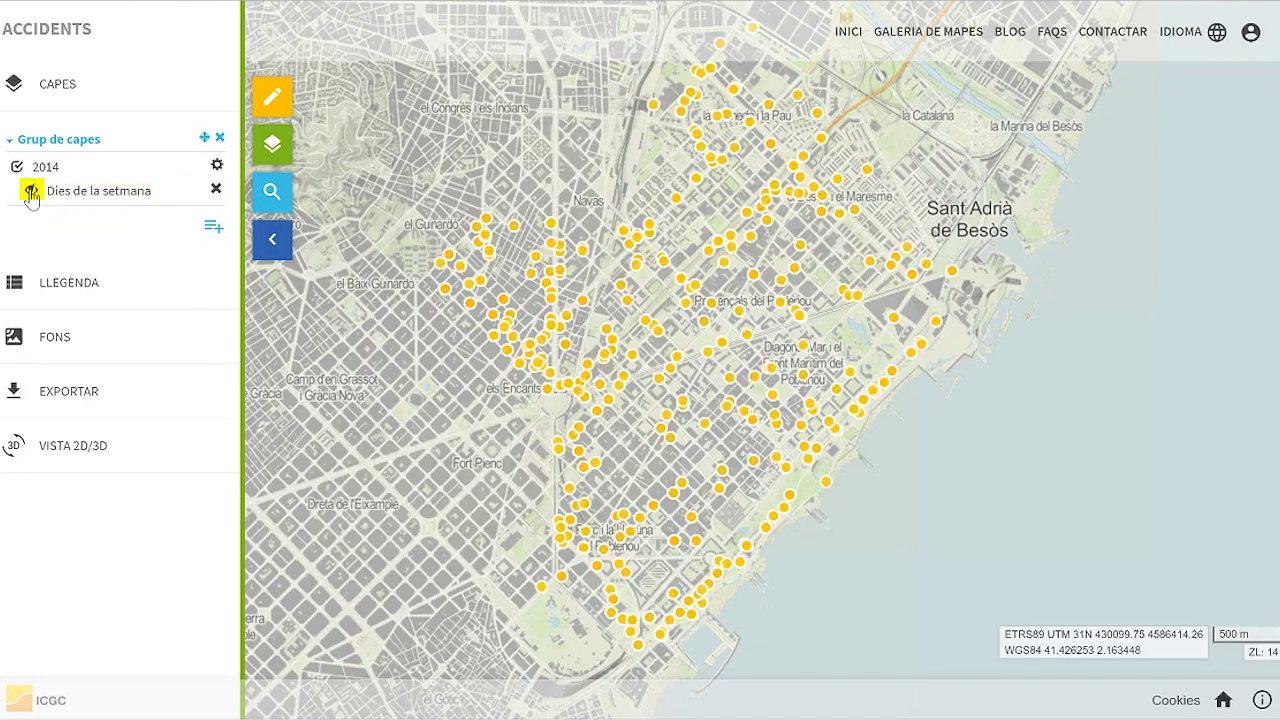
{"action": "left_click", "coordinate": [31, 193]}
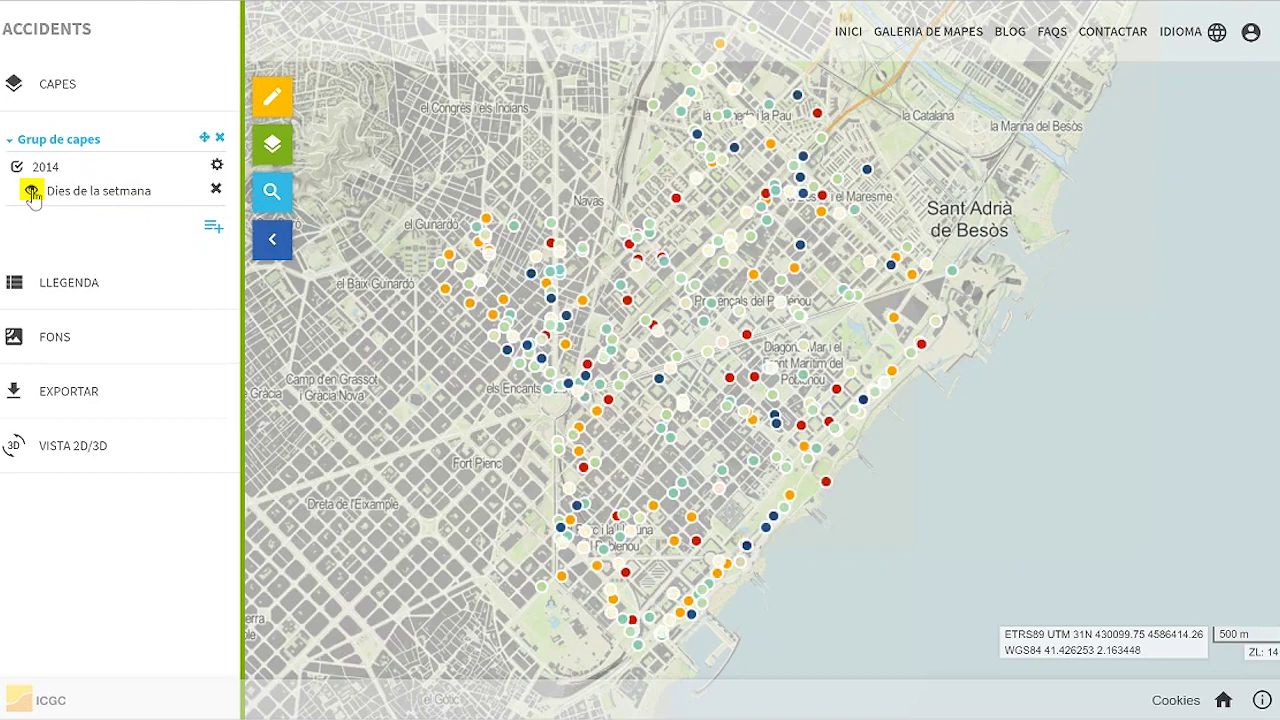
{"action": "left_click", "coordinate": [31, 193]}
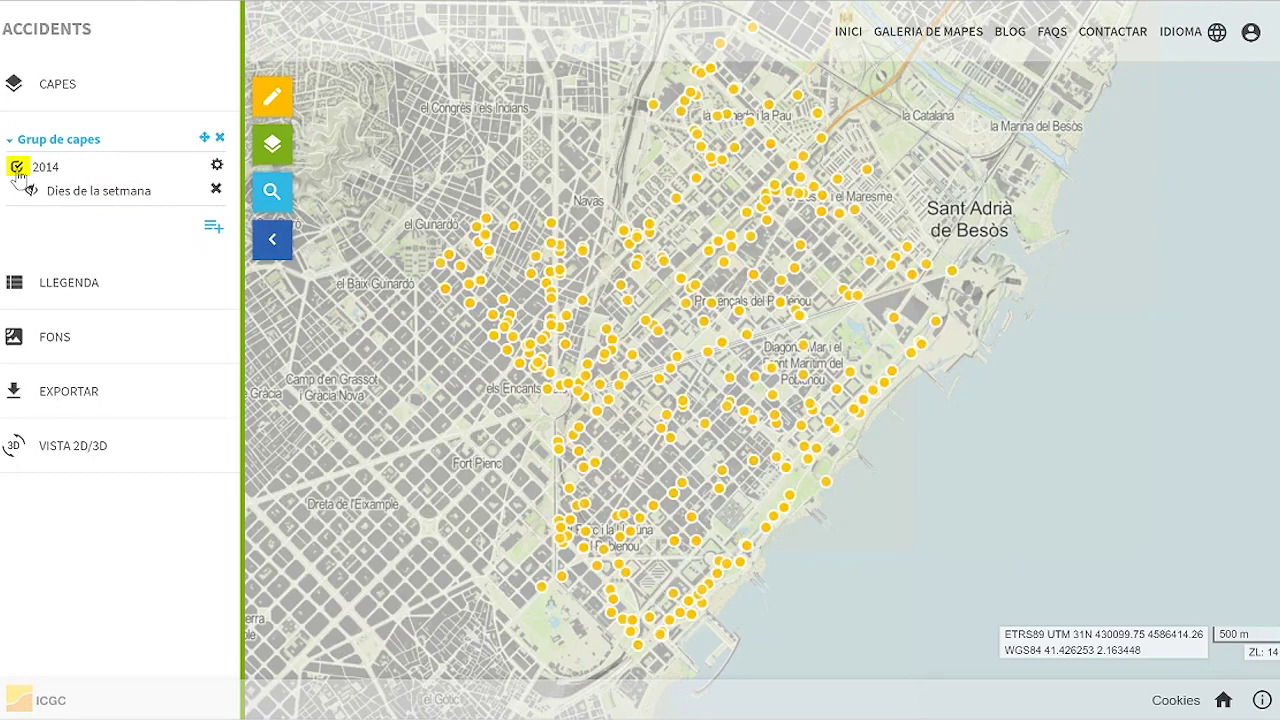
{"action": "left_click", "coordinate": [17, 168]}
{"action": "left_click", "coordinate": [17, 168]}
{"action": "left_click", "coordinate": [17, 168]}
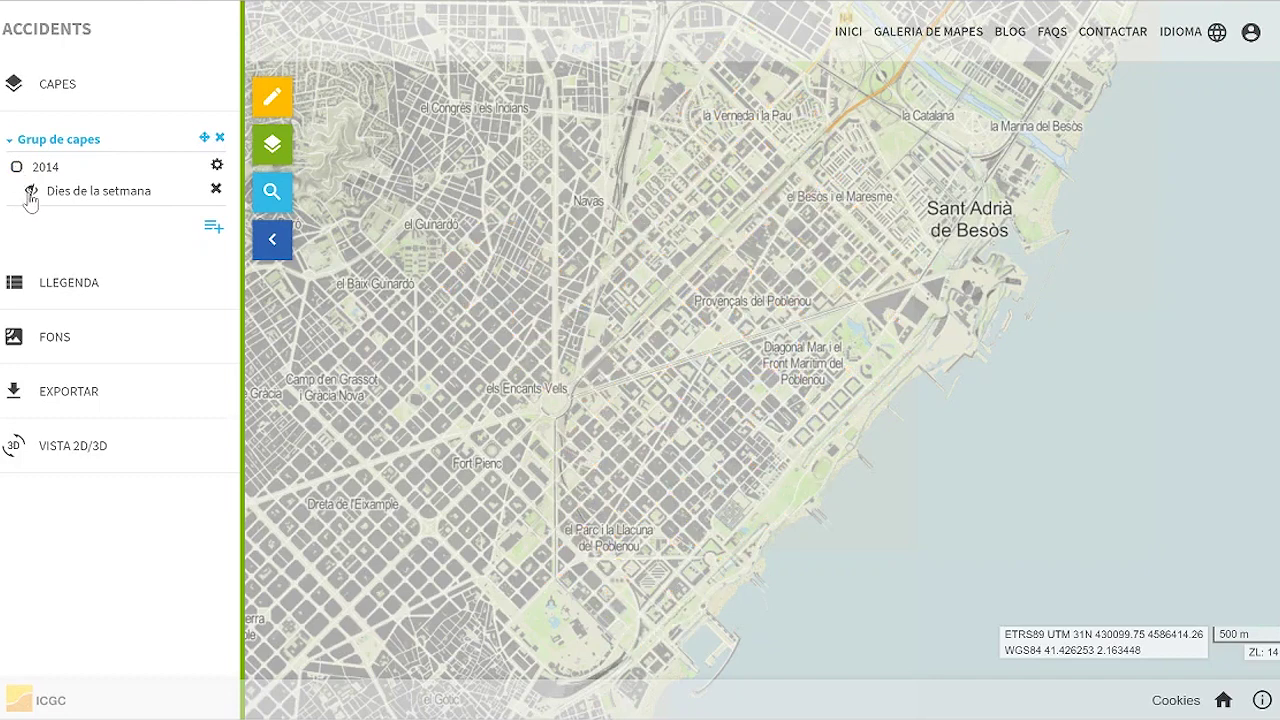
{"action": "left_click", "coordinate": [31, 191]}
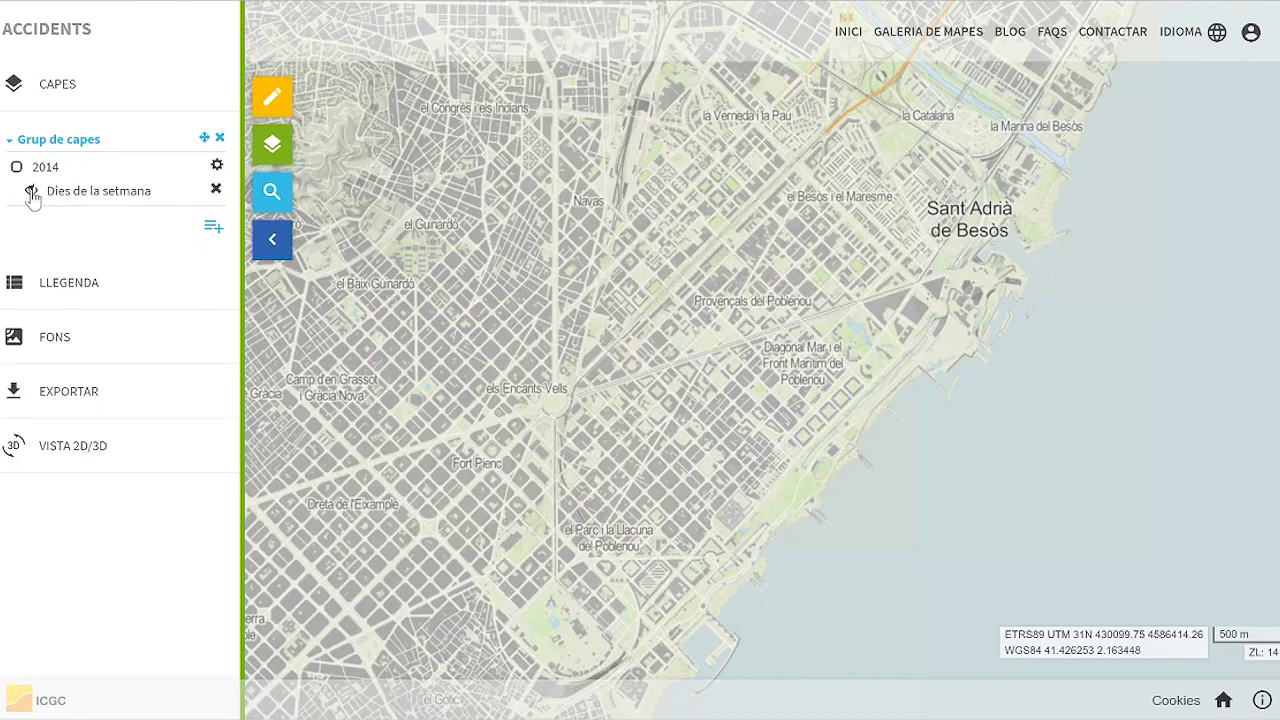
Step: Show the legend, switch to the dark Nit basemap, and centre the accident points in view
{"action": "left_click", "coordinate": [64, 288]}
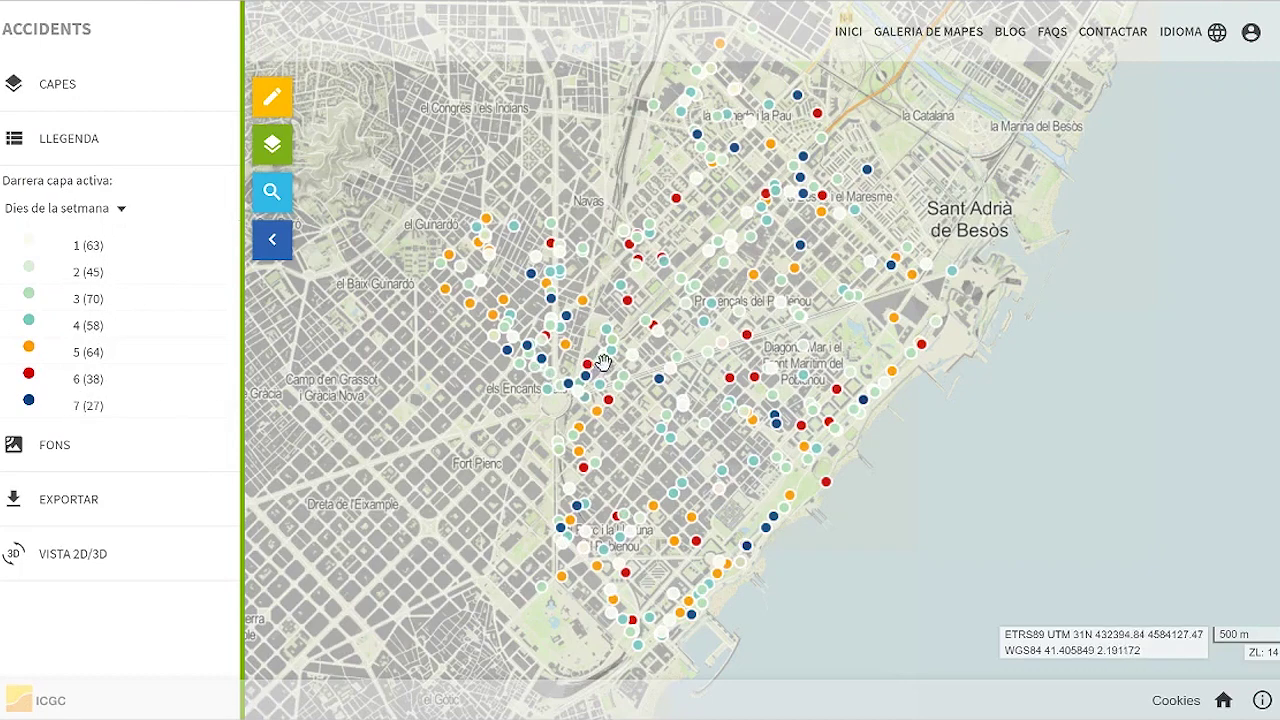
{"action": "left_click_drag", "start_coordinate": [555, 378], "coordinate": [548, 375]}
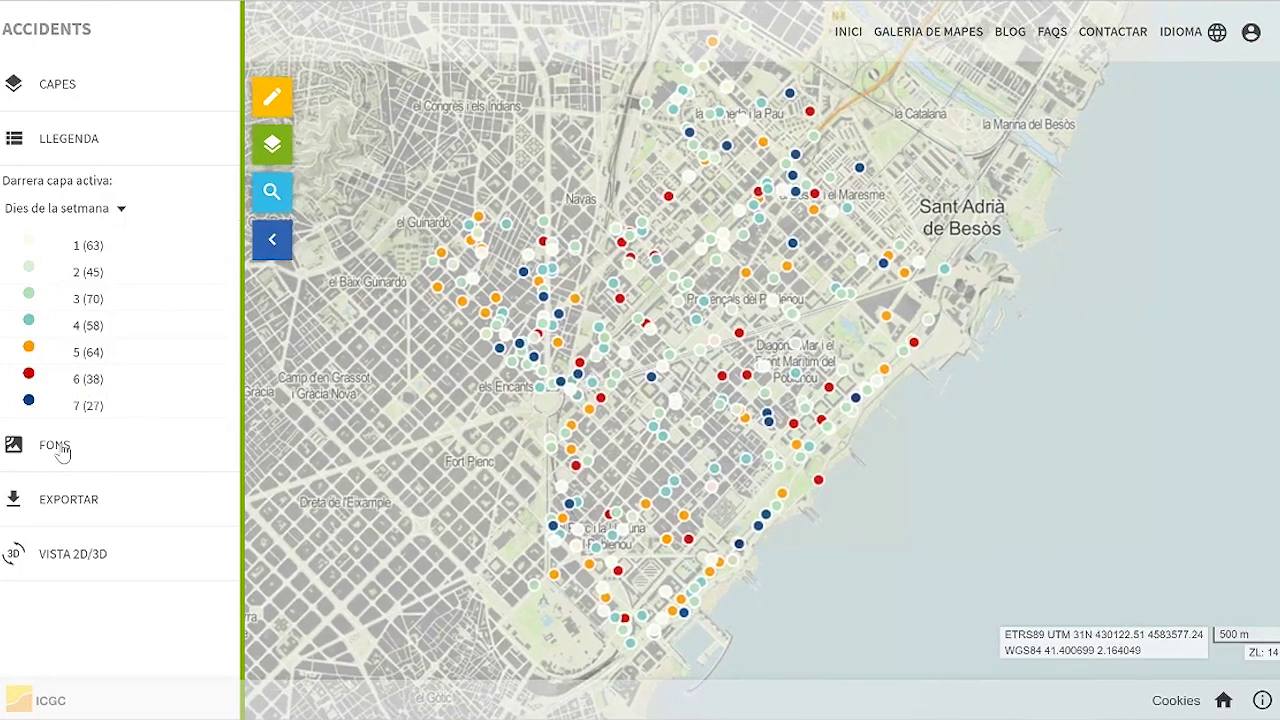
{"action": "left_click", "coordinate": [58, 446]}
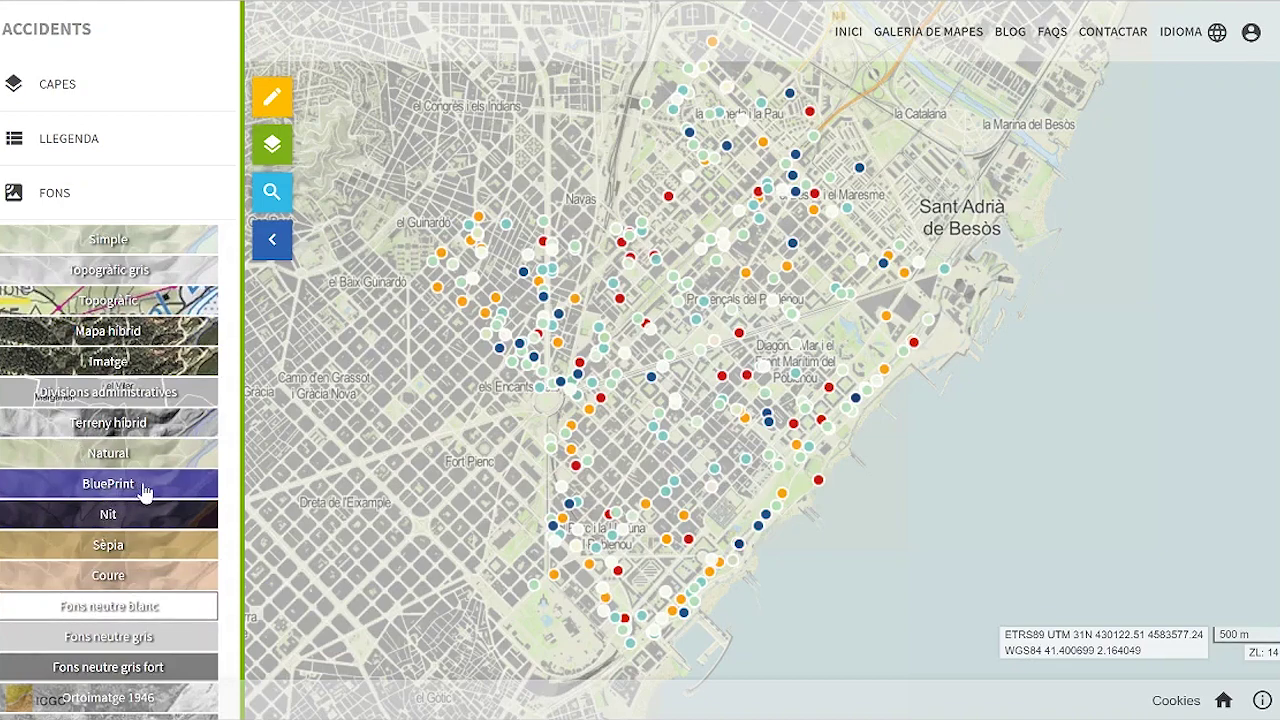
{"action": "left_click", "coordinate": [145, 519]}
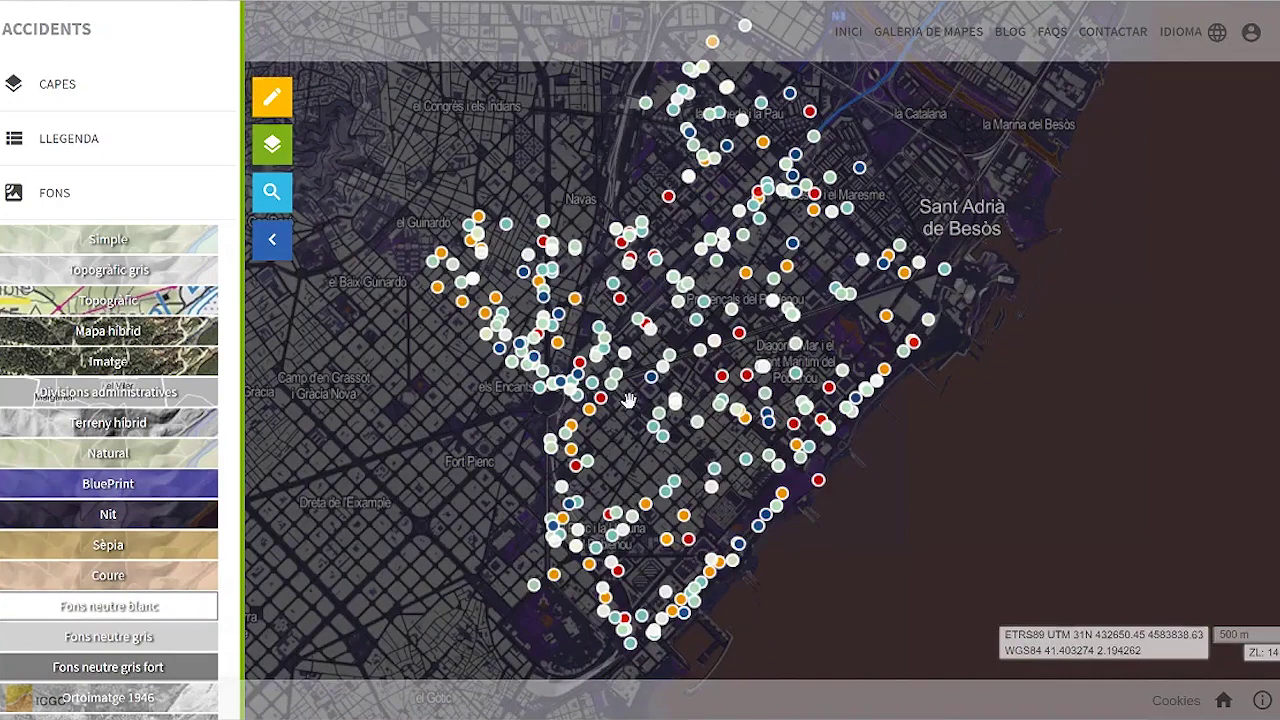
{"action": "left_click_drag", "start_coordinate": [812, 294], "coordinate": [786, 300]}
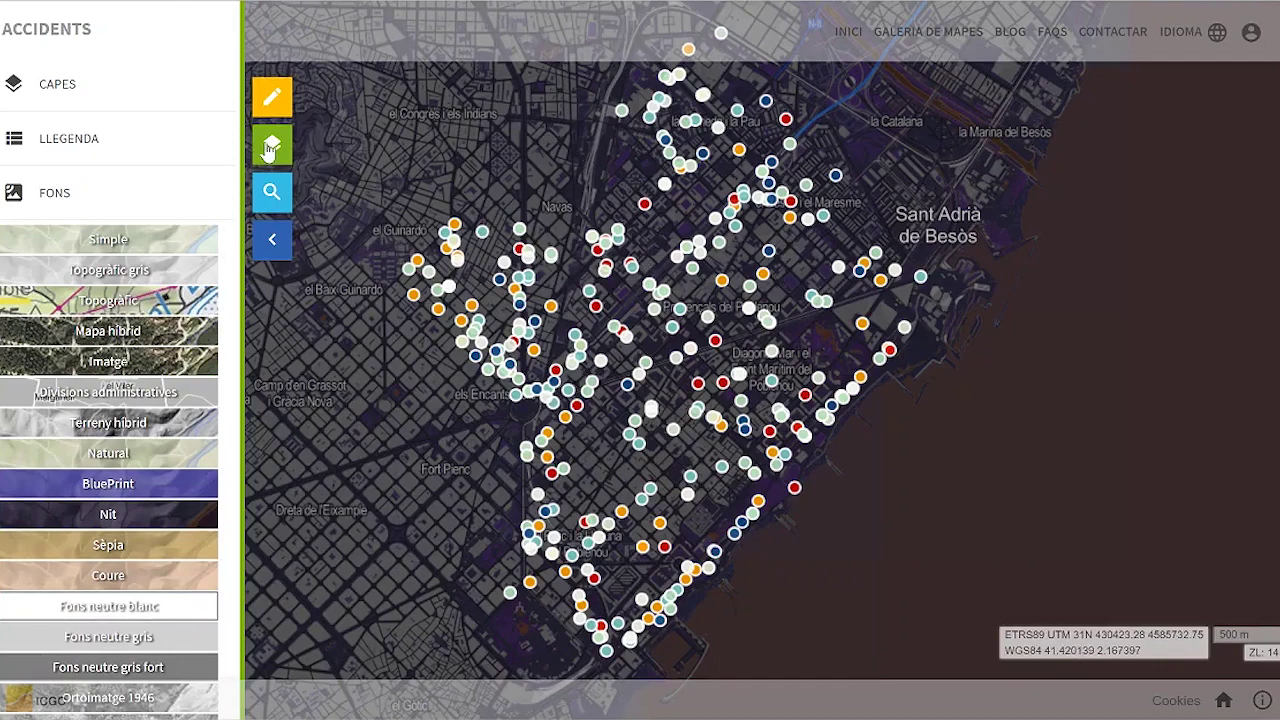
{"action": "left_click", "coordinate": [274, 96]}
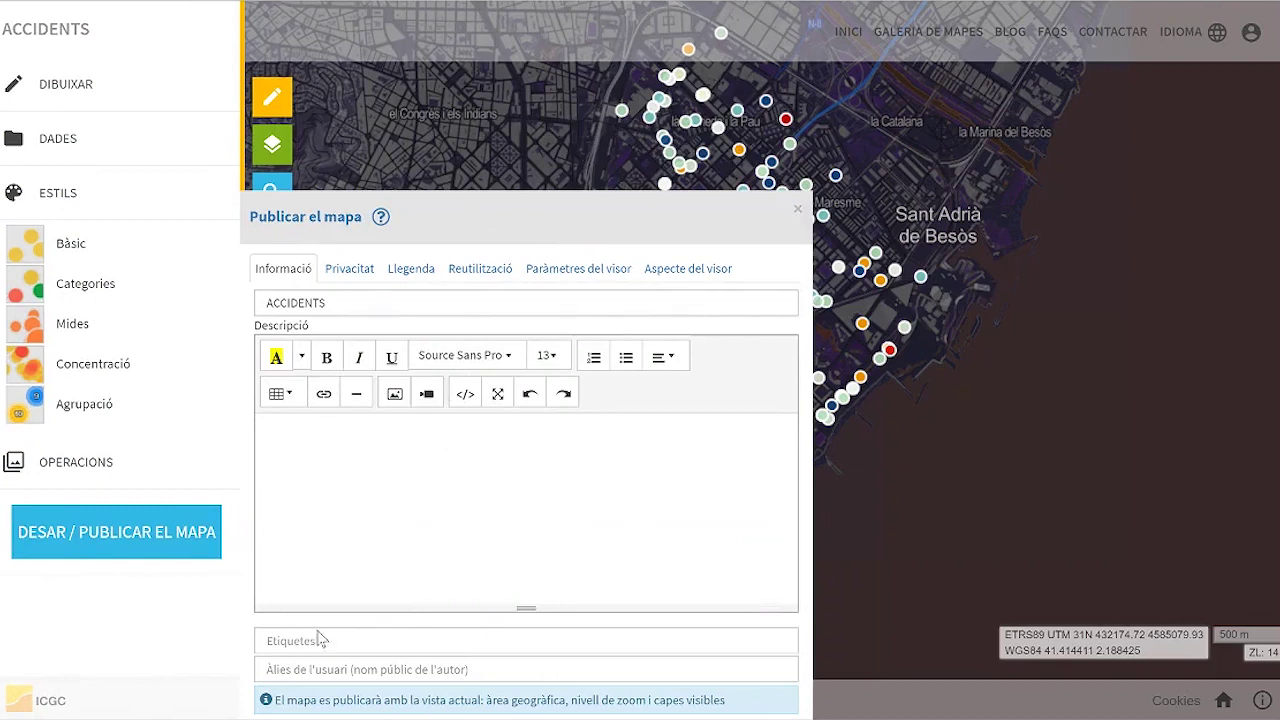
Step: Go through the Etiquetes and Àlies fields, then review privacy: Obert access, Privat visibility
{"action": "left_click", "coordinate": [268, 641]}
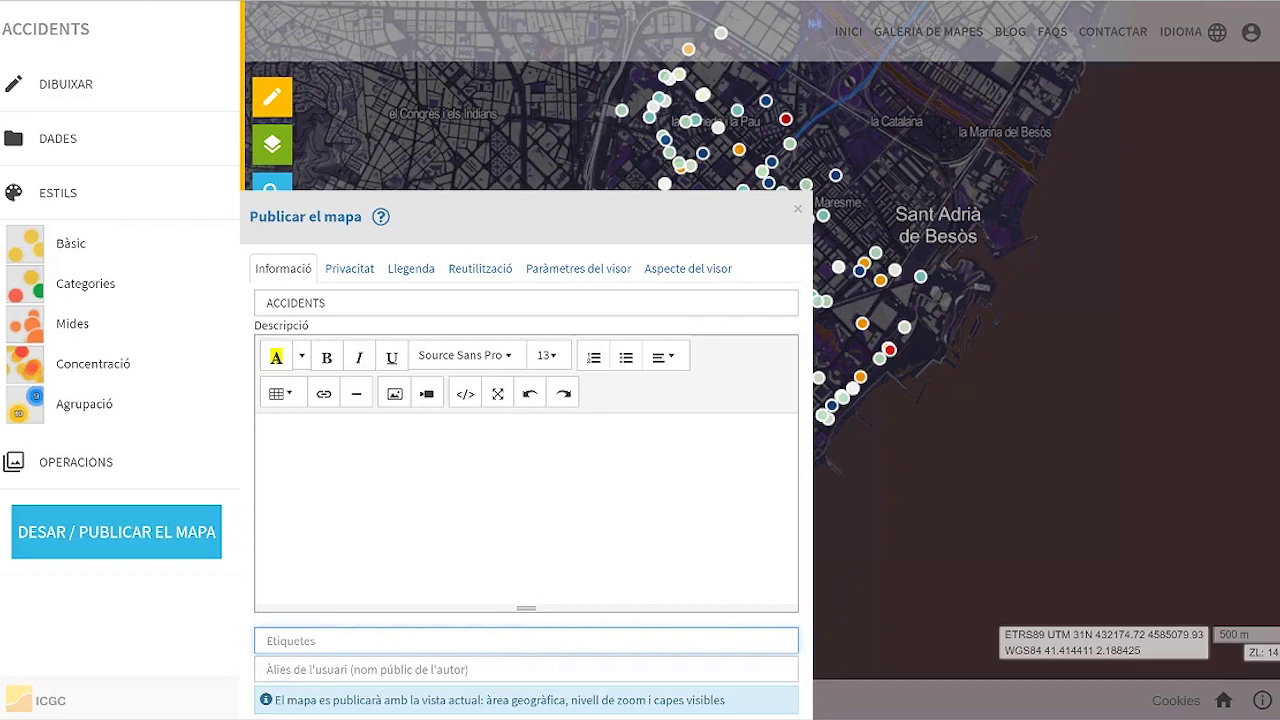
{"action": "left_click", "coordinate": [268, 669]}
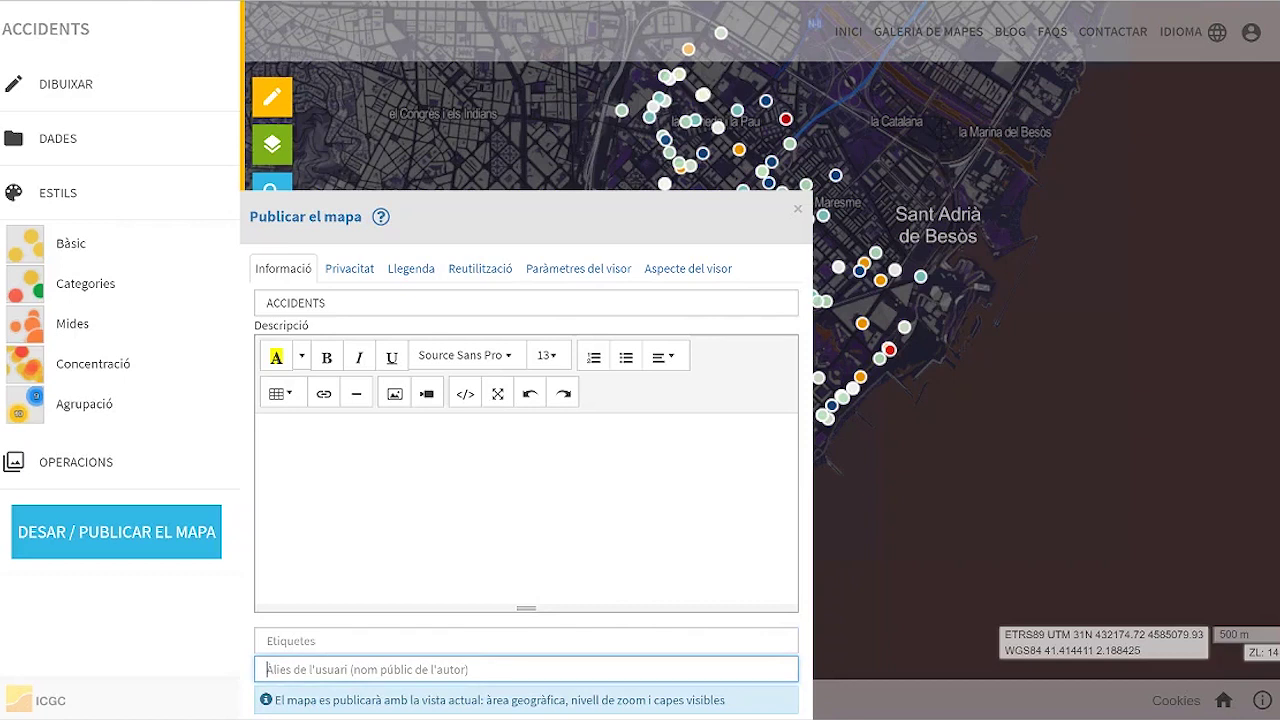
{"action": "left_click", "coordinate": [340, 267]}
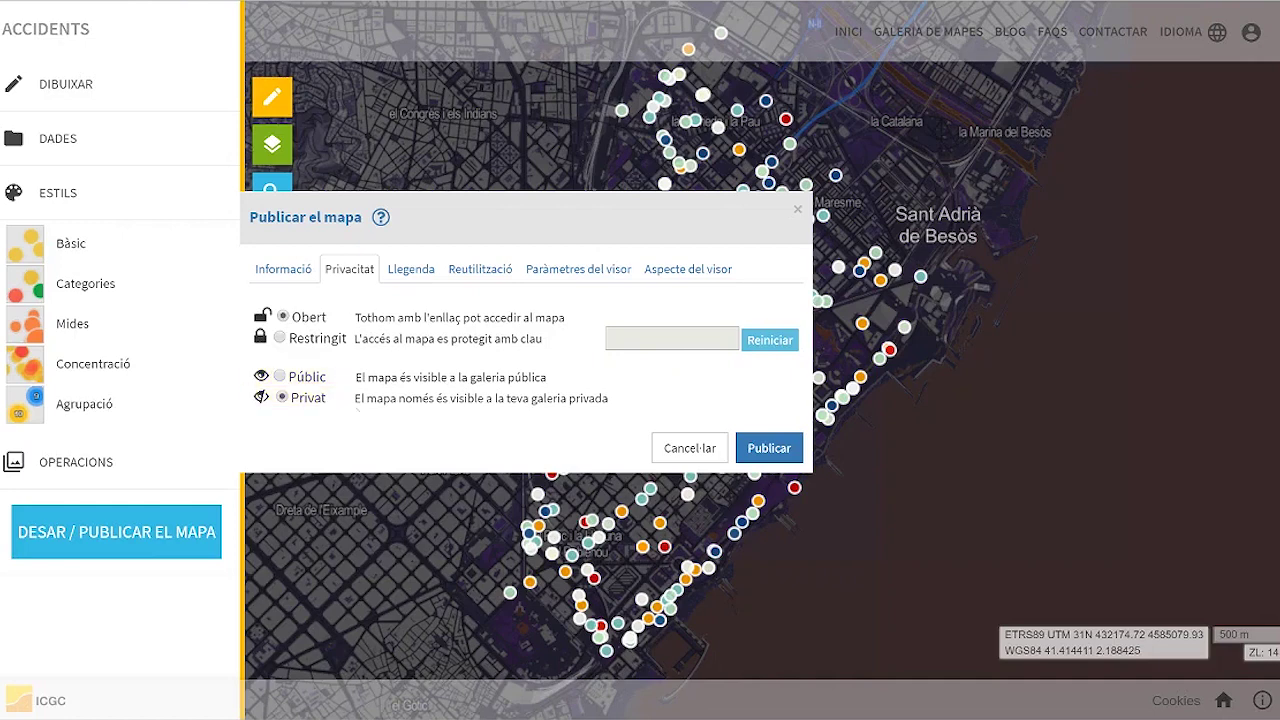
Step: Enable the legend, exclude the 2014 (365) entry, and start editing the '1 (63)' label
{"action": "left_click", "coordinate": [417, 274]}
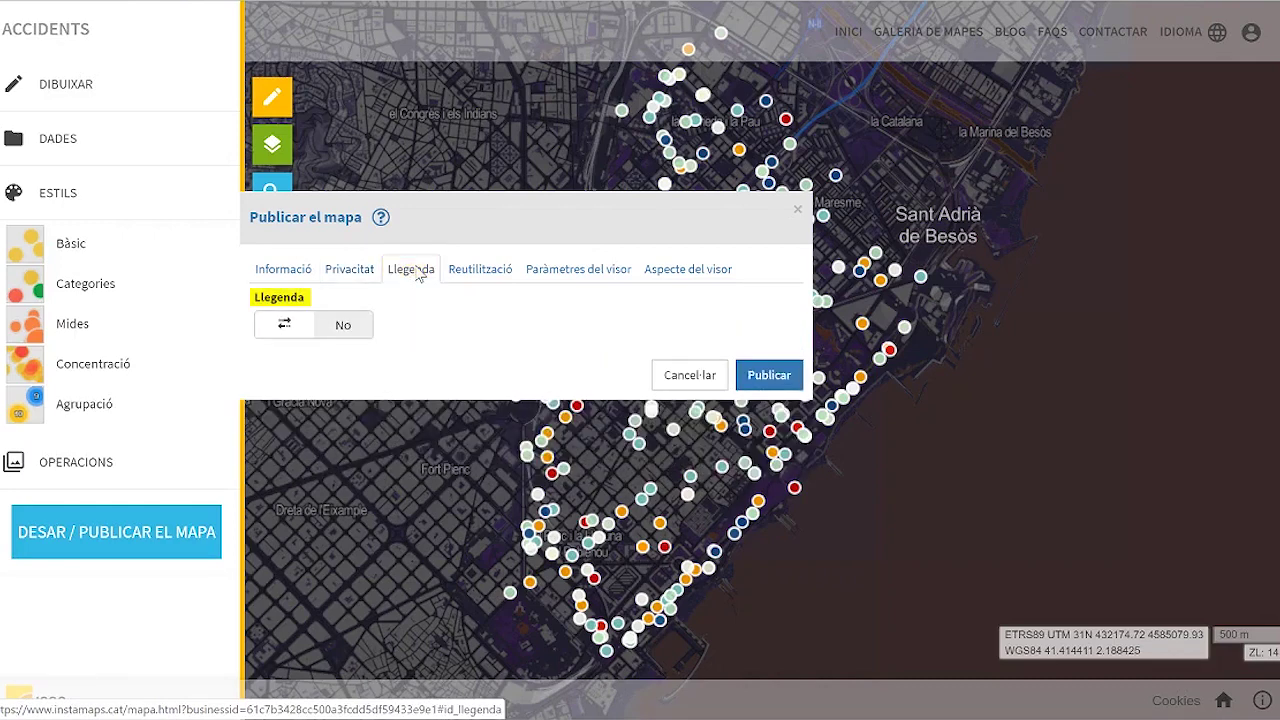
{"action": "left_click", "coordinate": [343, 333]}
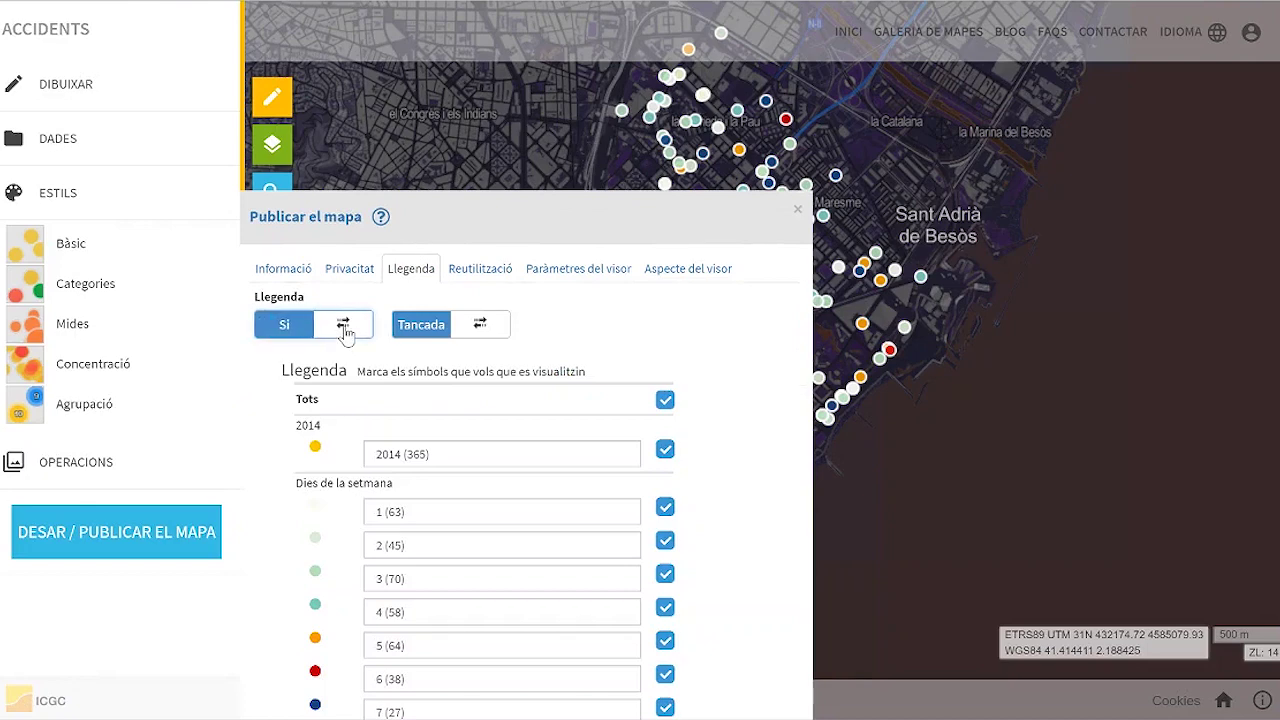
{"action": "left_click", "coordinate": [665, 451]}
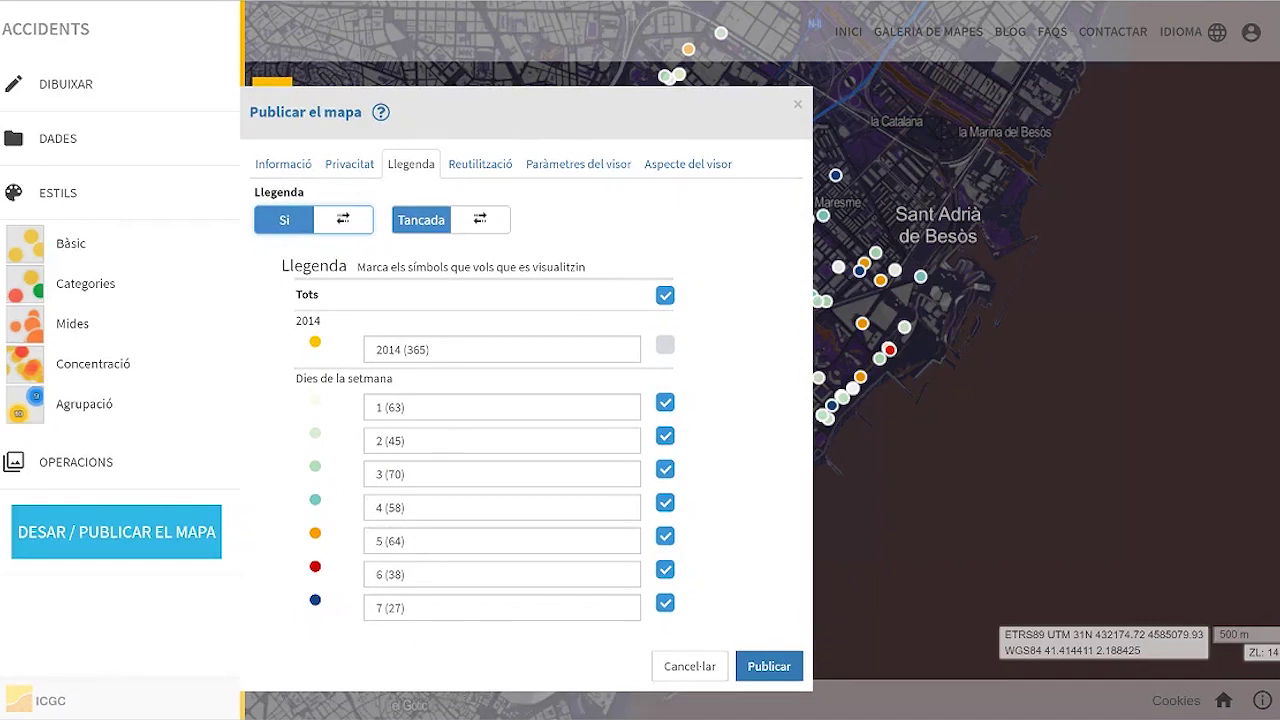
{"action": "left_click", "coordinate": [314, 407]}
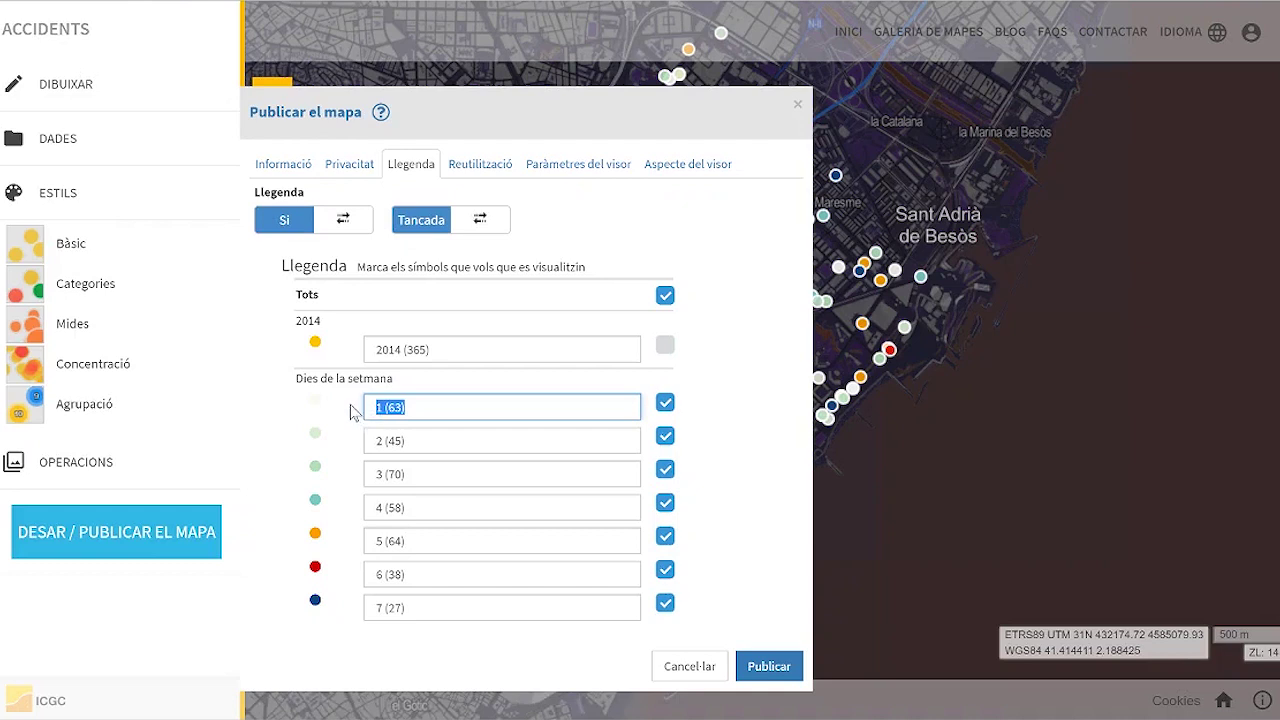
{"action": "key", "text": "Left"}
Step: Rename legend labels 1–3 to Dilluns, Dimarts and Dimecres
{"action": "key", "text": "Delete"}
{"action": "type", "text": "Dilluns"}
{"action": "left_click", "coordinate": [377, 440]}
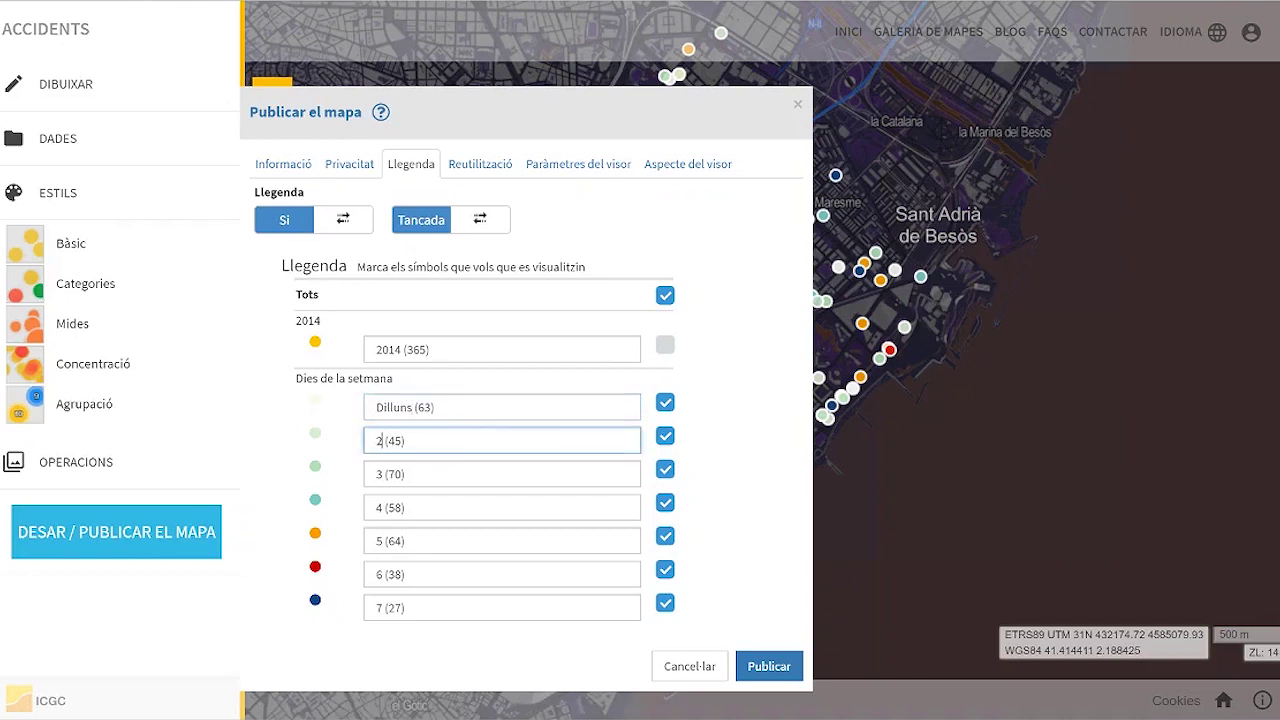
{"action": "key", "text": "Delete"}
{"action": "key", "text": "Delete"}
{"action": "type", "text": "Dimarts"}
{"action": "double_click", "coordinate": [378, 474]}
{"action": "type", "text": "Dimecres"}
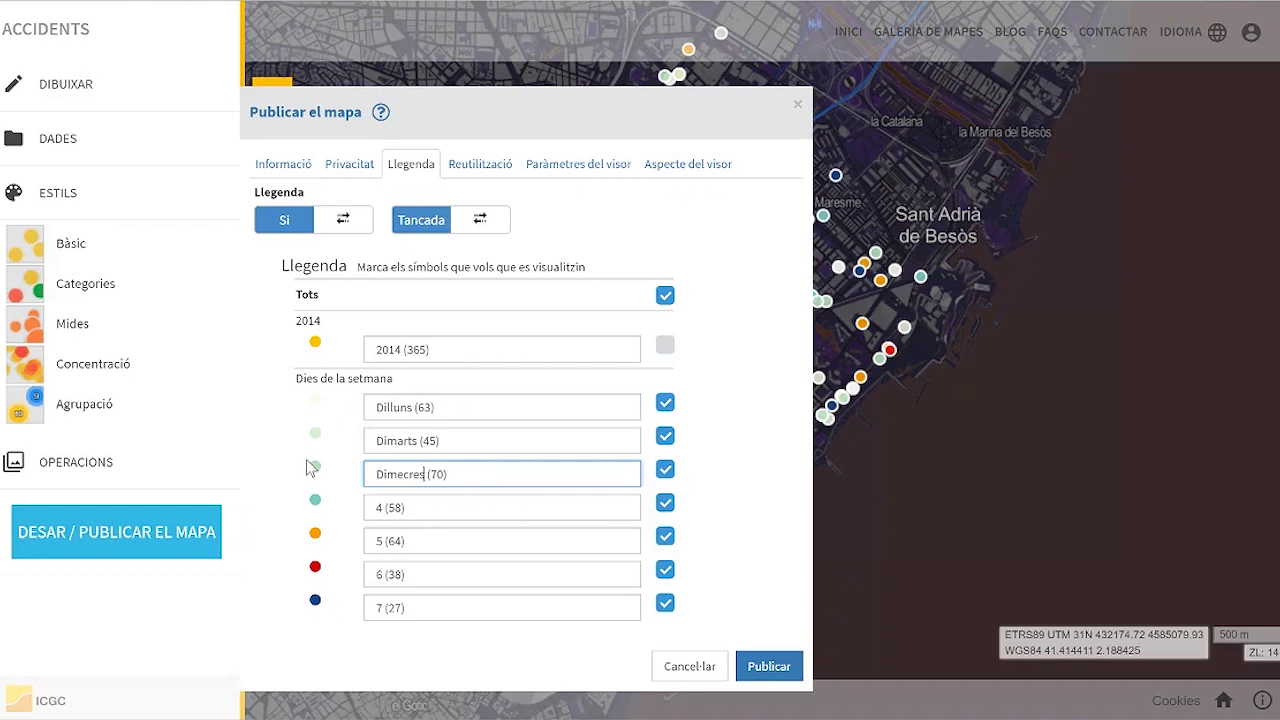
Step: Rename legend labels 4–7 to Dijous, Divendres, Dissabte and Diumenge
{"action": "double_click", "coordinate": [378, 507]}
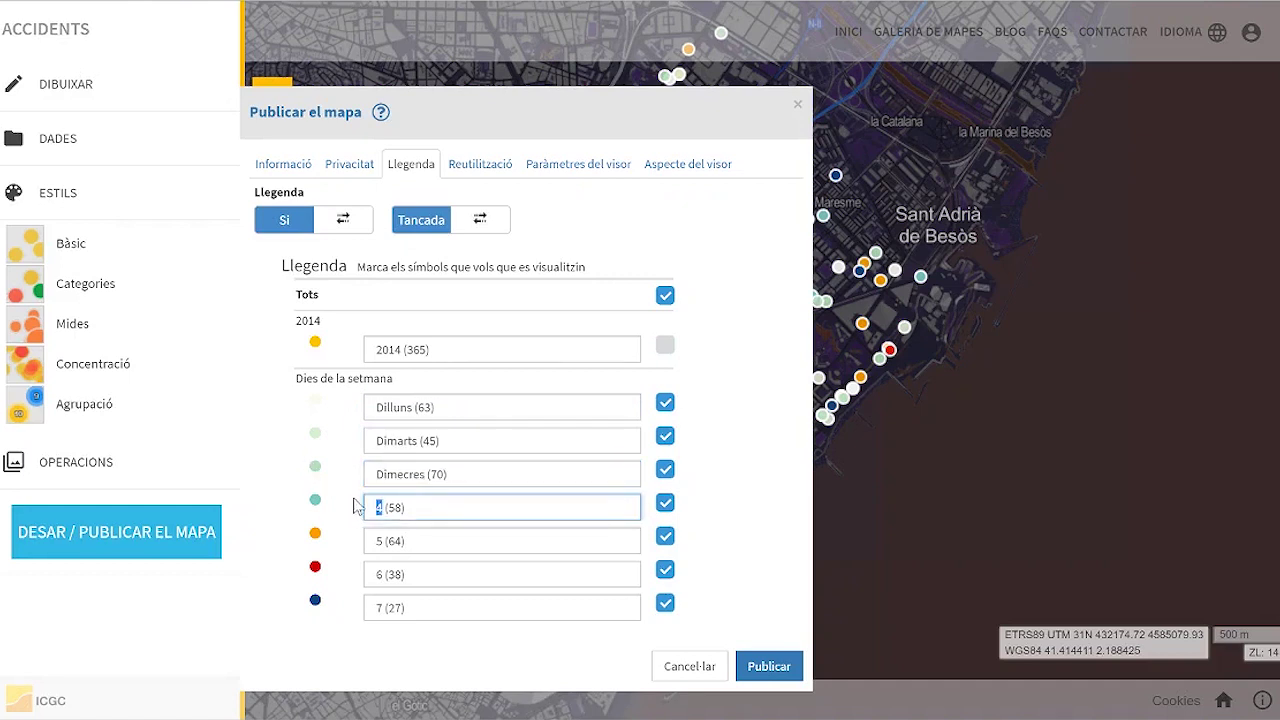
{"action": "type", "text": "Dijou"}
{"action": "type", "text": "s"}
{"action": "double_click", "coordinate": [366, 542]}
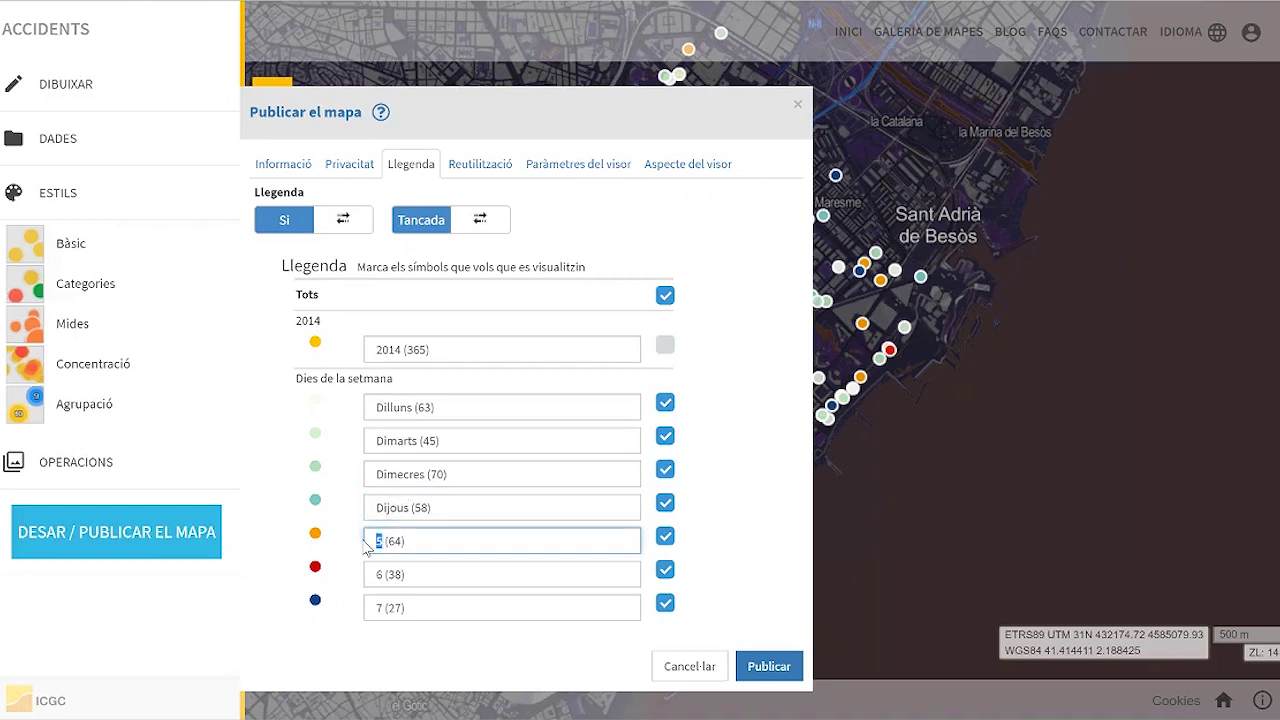
{"action": "type", "text": "Divendres"}
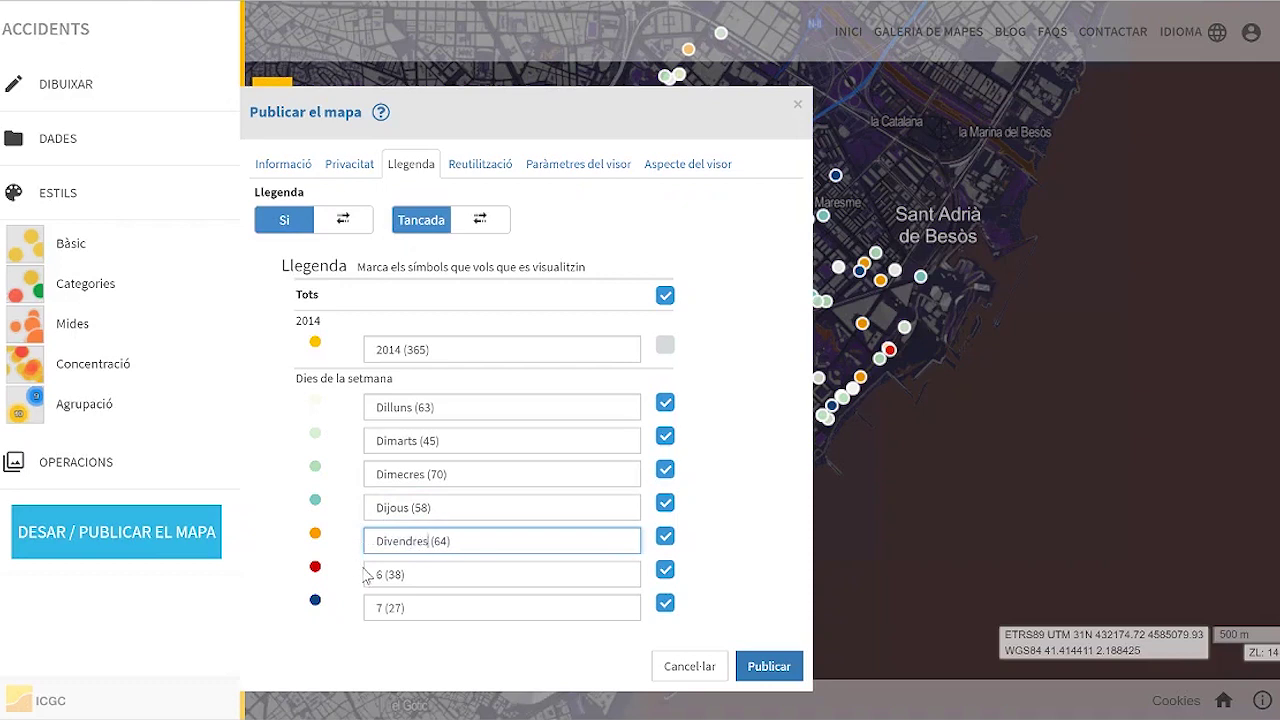
{"action": "left_click", "coordinate": [364, 574]}
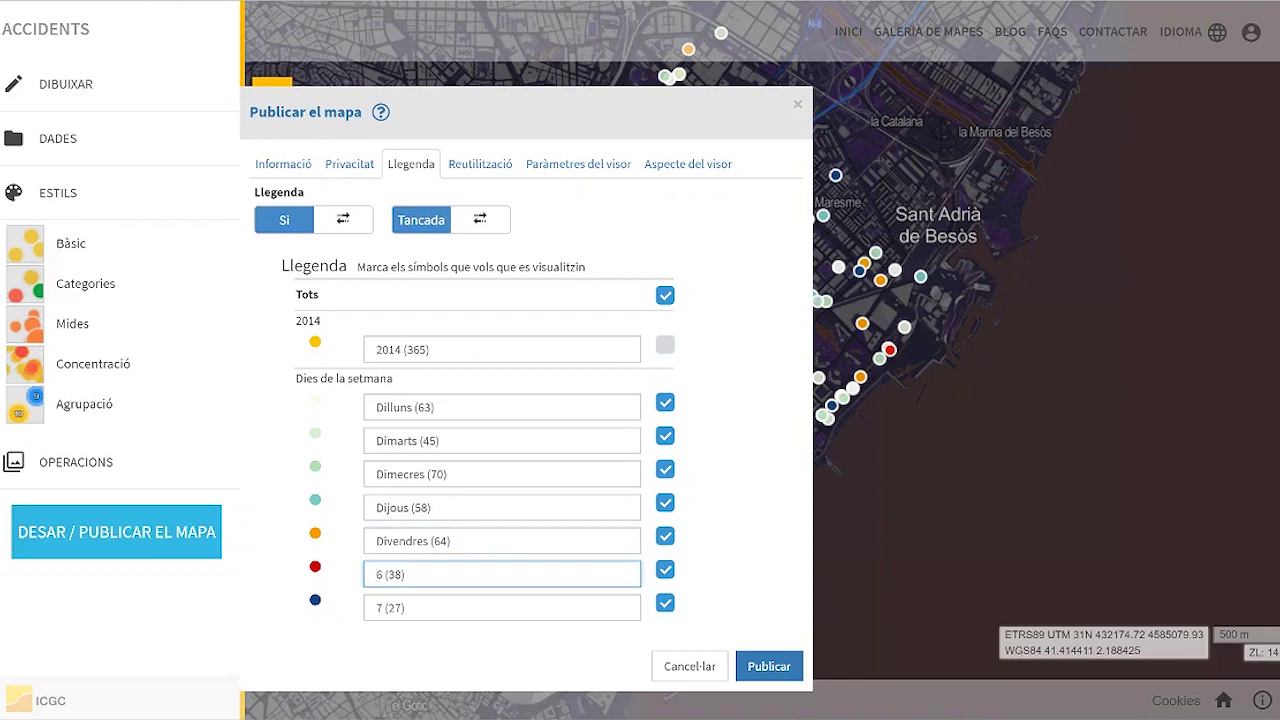
{"action": "key", "text": "Delete"}
{"action": "type", "text": "Dissabte"}
{"action": "key", "text": "Tab"}
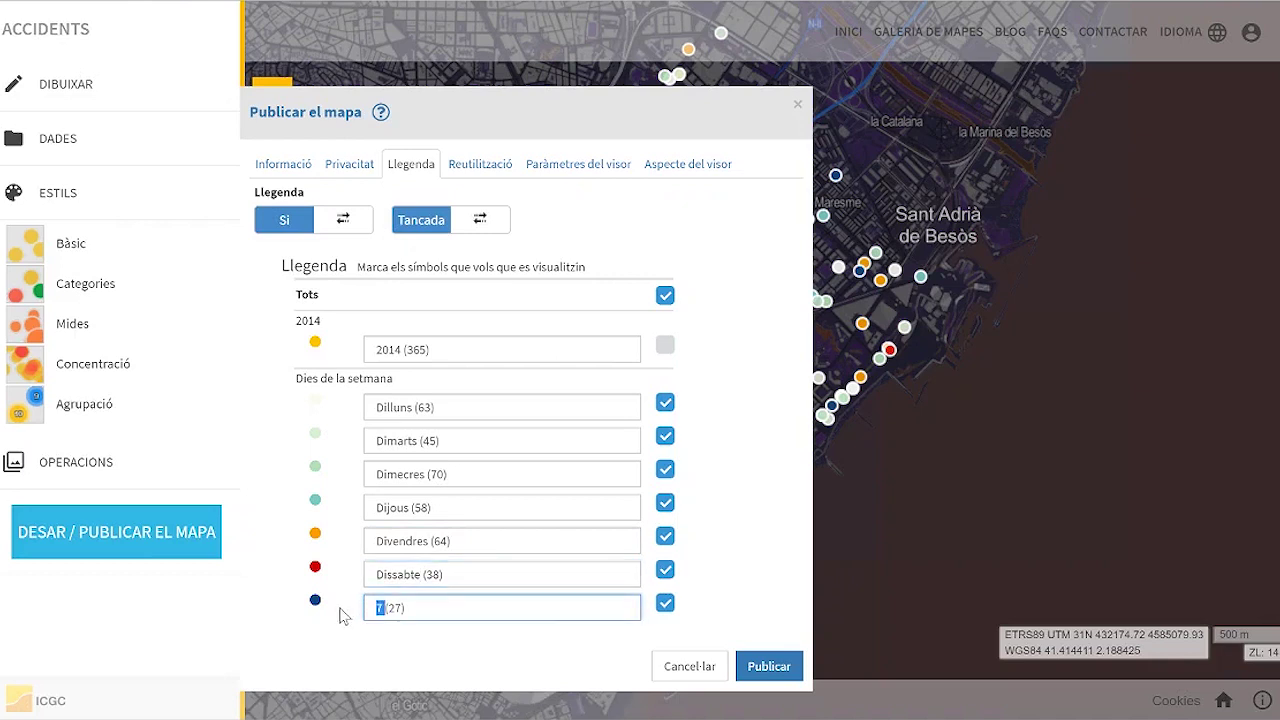
{"action": "type", "text": "Diumenge"}
Step: Set the legend to start open (Oberta) in the viewer
{"action": "left_click", "coordinate": [438, 230]}
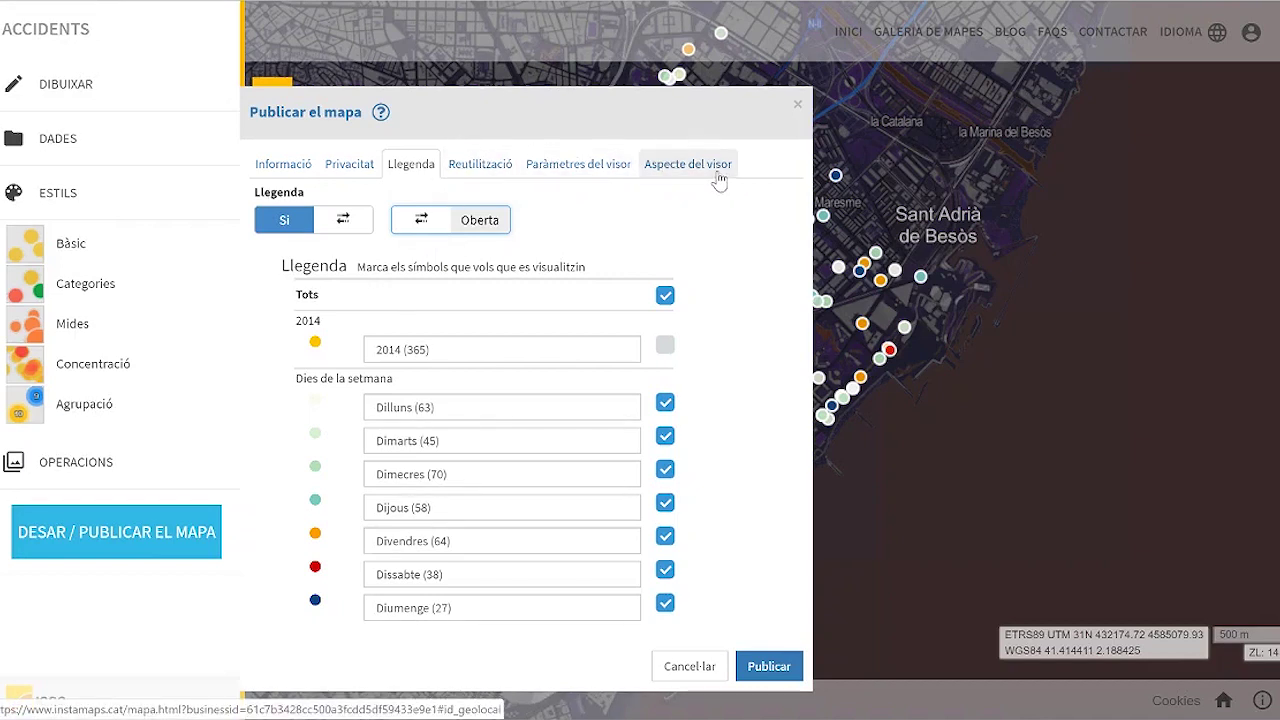
{"action": "left_click", "coordinate": [588, 169]}
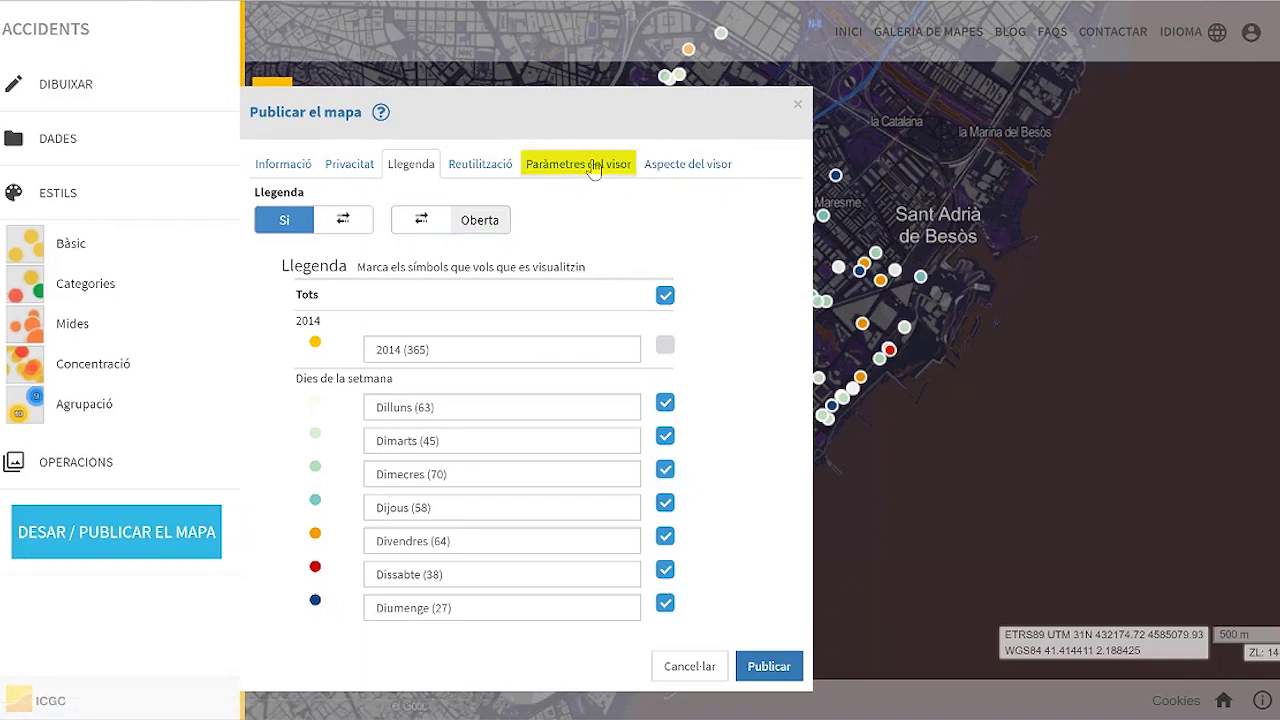
{"action": "left_click", "coordinate": [592, 167]}
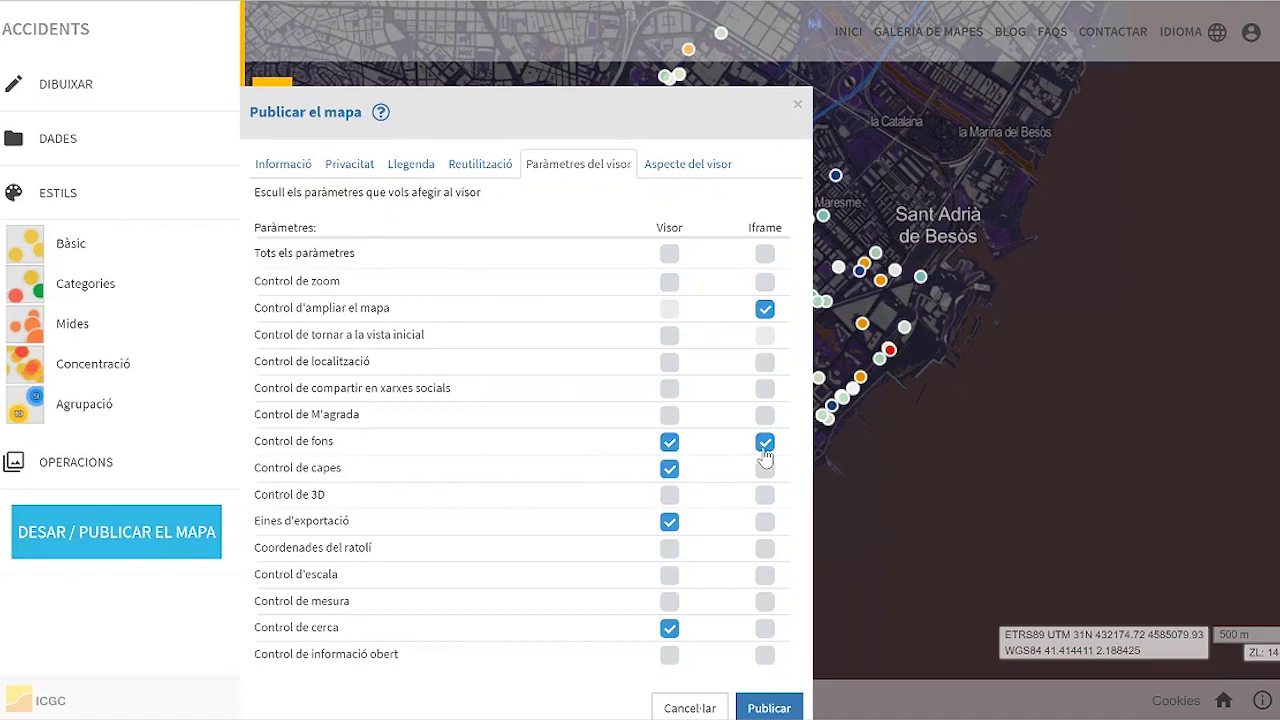
Step: Drop the basemap, layer and export controls, add the location control, and publish
{"action": "left_click", "coordinate": [764, 448]}
{"action": "left_click", "coordinate": [669, 443]}
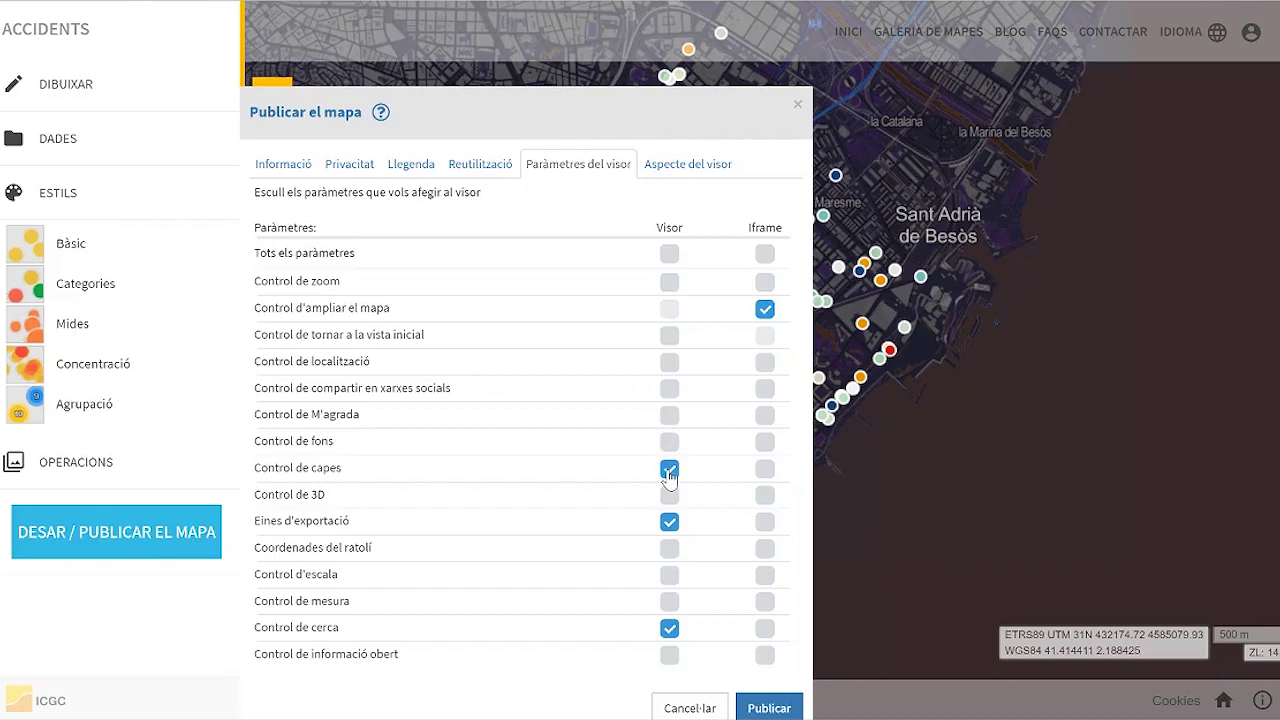
{"action": "left_click", "coordinate": [669, 470]}
{"action": "left_click", "coordinate": [670, 527]}
{"action": "left_click", "coordinate": [669, 362]}
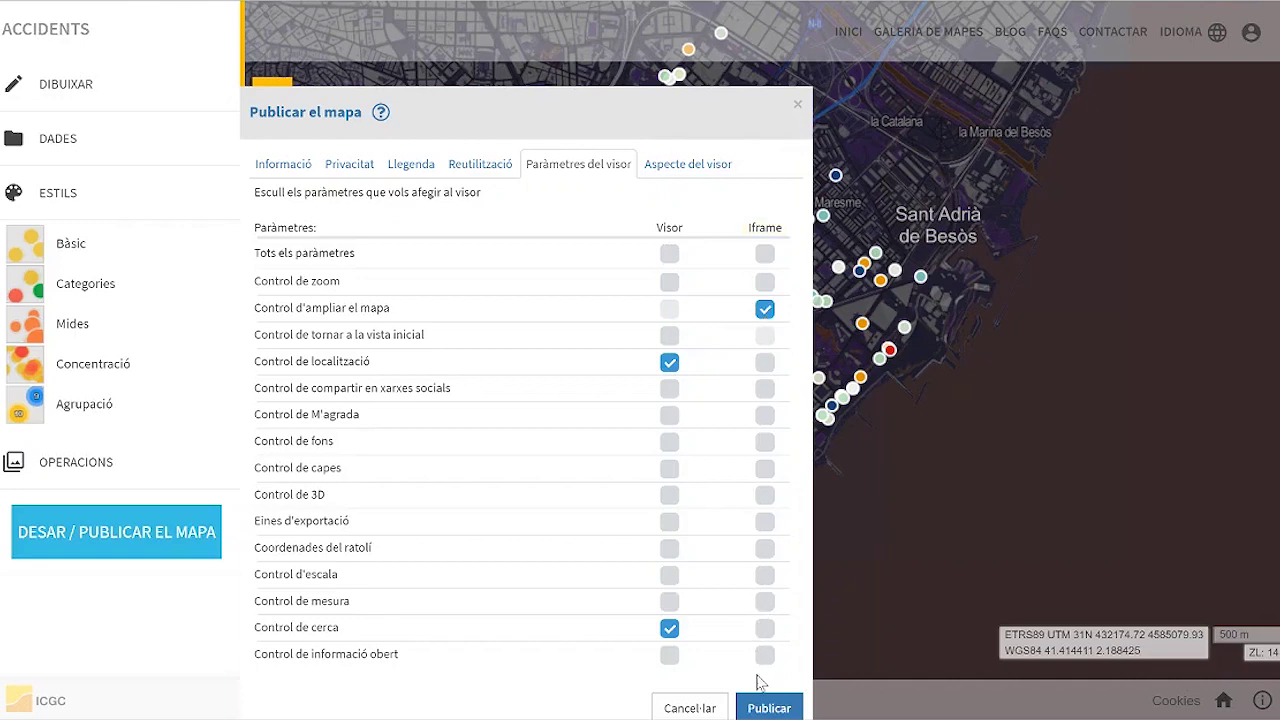
{"action": "left_click", "coordinate": [758, 708]}
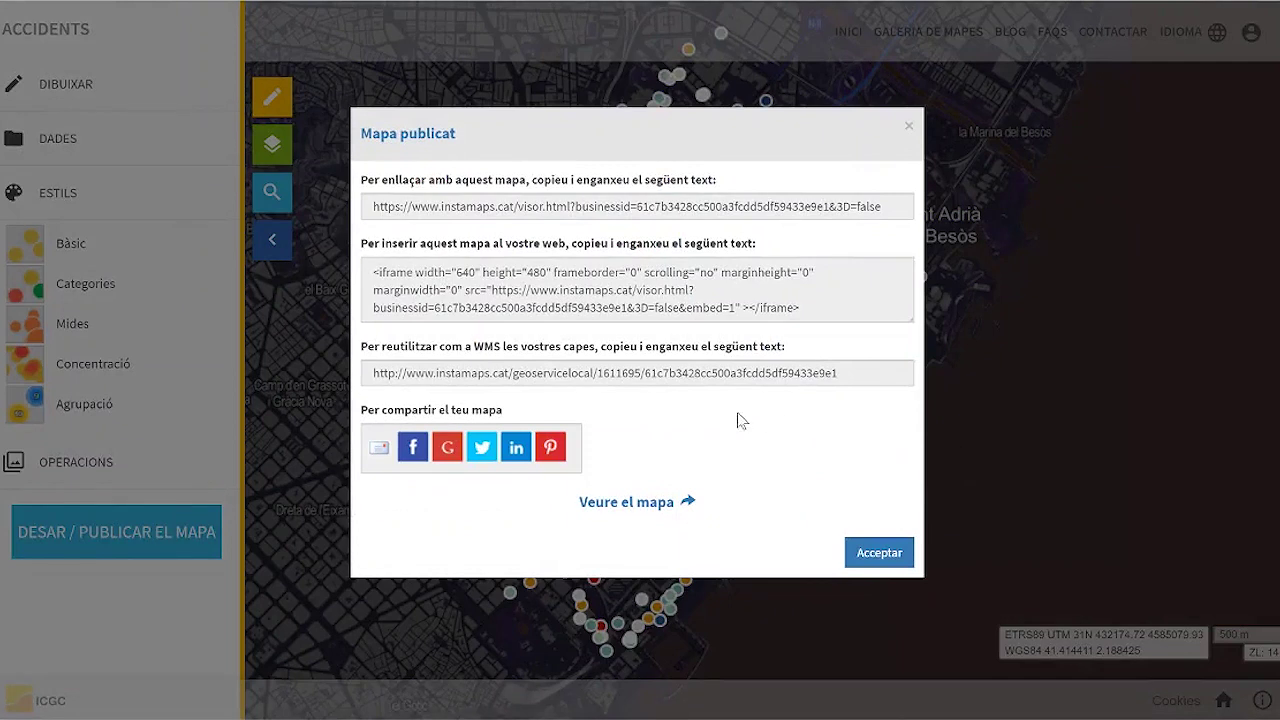
Step: View the published ACCIDENTS map with its Dilluns–Diumenge legend
{"action": "left_click", "coordinate": [616, 503]}
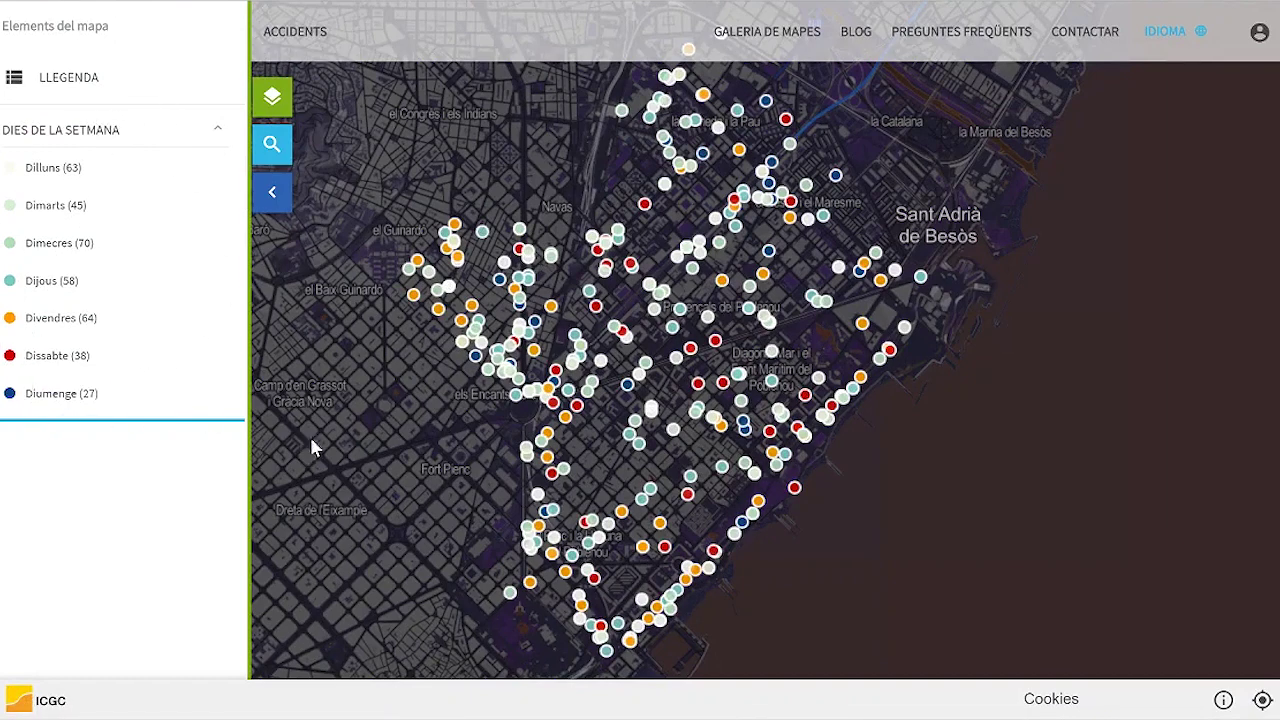
Step: Display the record of a Thursday accident on Doctor Trueta in el Poblenou
{"action": "left_click", "coordinate": [718, 468]}
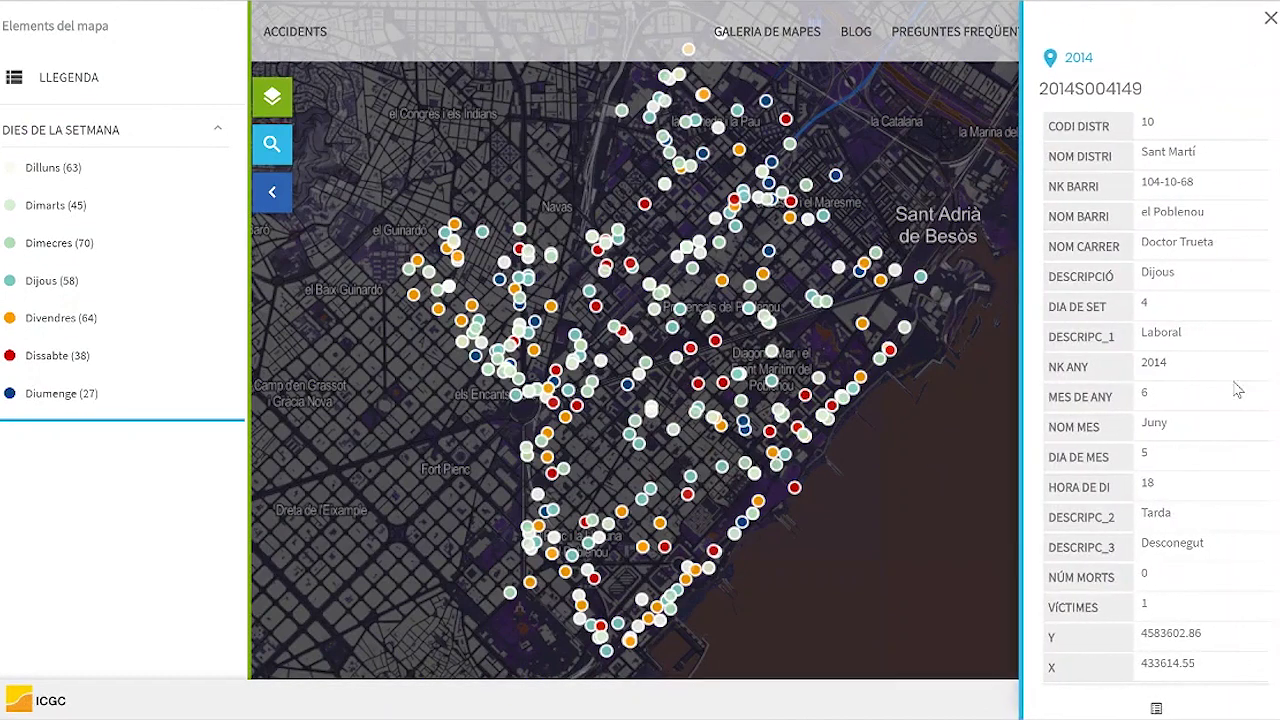